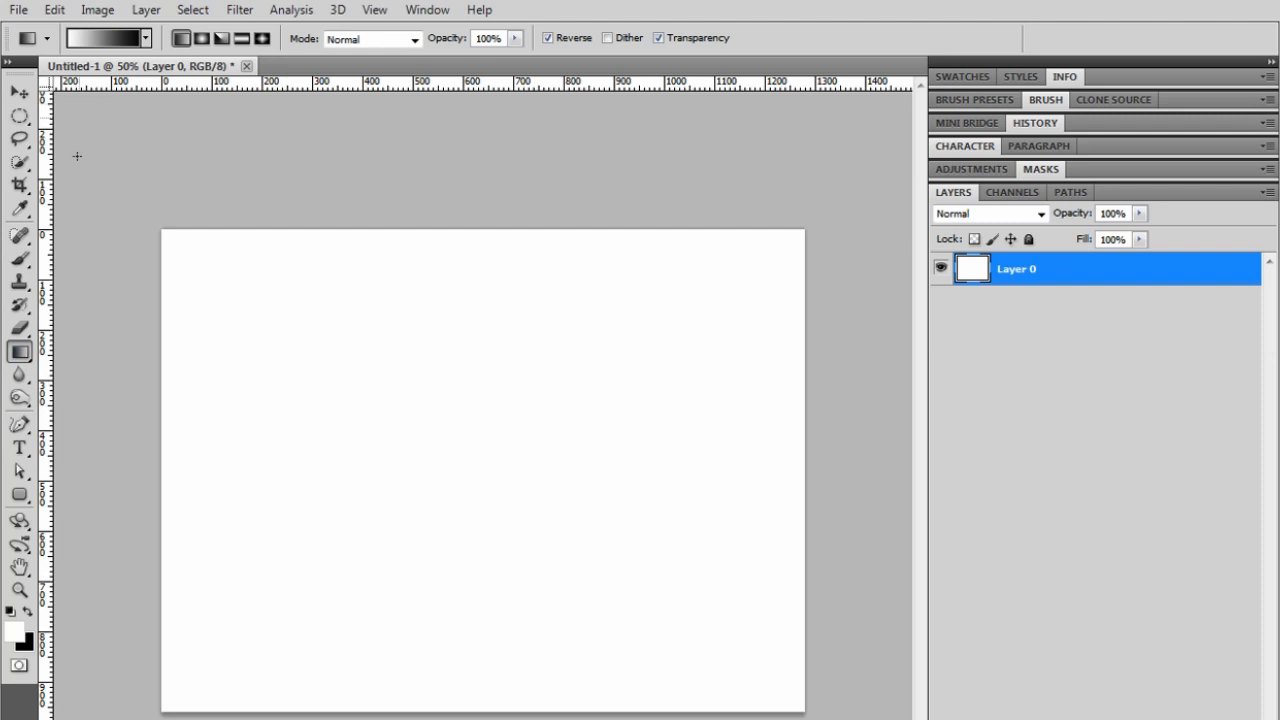
Step: Set the foreground color to a dark, saturated blue
click(13, 630)
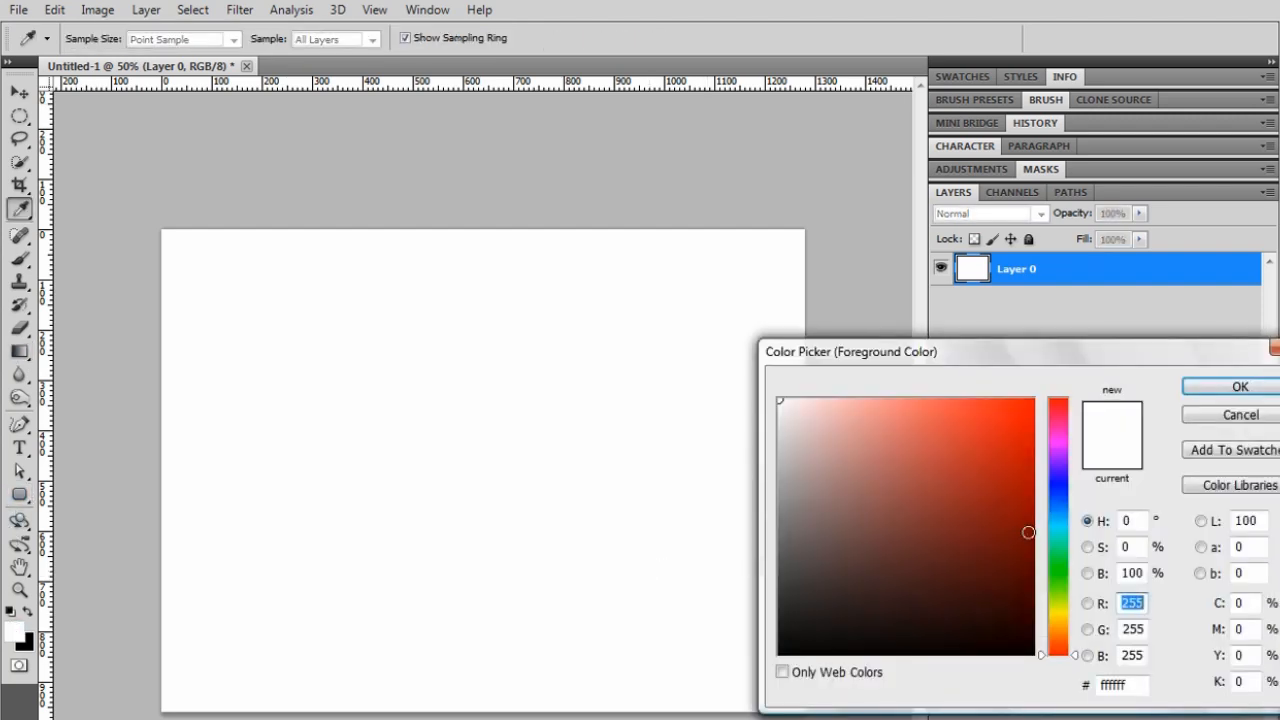
click(1056, 522)
drag(1029, 517, 1030, 499)
click(1209, 388)
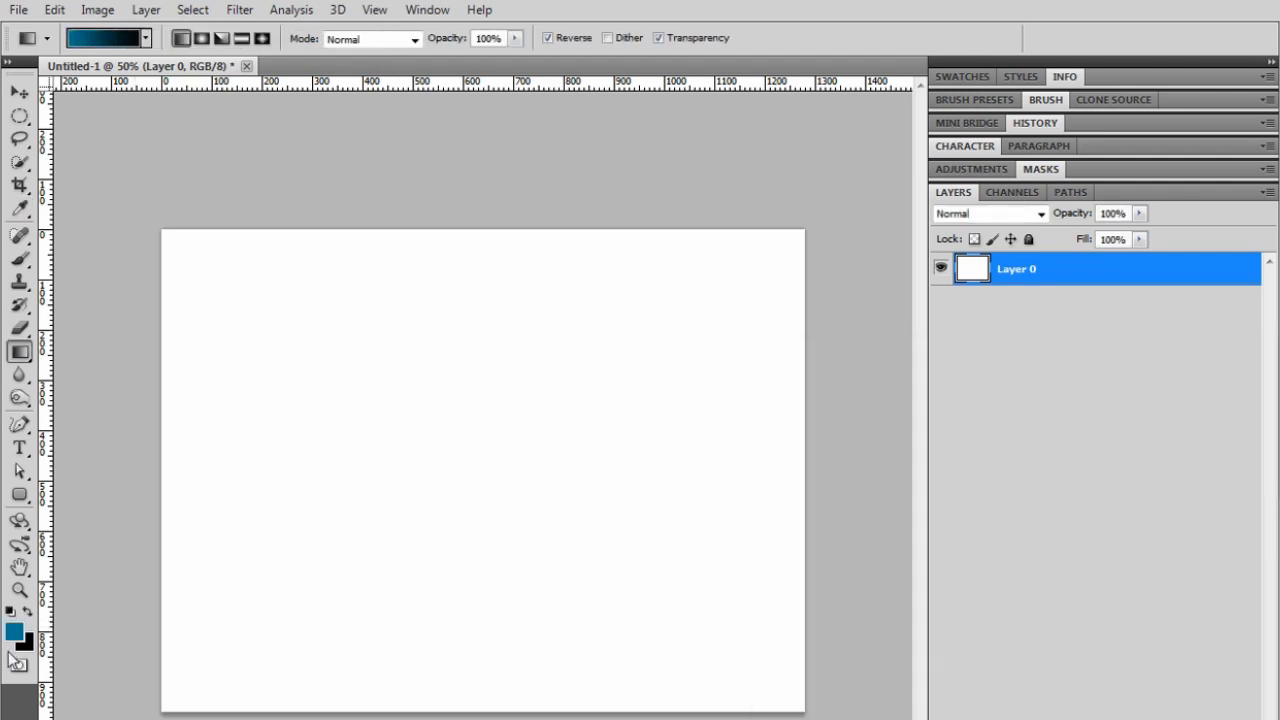
Step: Fill Layer 0 with a vertical Foreground to Background gradient, blue in the upper part fading to black at the bottom edge
click(130, 42)
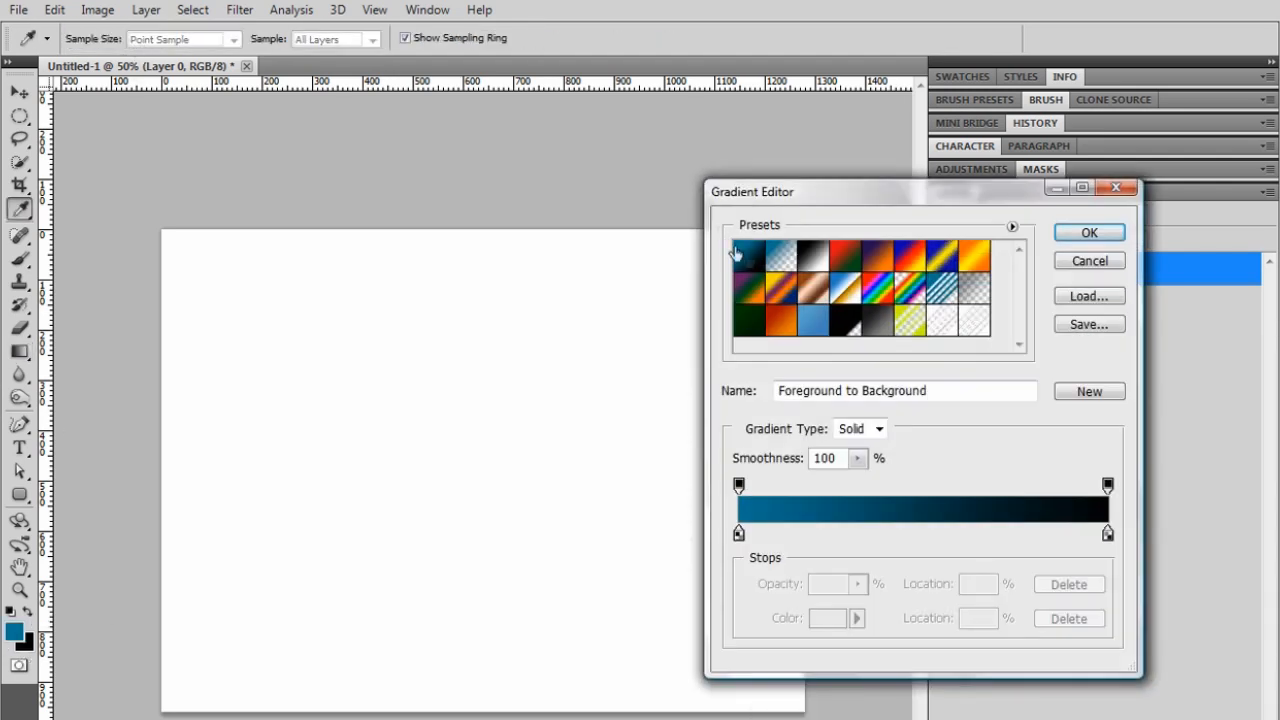
click(1089, 232)
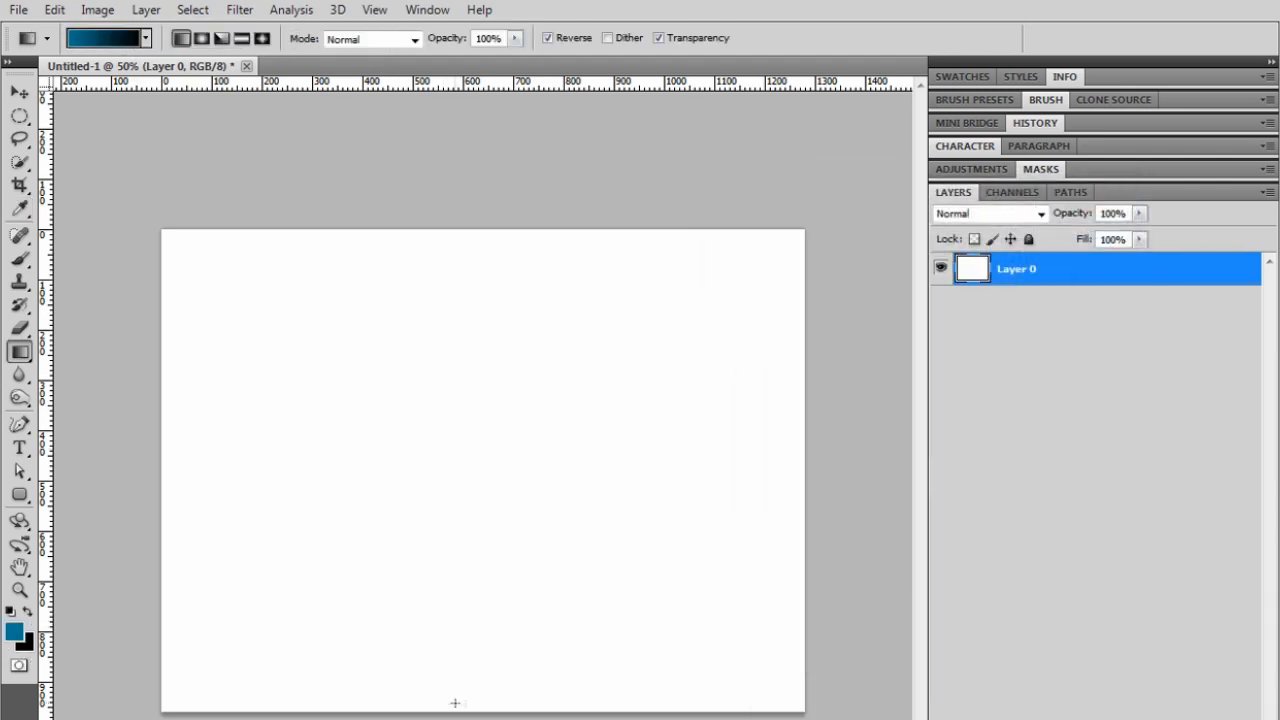
drag(480, 533, 486, 449)
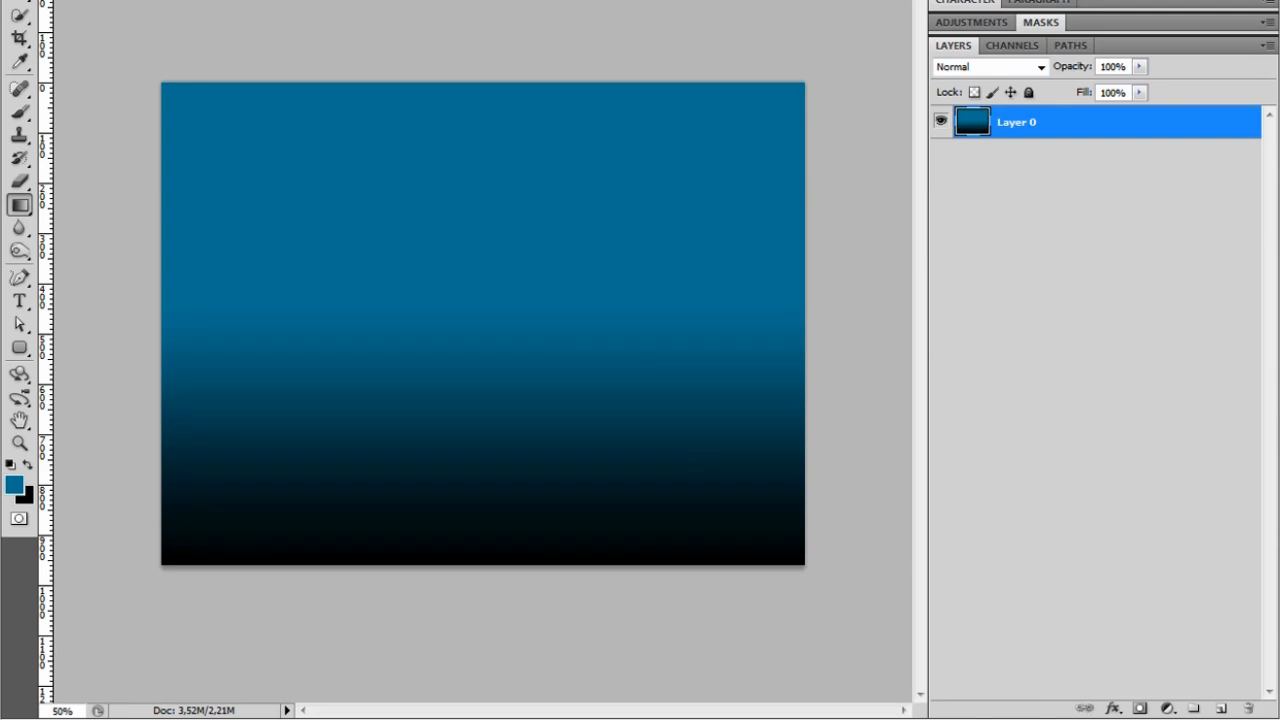
Step: Add a new layer above the gradient and make white the foreground color with black as background
click(1222, 709)
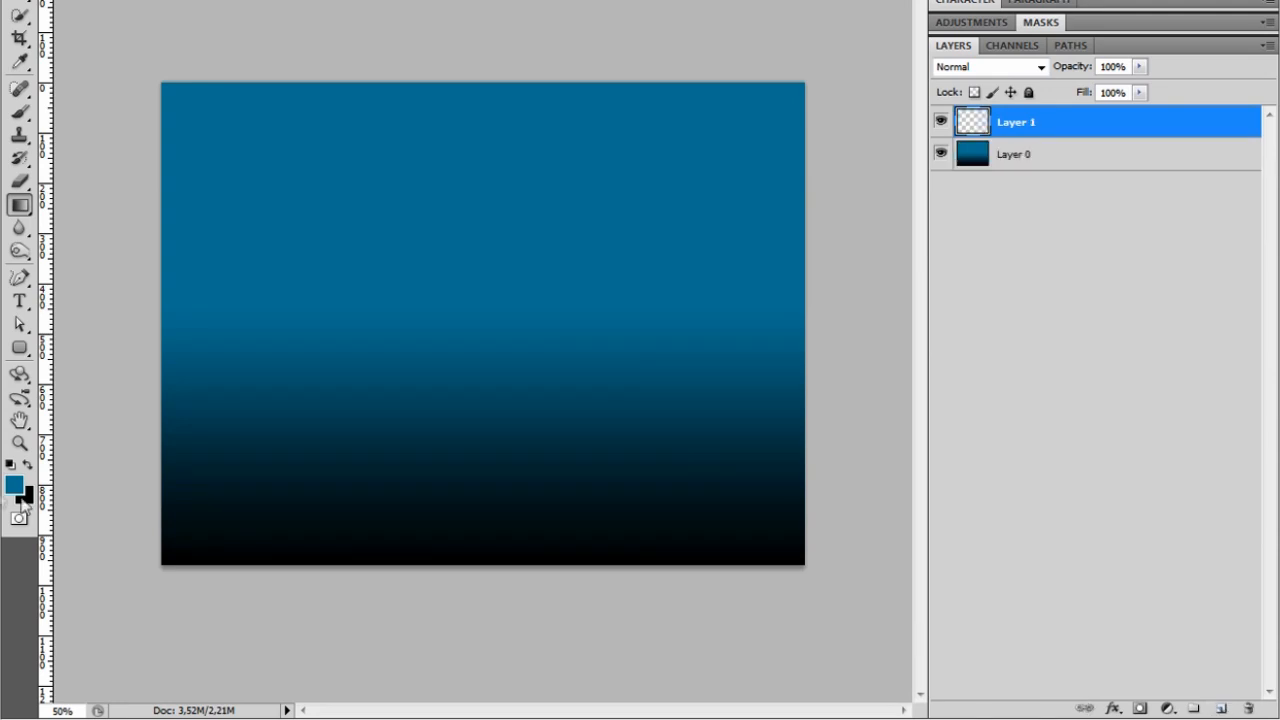
click(9, 466)
click(29, 466)
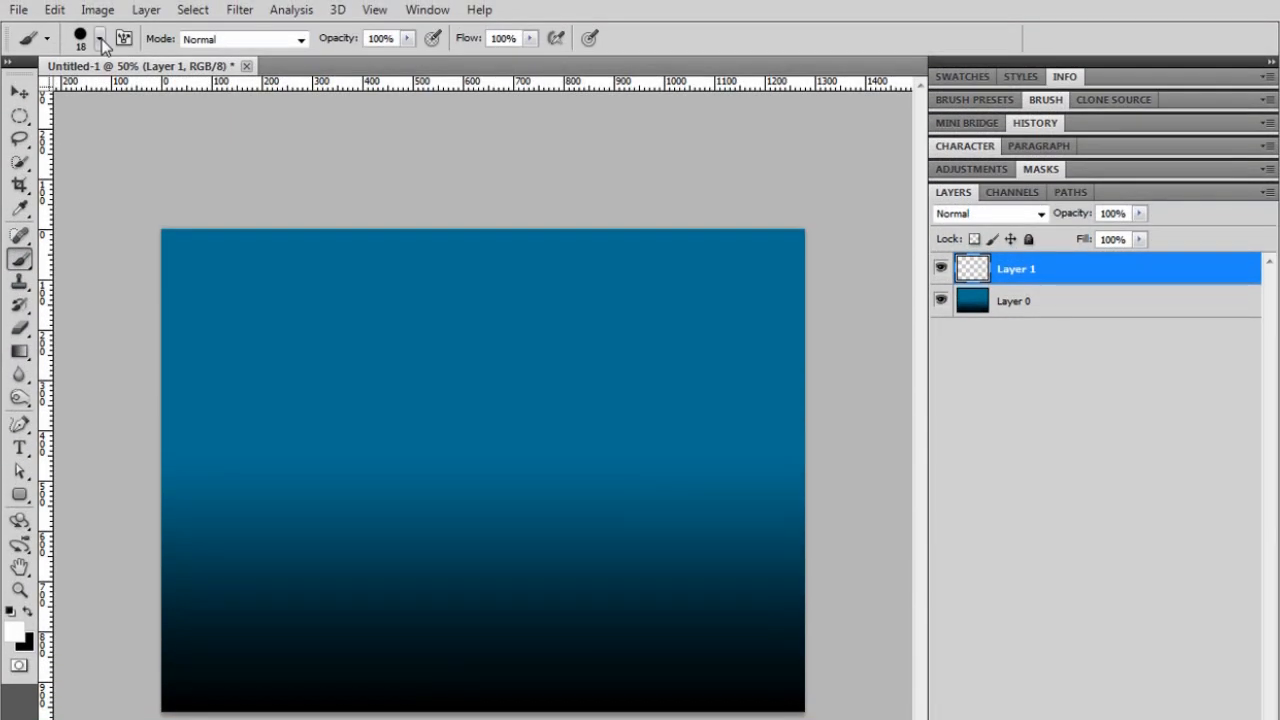
Step: With the Brush tool, replace the current brushes with the Basic Brushes set
click(100, 38)
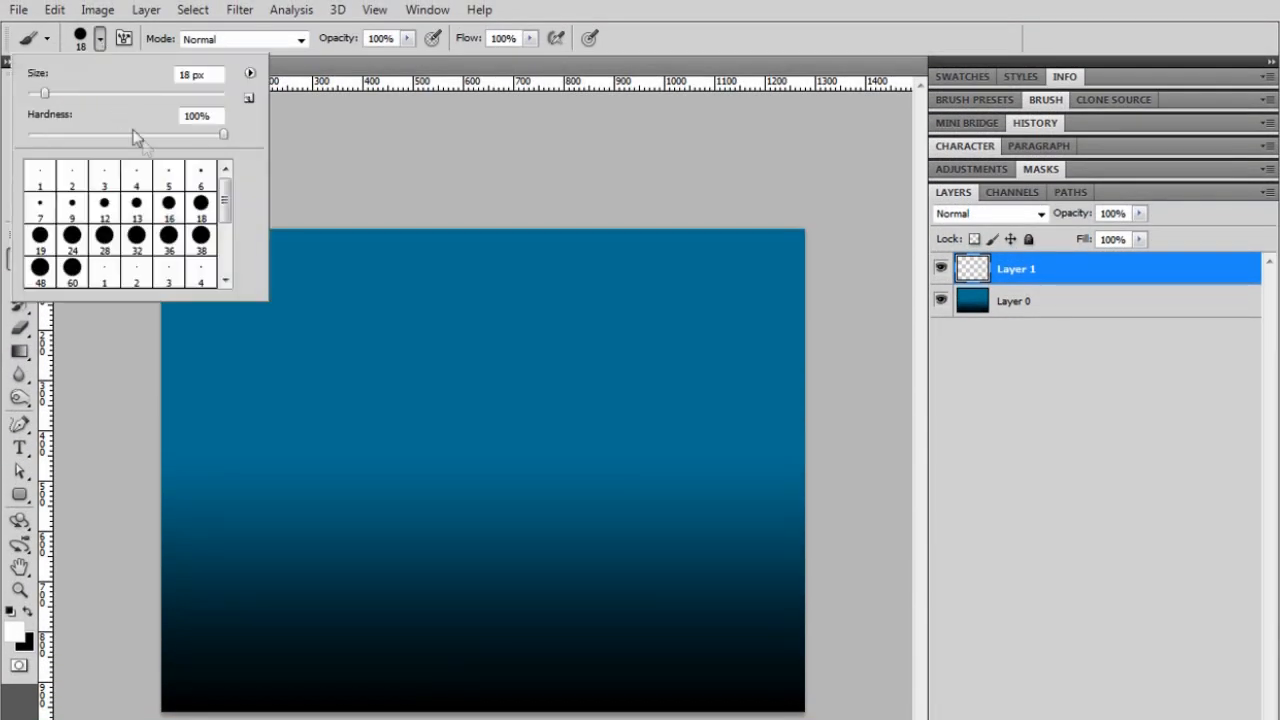
click(249, 73)
click(500, 423)
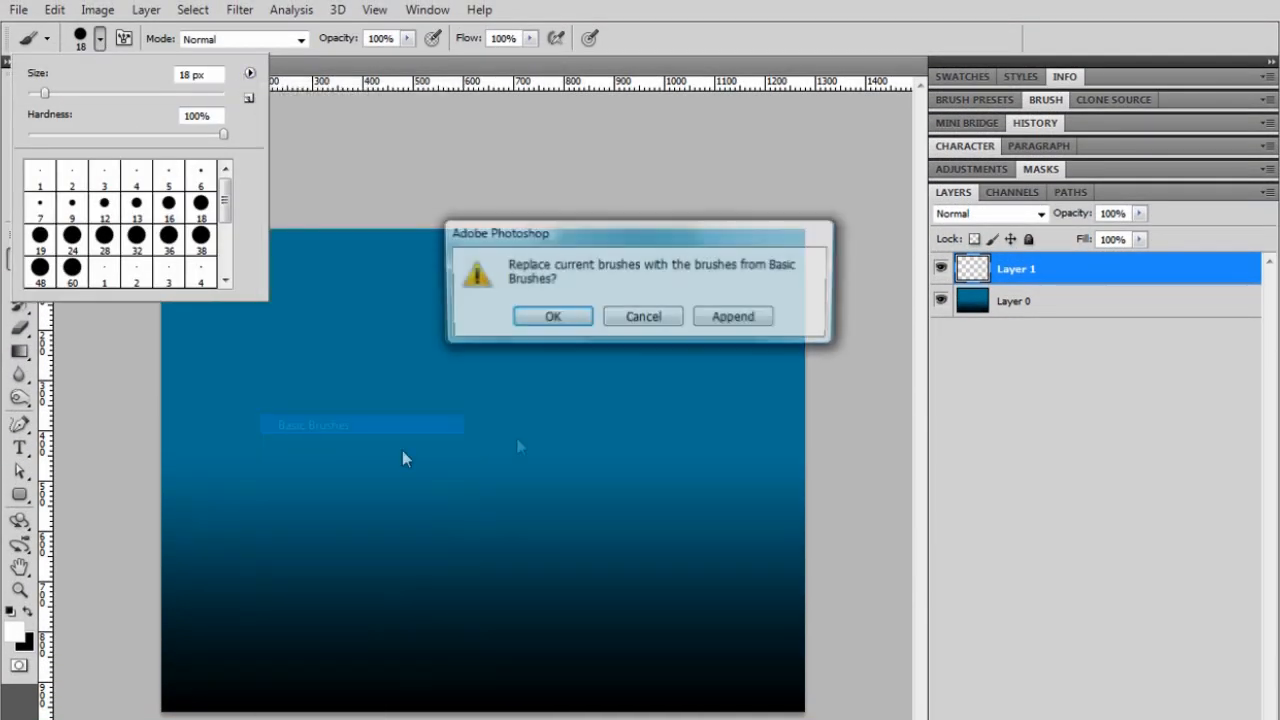
click(586, 319)
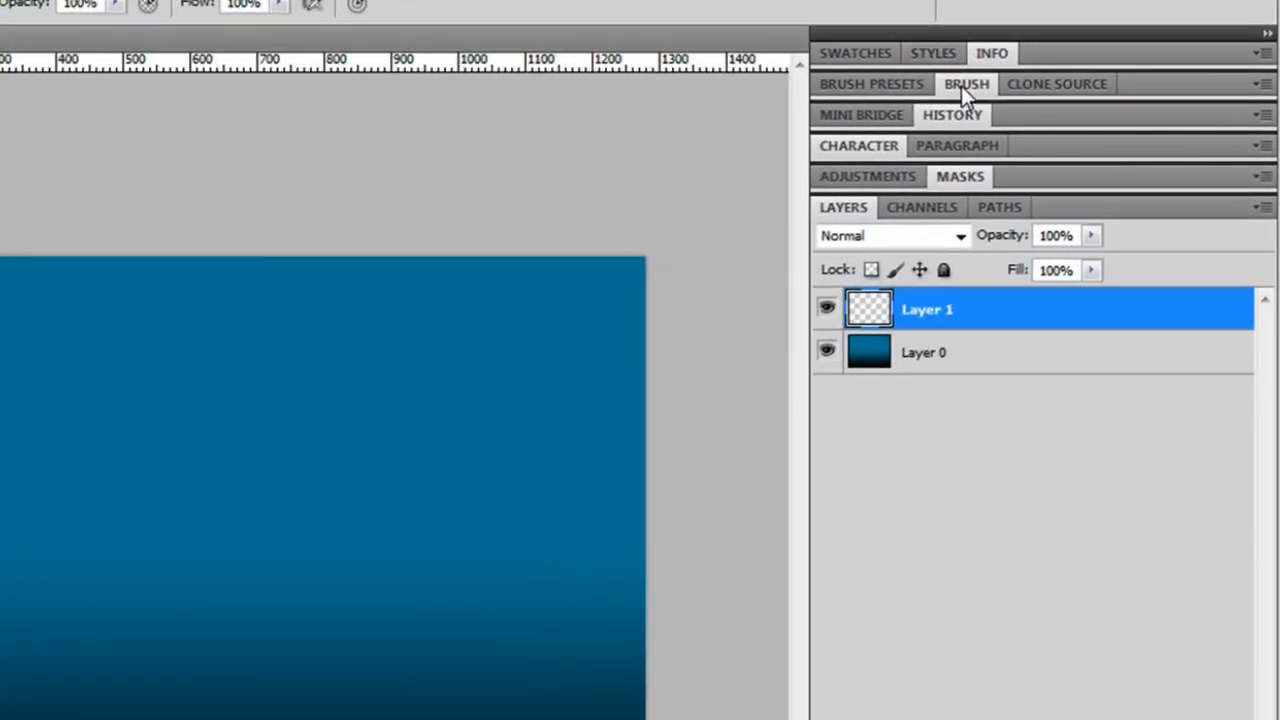
Step: Set the brush spacing to 455% and enable Shape Dynamics and Scattering for the 18 px hard round brush
click(961, 86)
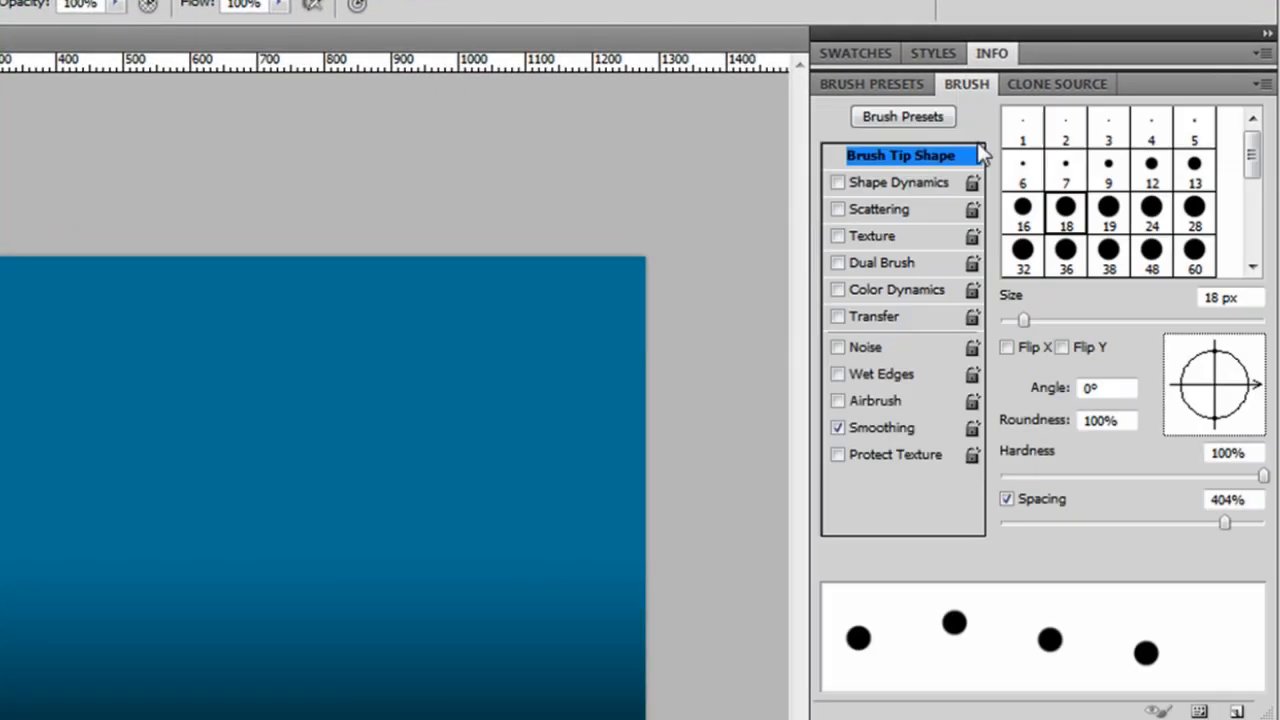
mouse_move(1223, 519)
mouse_down()
mouse_move(1154, 521)
mouse_move(1232, 517)
mouse_up()
click(926, 183)
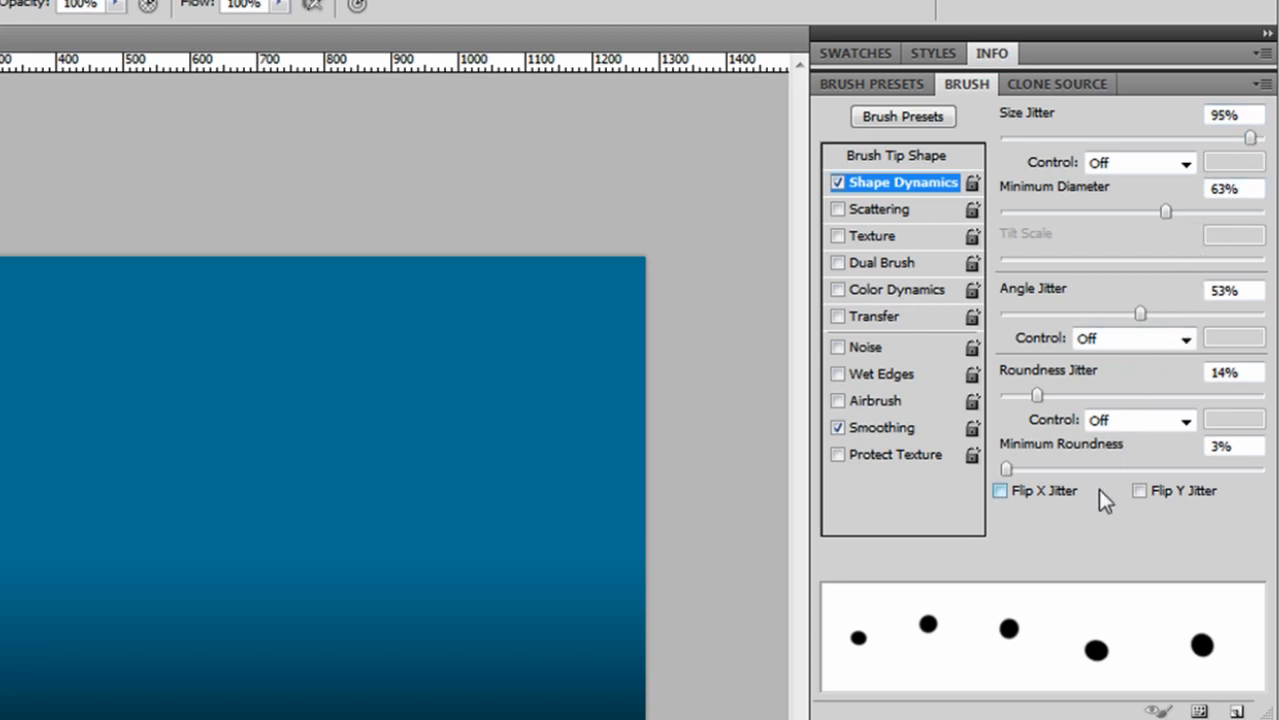
click(879, 208)
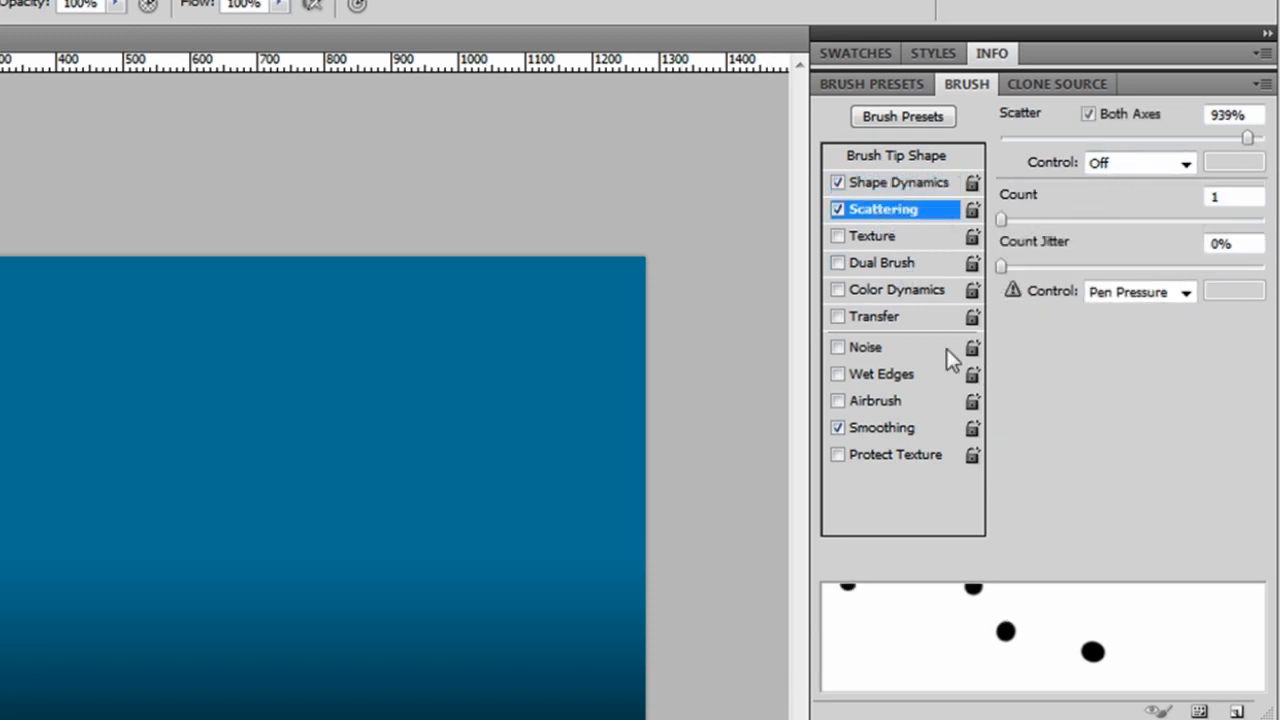
click(958, 86)
click(988, 510)
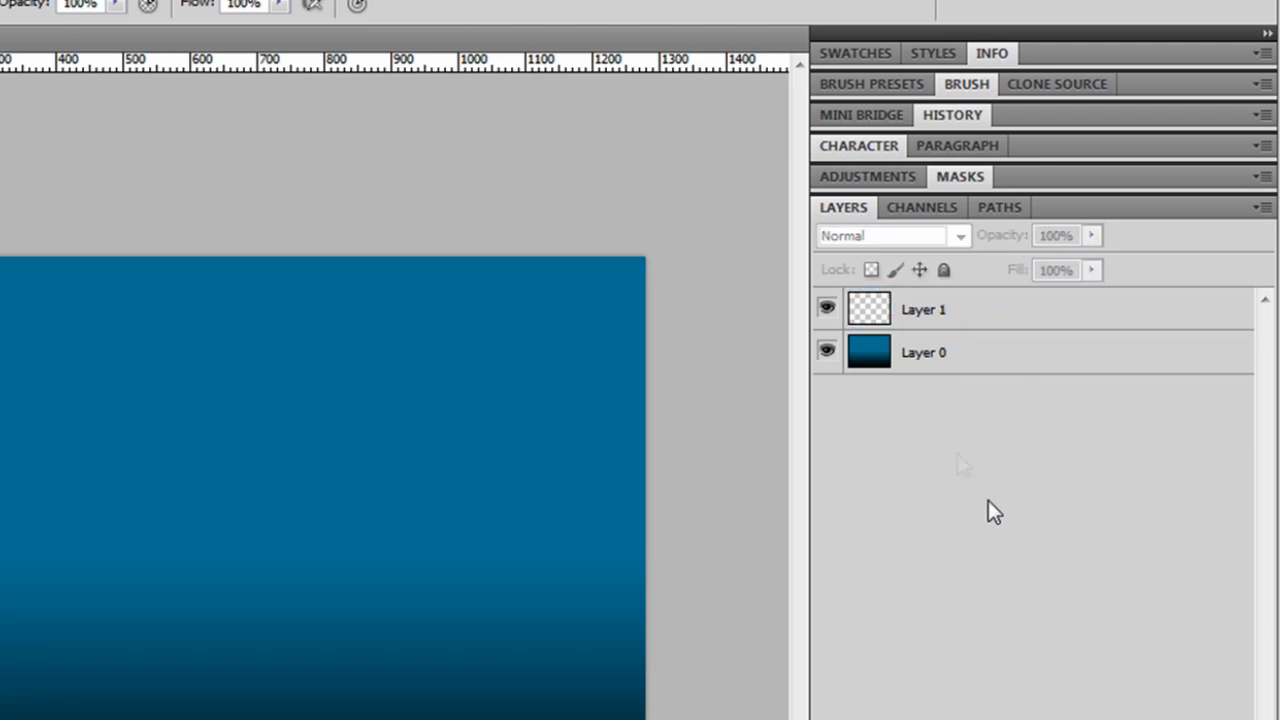
Step: Paint scattered small white dots on Layer 1 across the lower half of the canvas, denser toward the bottom
click(889, 323)
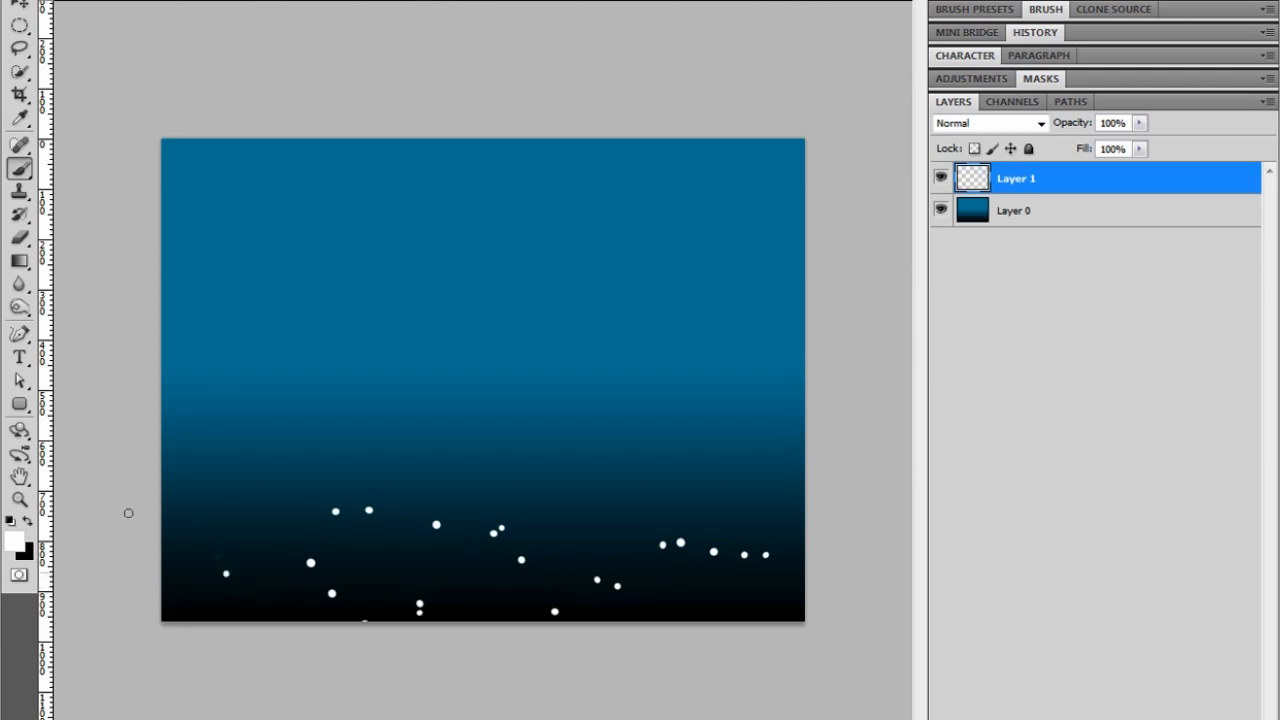
drag(167, 542, 216, 556)
mouse_move(399, 553)
mouse_down()
mouse_move(509, 580)
mouse_move(495, 622)
mouse_up()
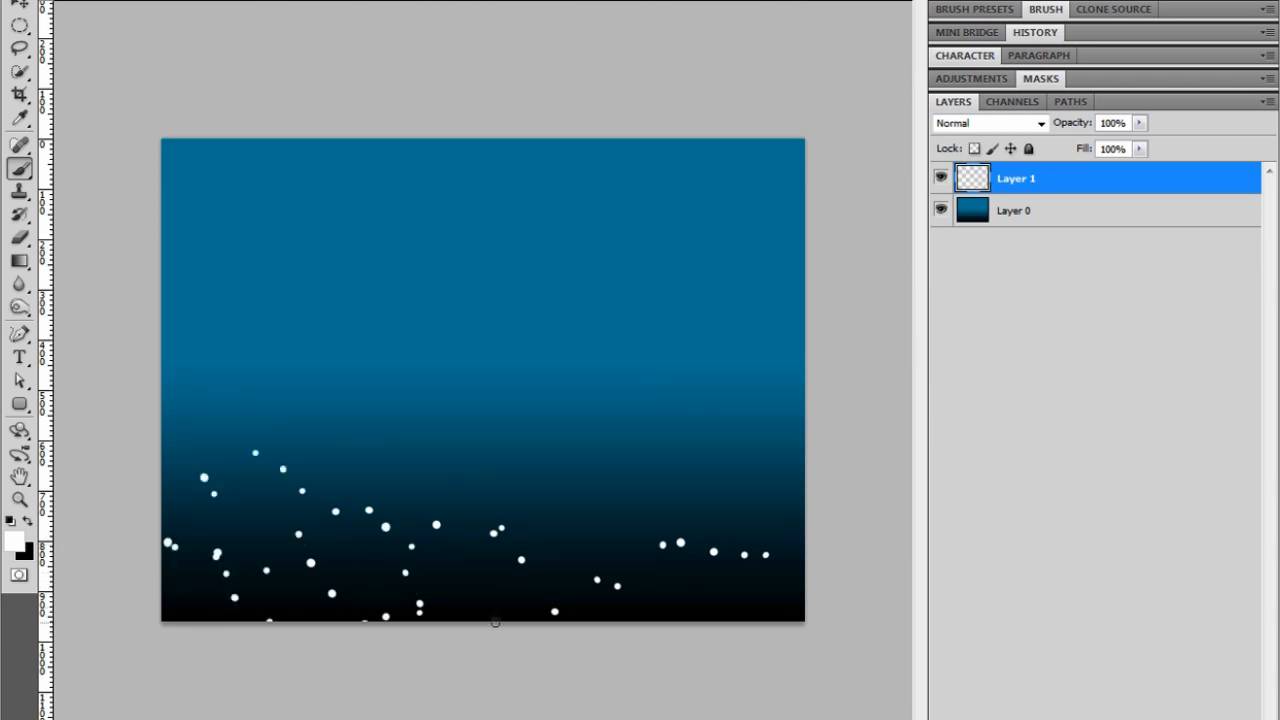
mouse_move(616, 585)
mouse_down()
mouse_move(707, 538)
mouse_move(714, 625)
mouse_move(741, 589)
mouse_up()
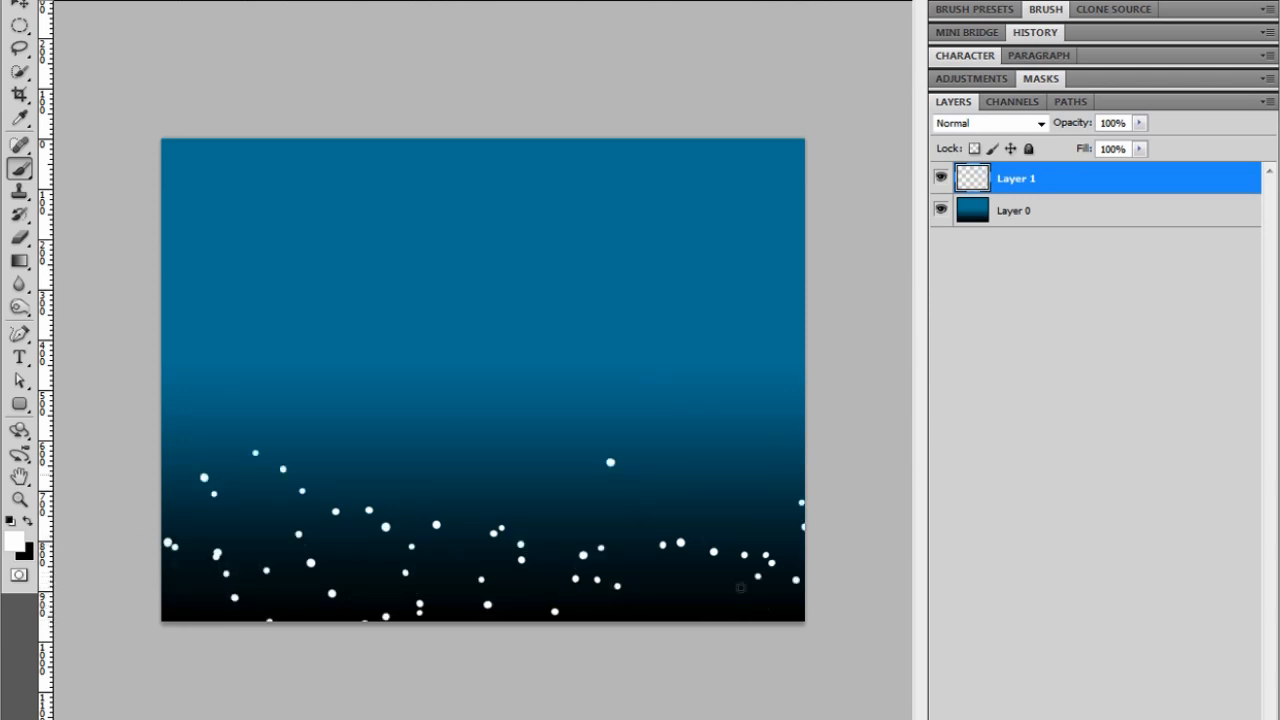
mouse_move(743, 513)
mouse_down()
mouse_move(647, 381)
mouse_move(454, 451)
mouse_move(259, 366)
mouse_move(161, 380)
mouse_up()
mouse_move(376, 484)
mouse_down()
mouse_move(523, 482)
mouse_move(617, 430)
mouse_up()
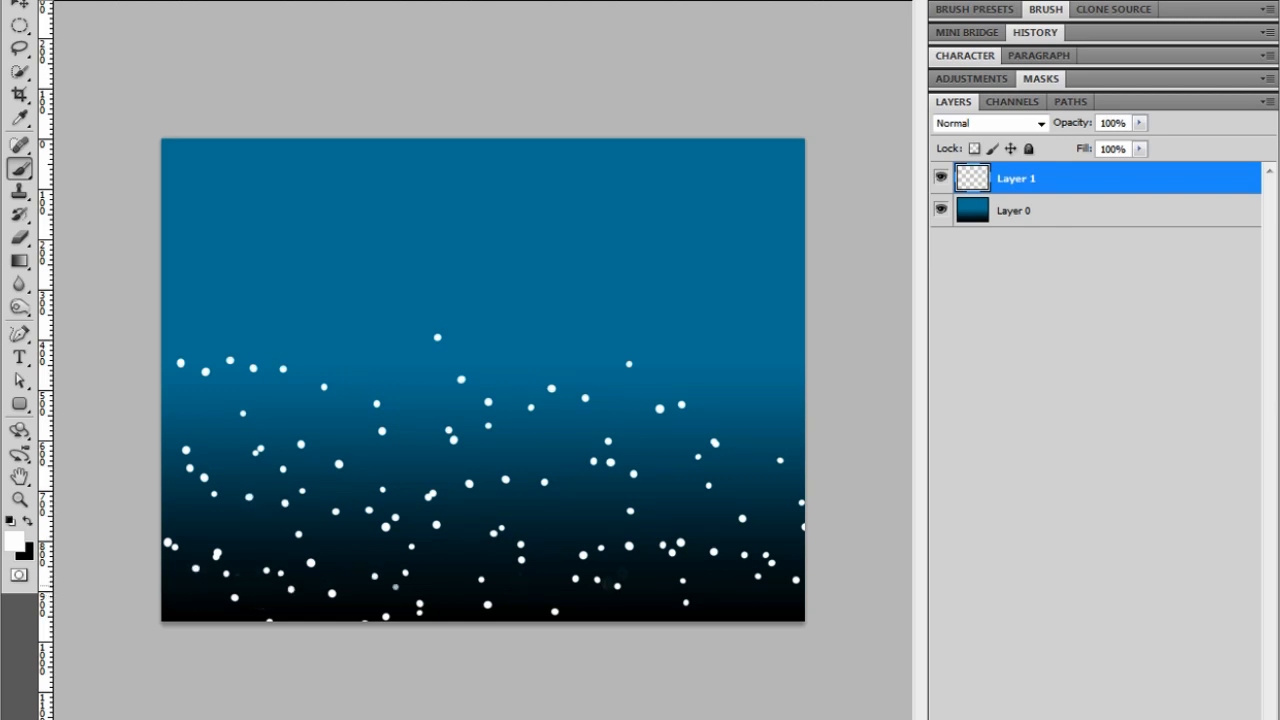
mouse_move(687, 588)
mouse_down()
mouse_move(722, 617)
mouse_move(700, 545)
mouse_up()
click(700, 528)
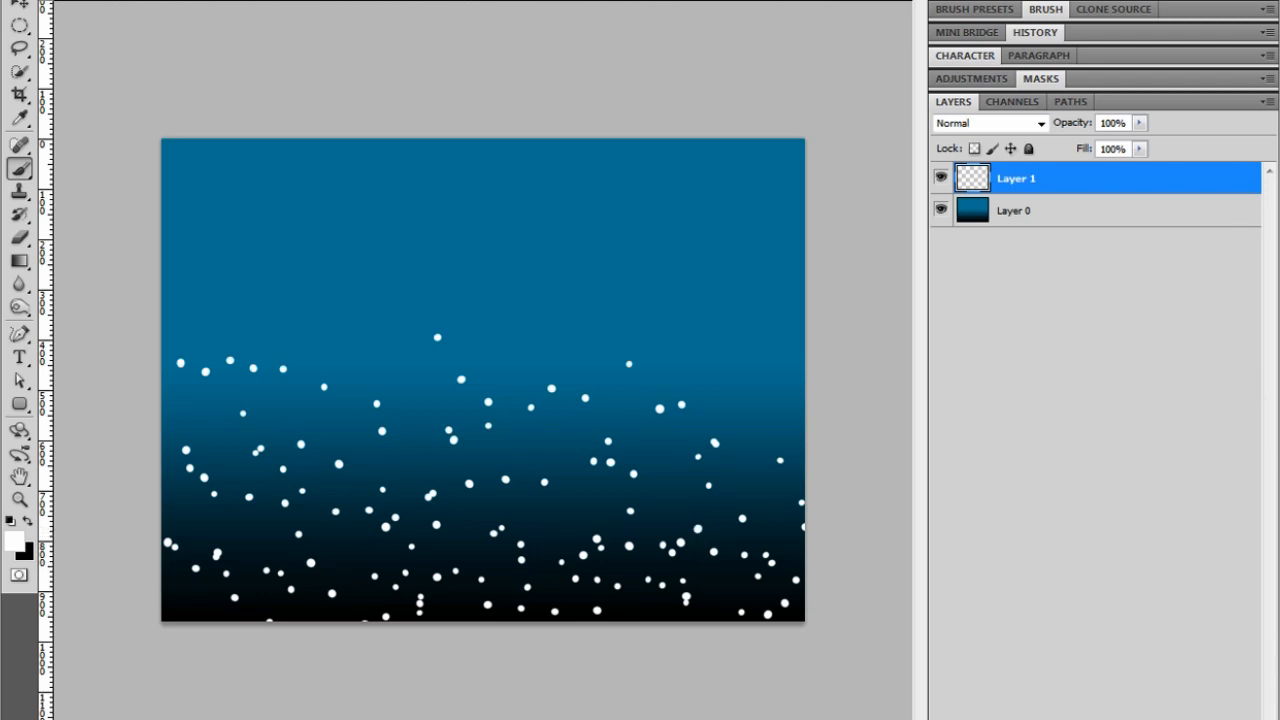
Step: Add another new layer and set the brush size to 22 px
key(ctrl+shift+alt+n)
click(1047, 12)
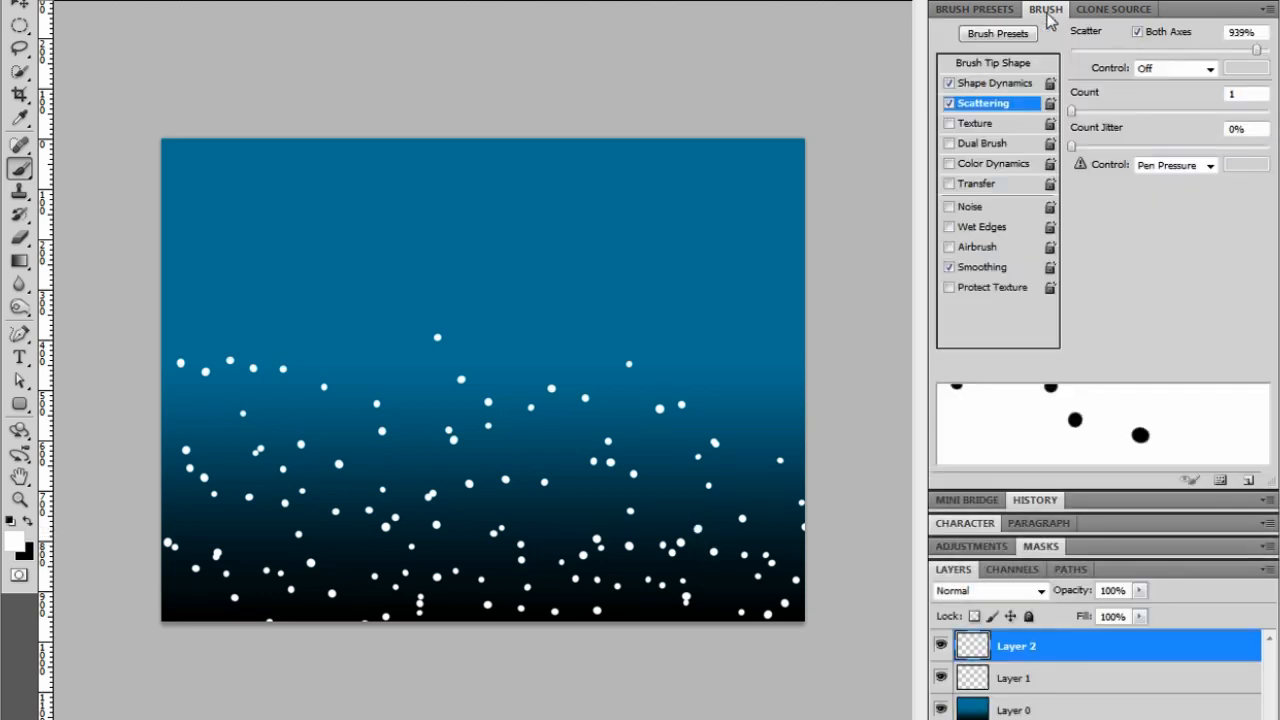
click(1022, 70)
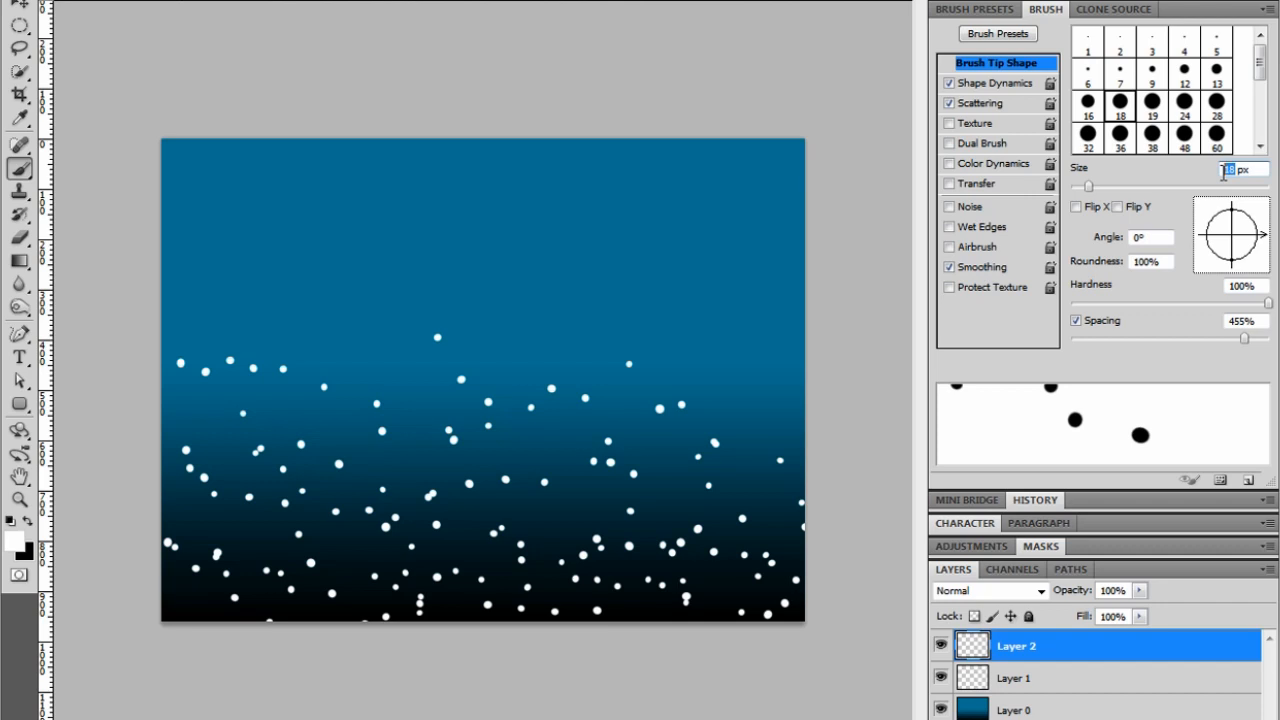
text(22)
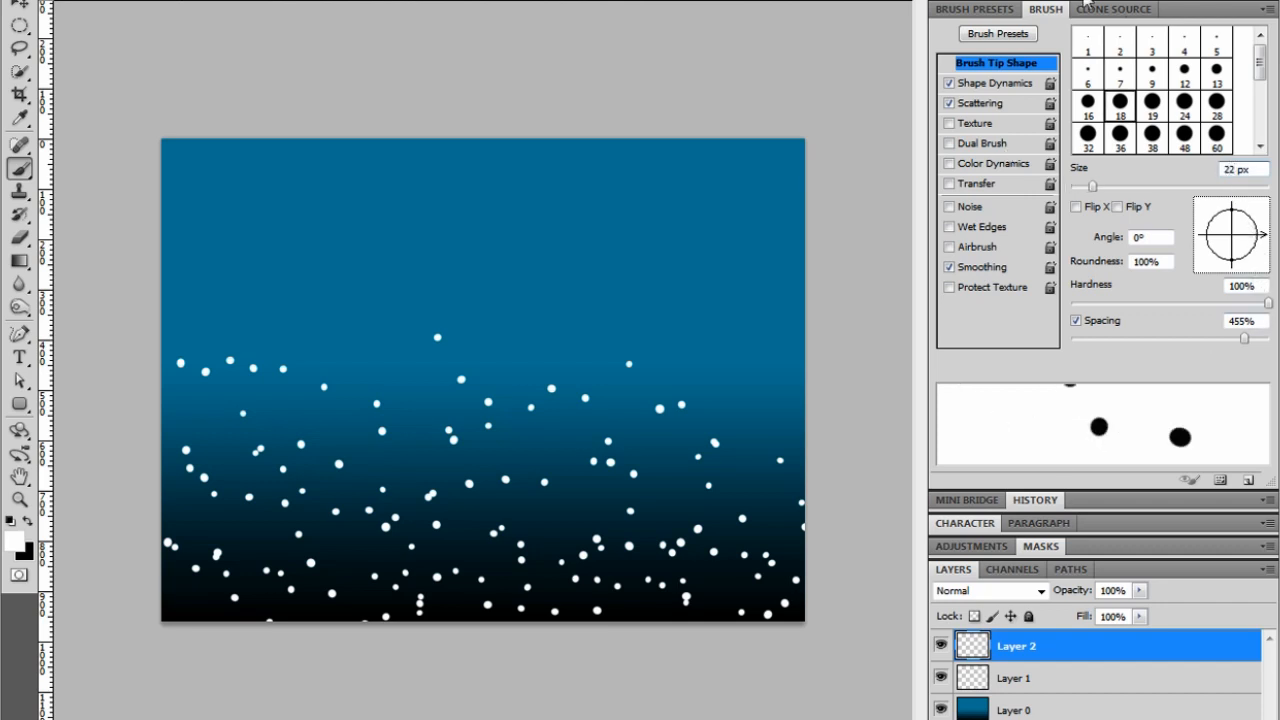
click(1062, 12)
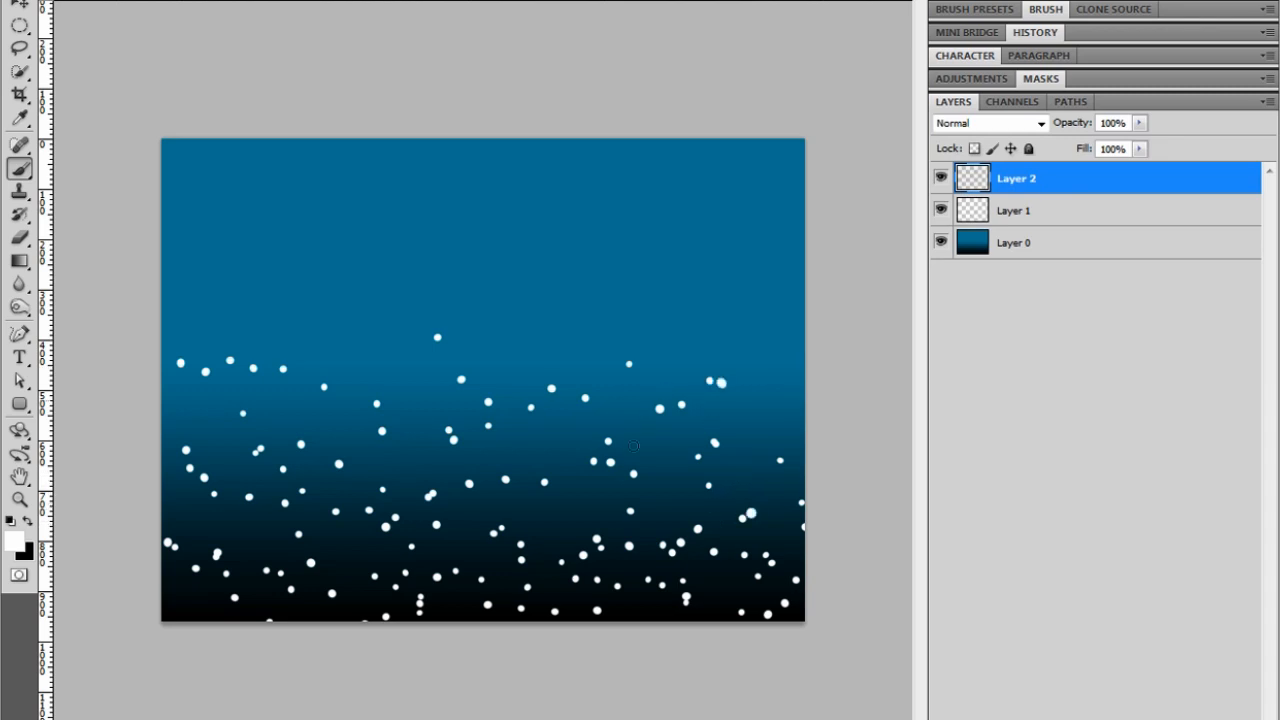
Step: Paint slightly larger scattered white dots on Layer 2 over the lower half of the canvas
mouse_move(632, 493)
mouse_down()
mouse_move(438, 474)
mouse_move(465, 510)
mouse_move(353, 454)
mouse_up()
mouse_move(349, 524)
mouse_down()
mouse_move(236, 427)
mouse_move(249, 520)
mouse_move(186, 402)
mouse_up()
drag(204, 538, 336, 556)
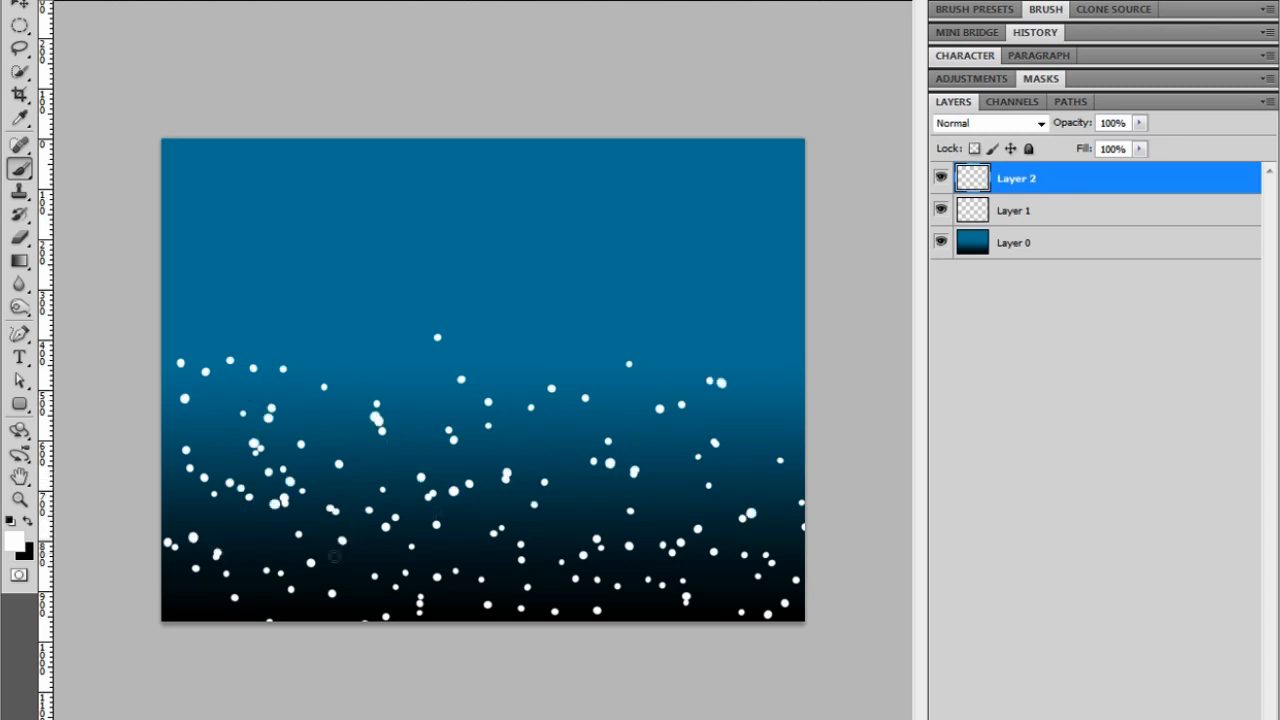
drag(518, 498, 613, 530)
Step: Add a third dot layer and place three large white dots in the lower half with the brush at 54 px
click(1222, 702)
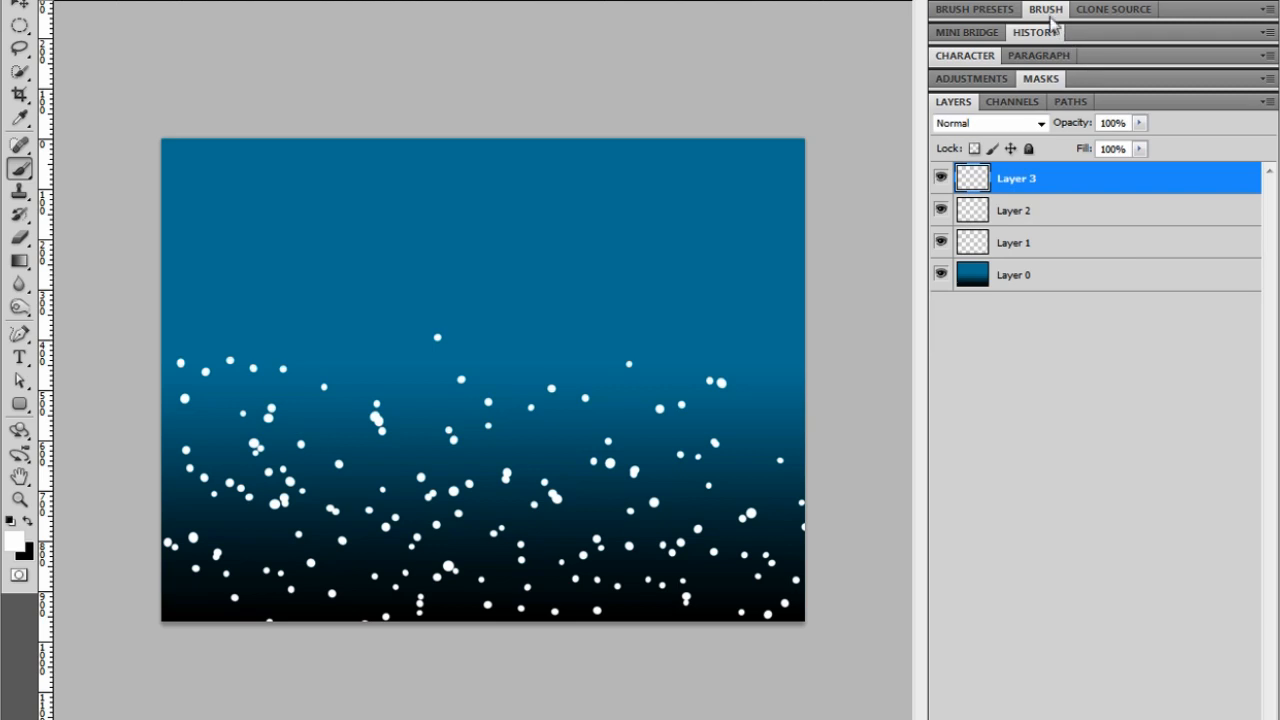
click(1048, 12)
drag(1108, 188, 1125, 189)
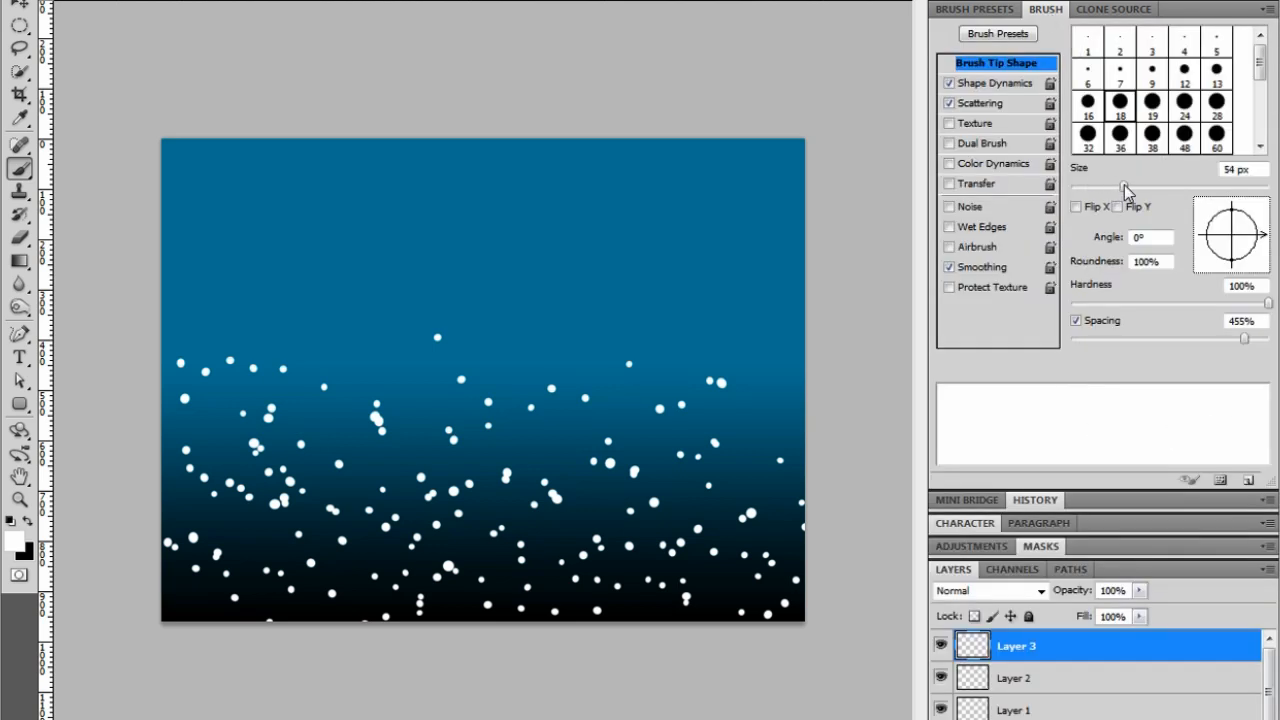
click(661, 411)
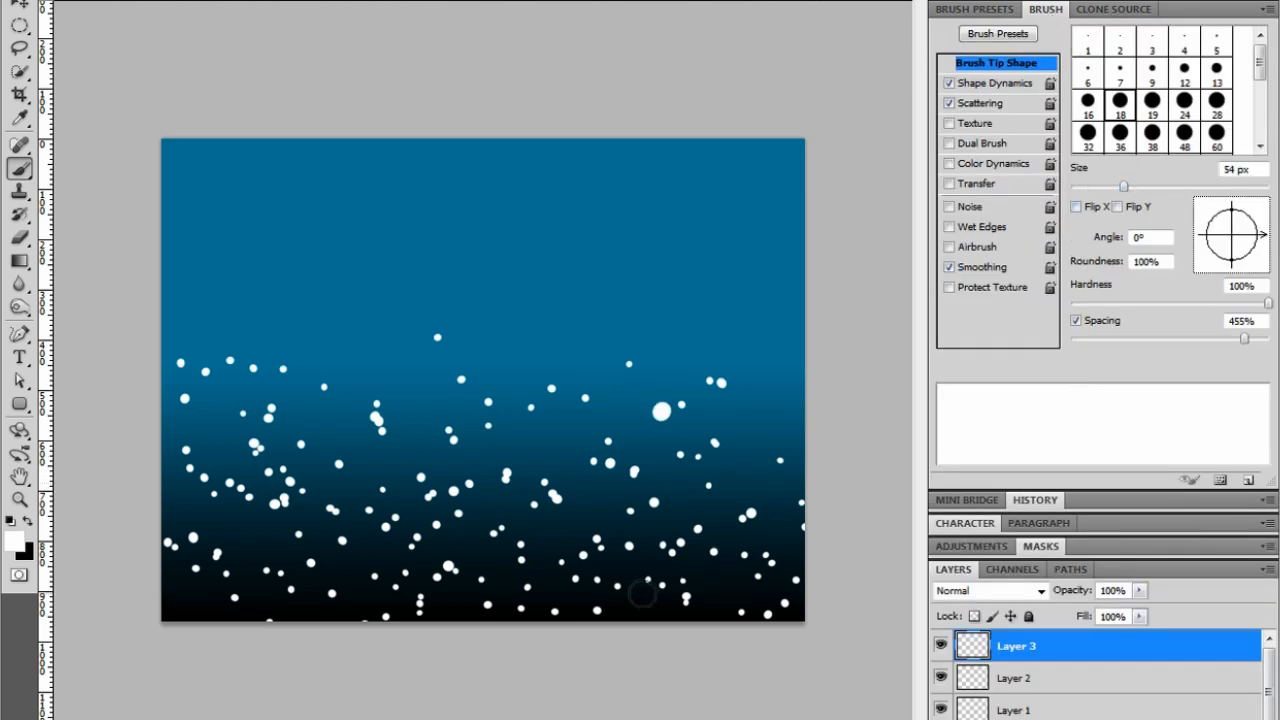
click(372, 453)
click(236, 575)
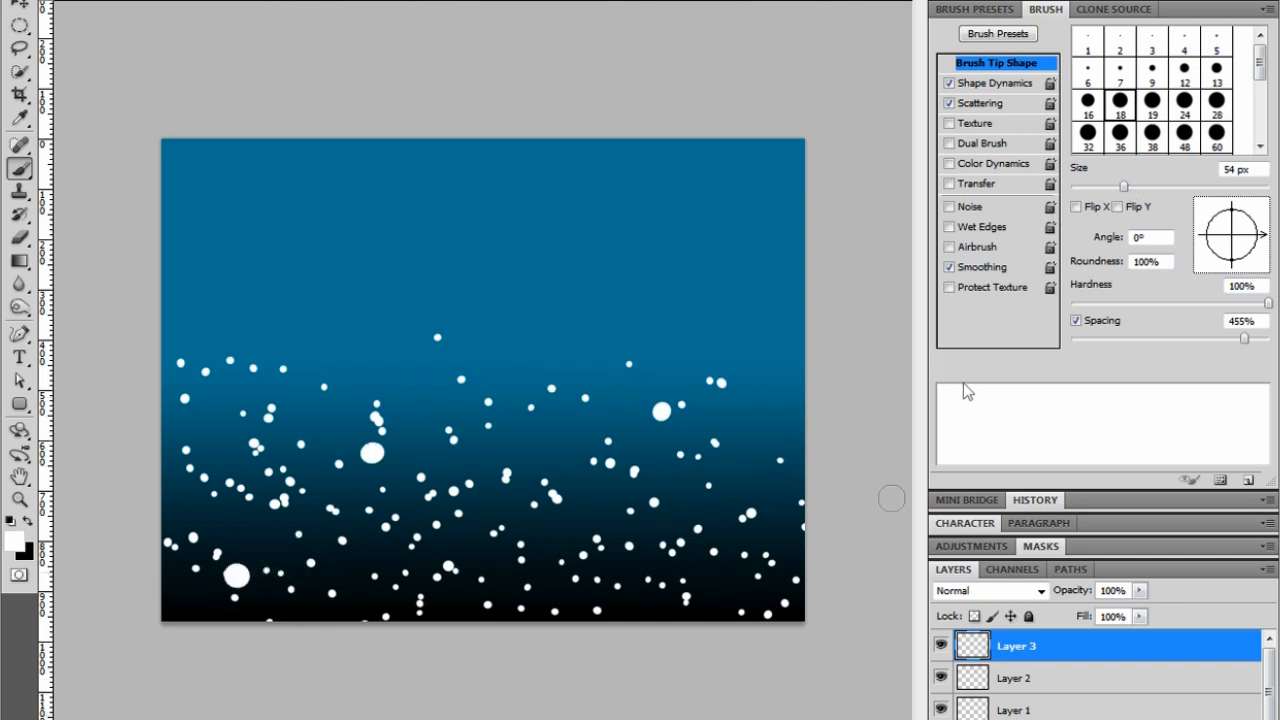
Step: Add a few medium white dots to Layer 3, reducing the brush size to 40 px and 24 px
drag(1124, 187, 1109, 188)
click(592, 570)
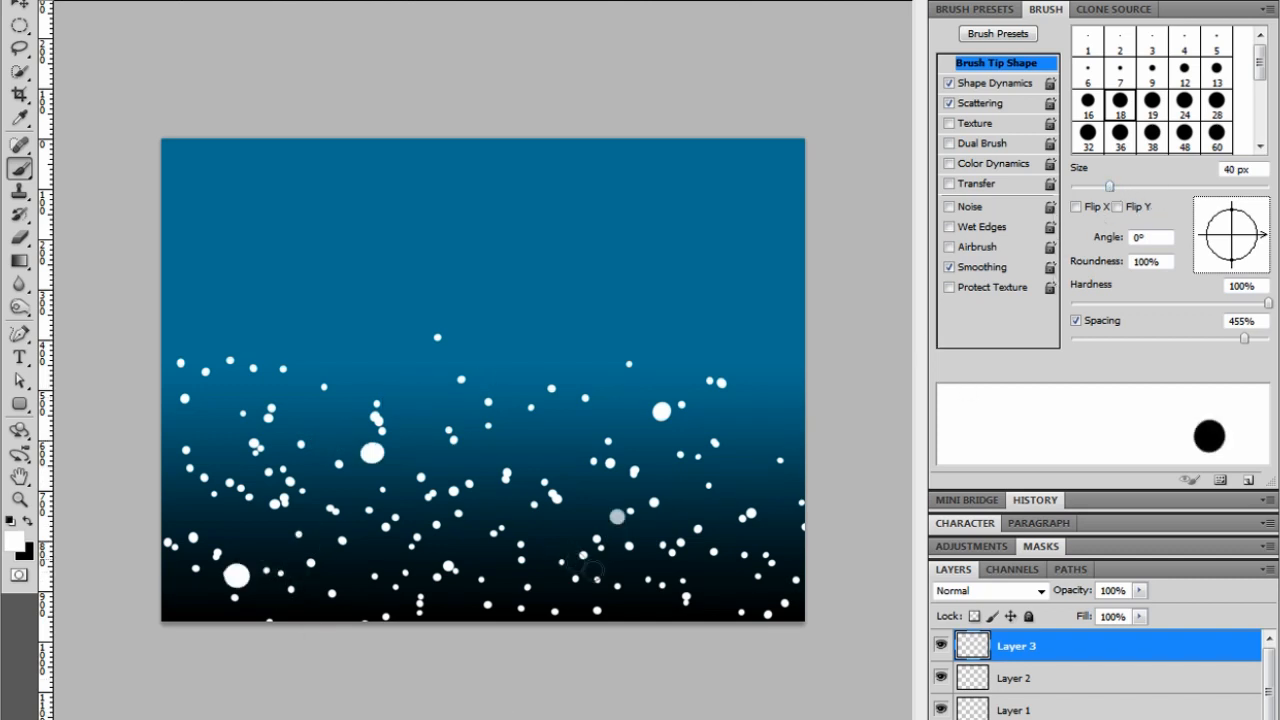
drag(1109, 187, 1094, 188)
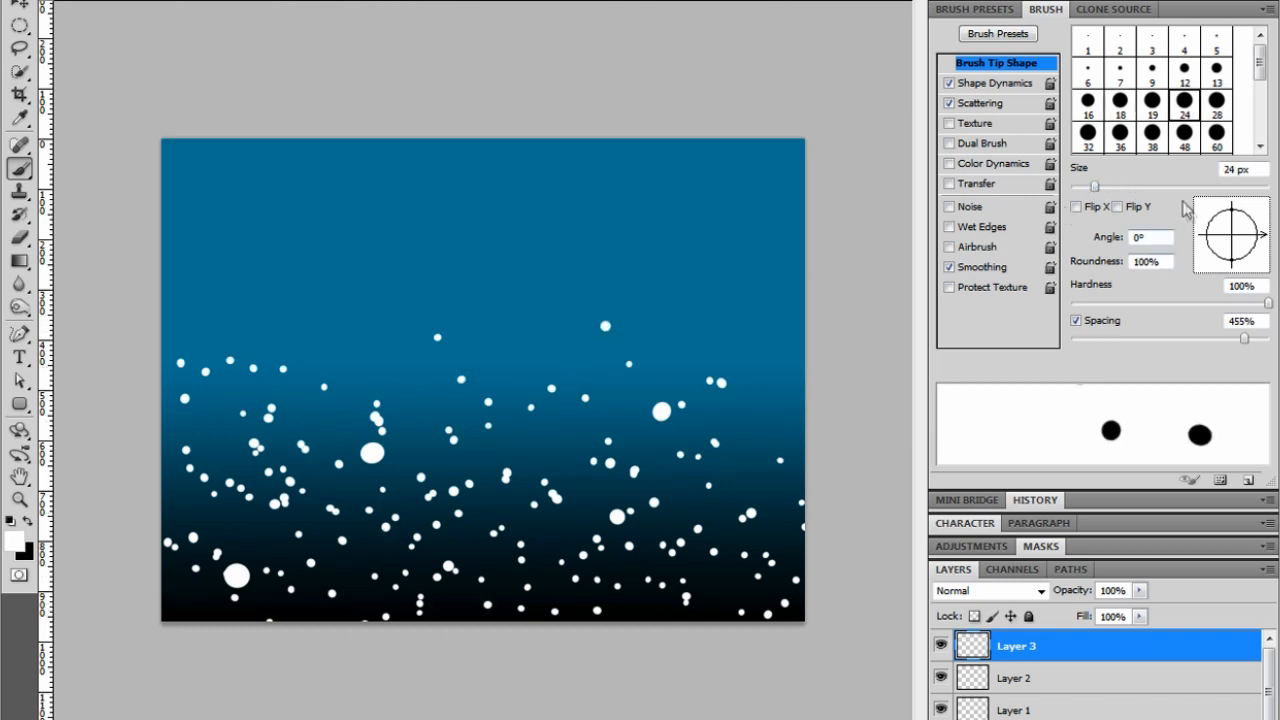
Step: Enlarge the brush to 55 px and add one large white dot near the upper part of the canvas's left edge
click(1124, 187)
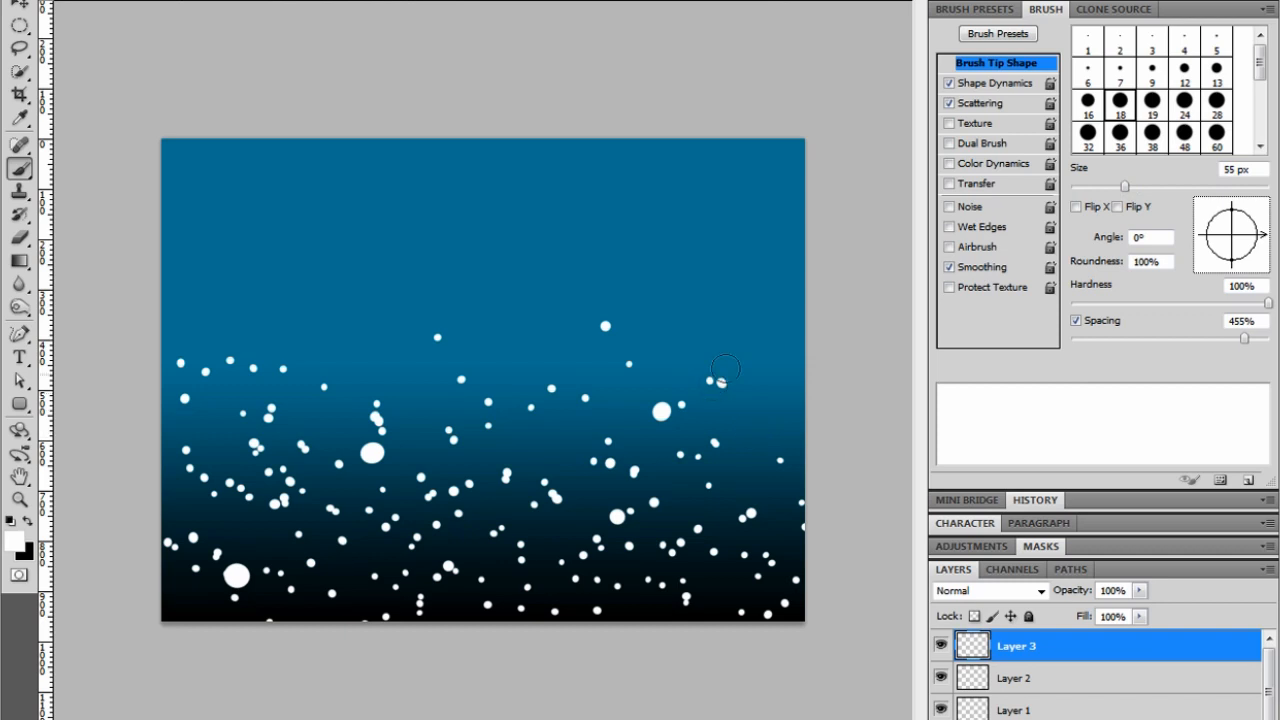
click(238, 298)
click(1064, 10)
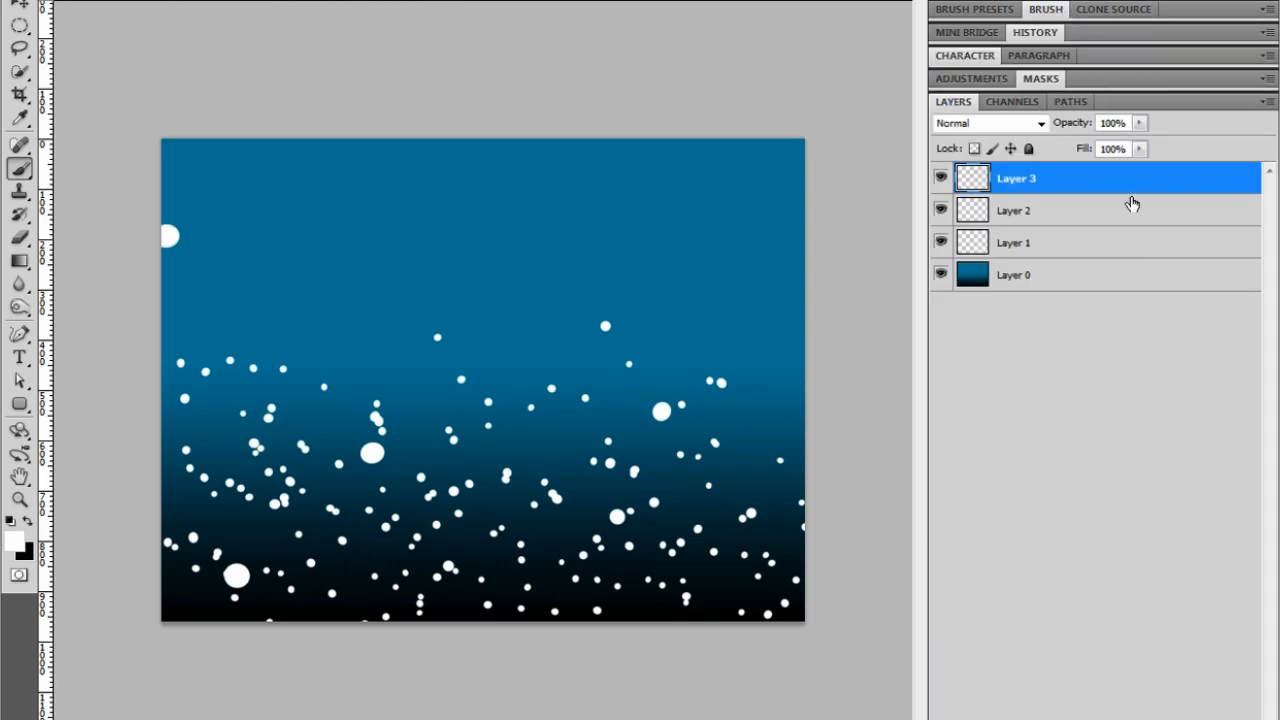
Step: Set Layer 1's fill to 0% and add an Inner Shadow with 0 px distance, 6 px size and 33% opacity
click(1111, 253)
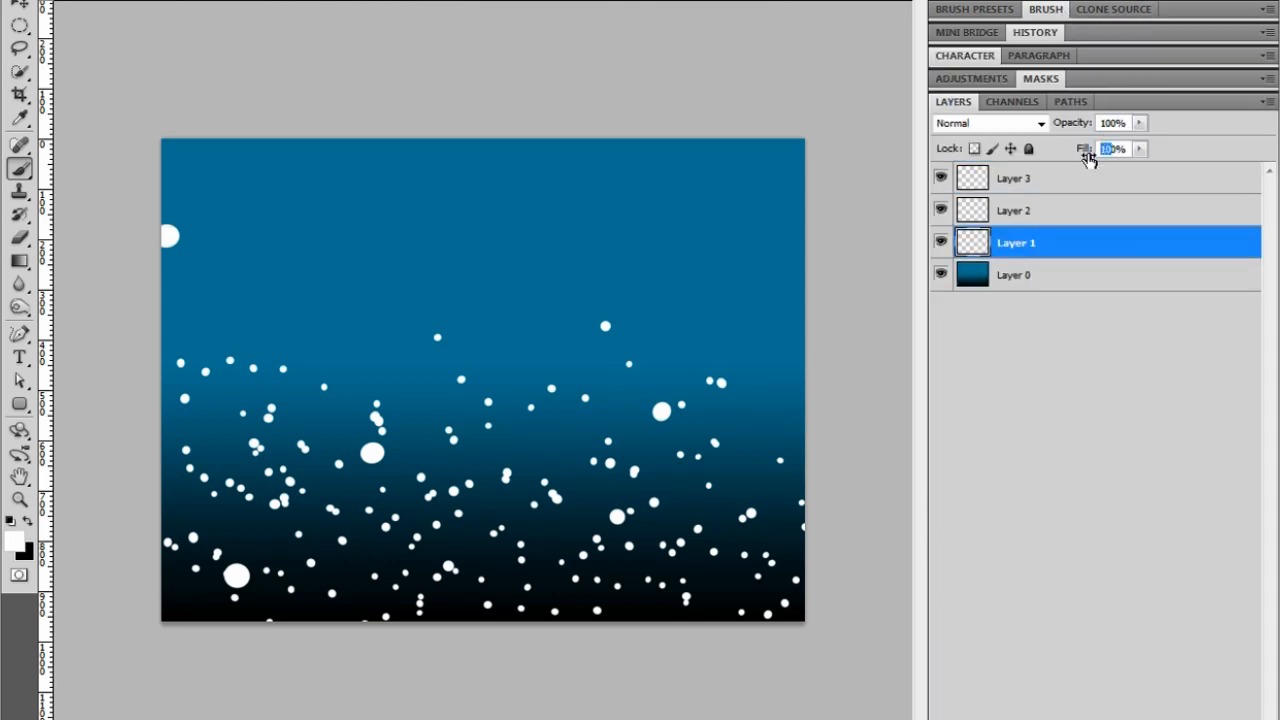
drag(1089, 157, 1101, 158)
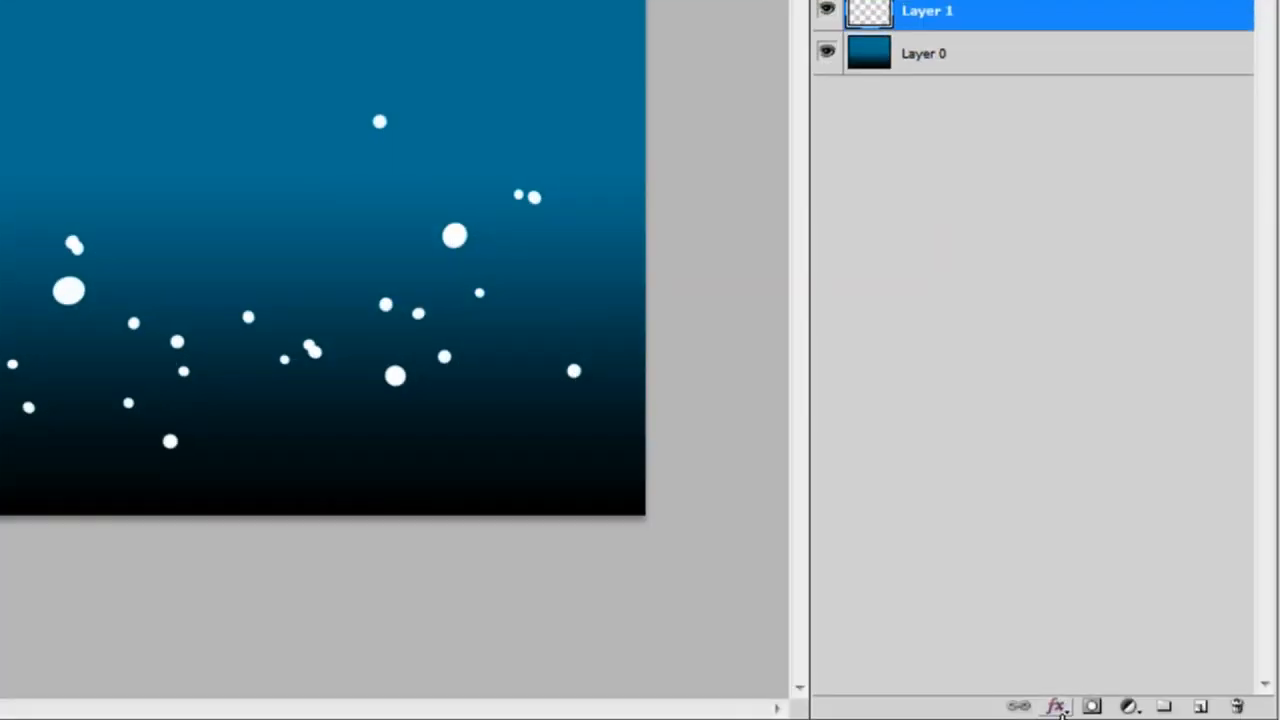
click(1057, 706)
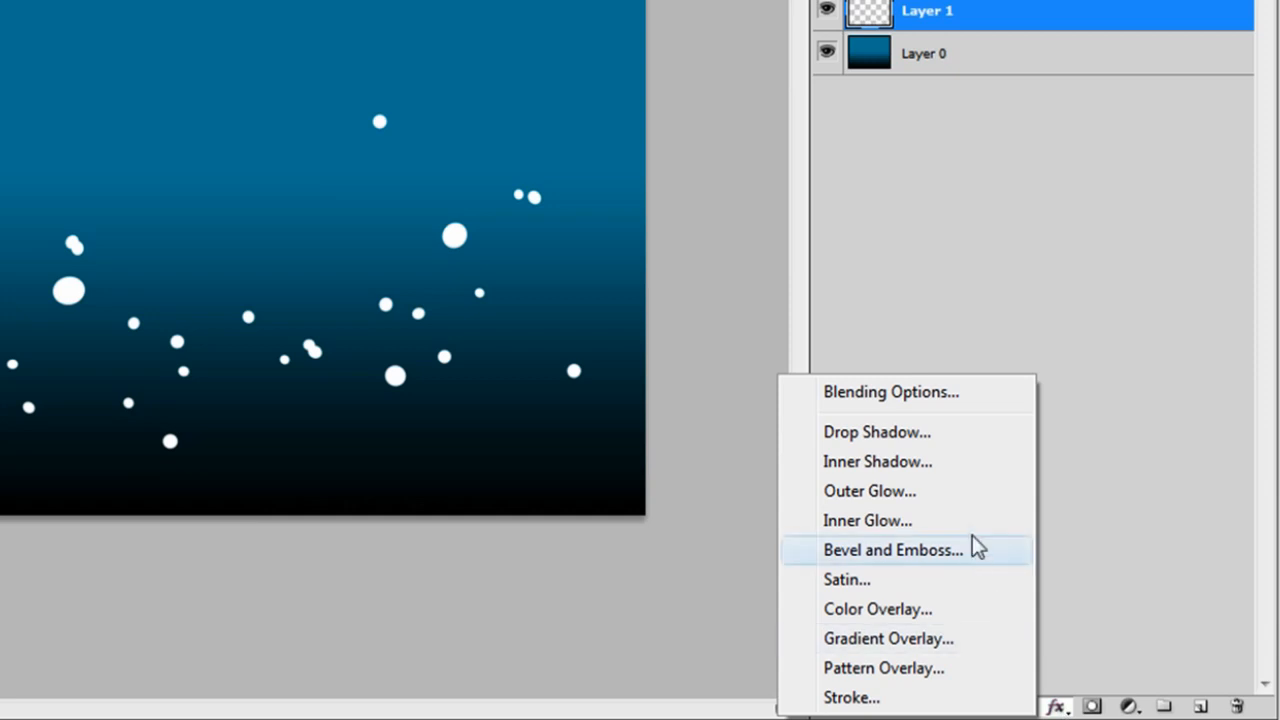
click(949, 465)
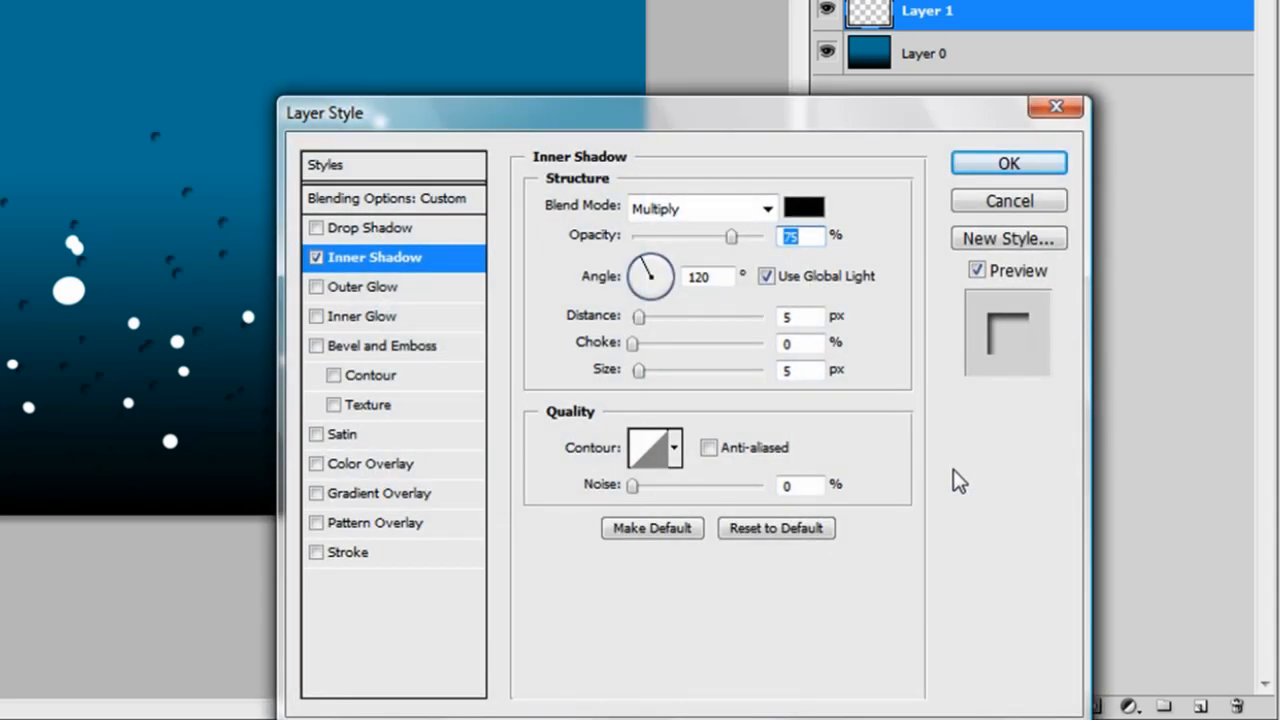
double_click(800, 316)
text(0)
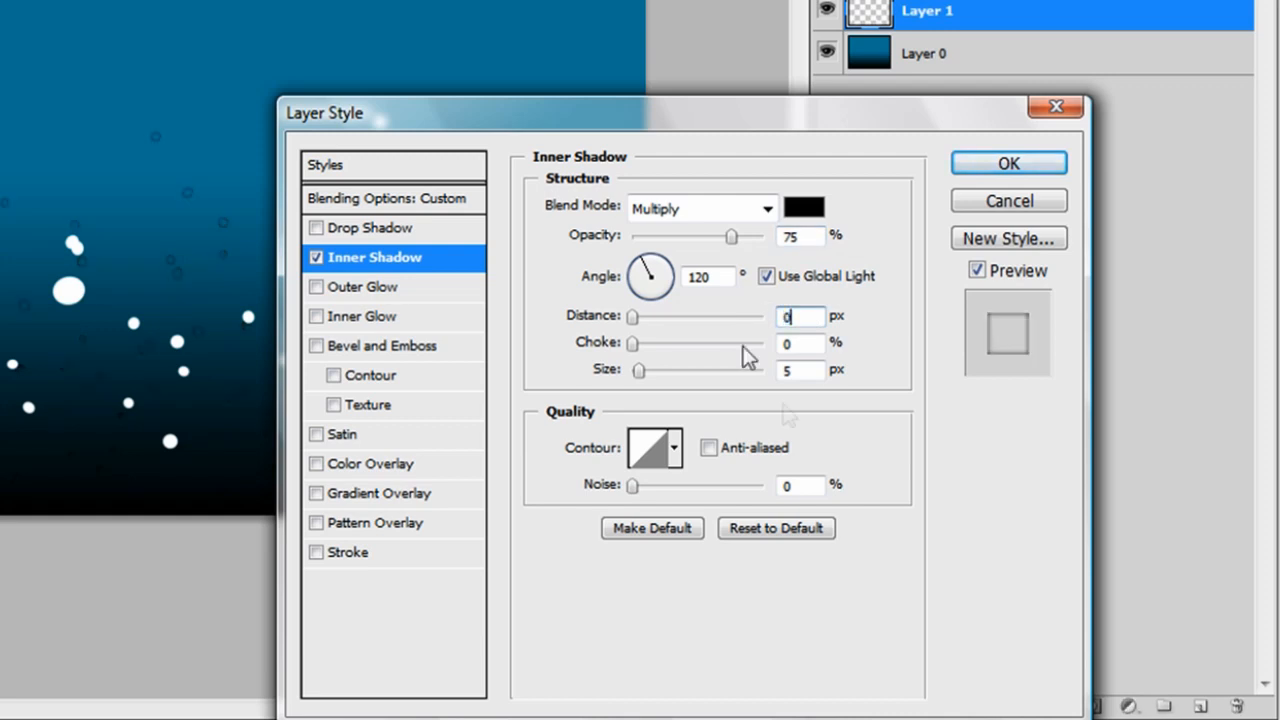
double_click(805, 371)
text(6)
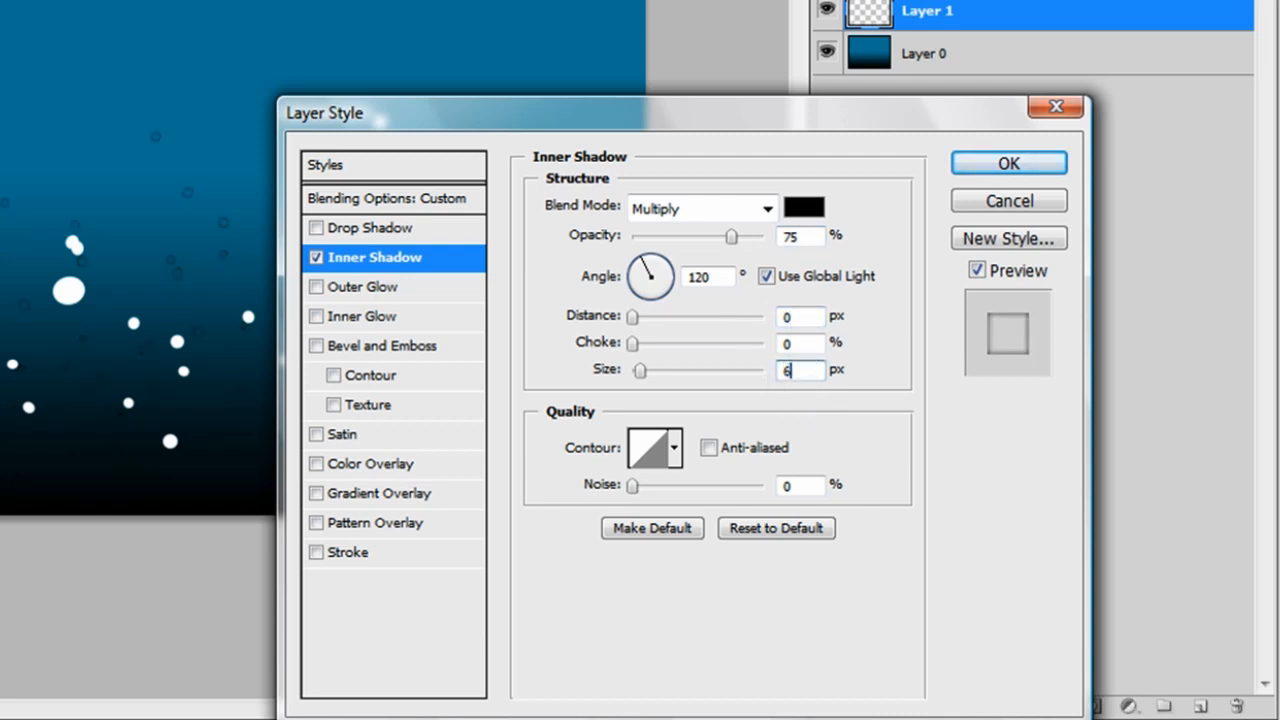
double_click(810, 236)
text(33)
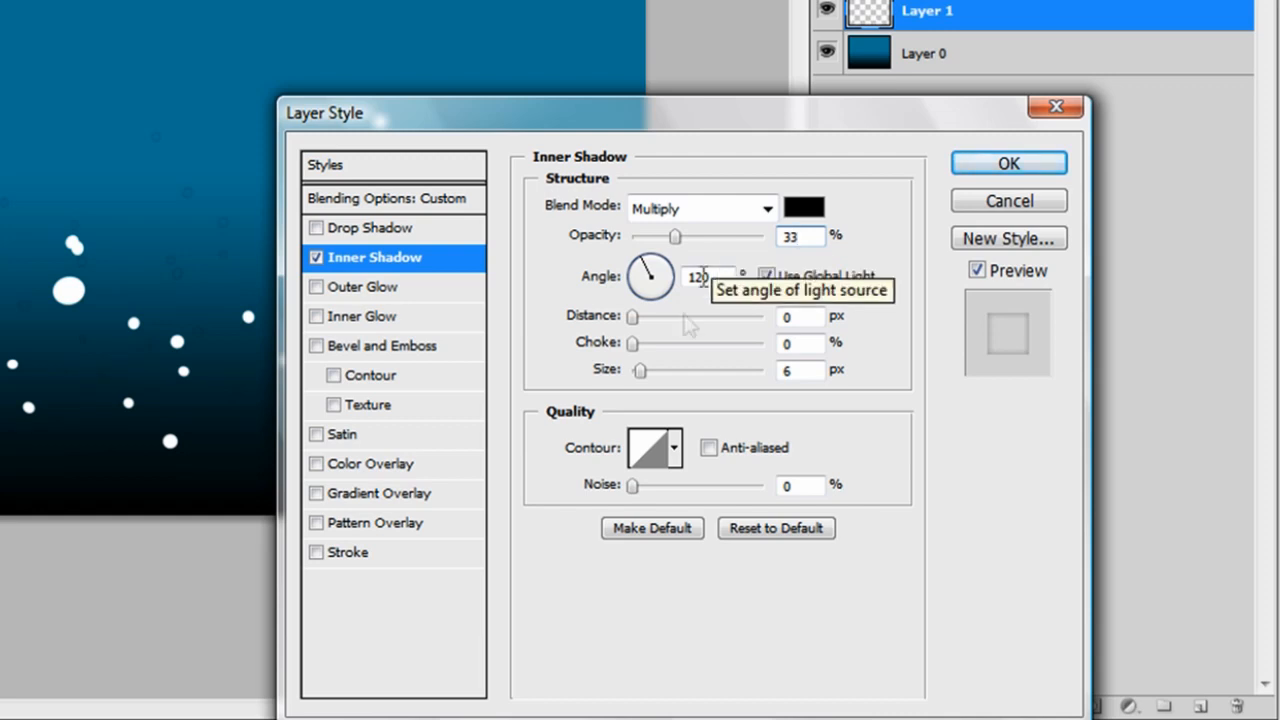
Step: Enable Bevel and Emboss on Layer 1 with the V-shaped gloss contour and a size of 8 px
click(352, 345)
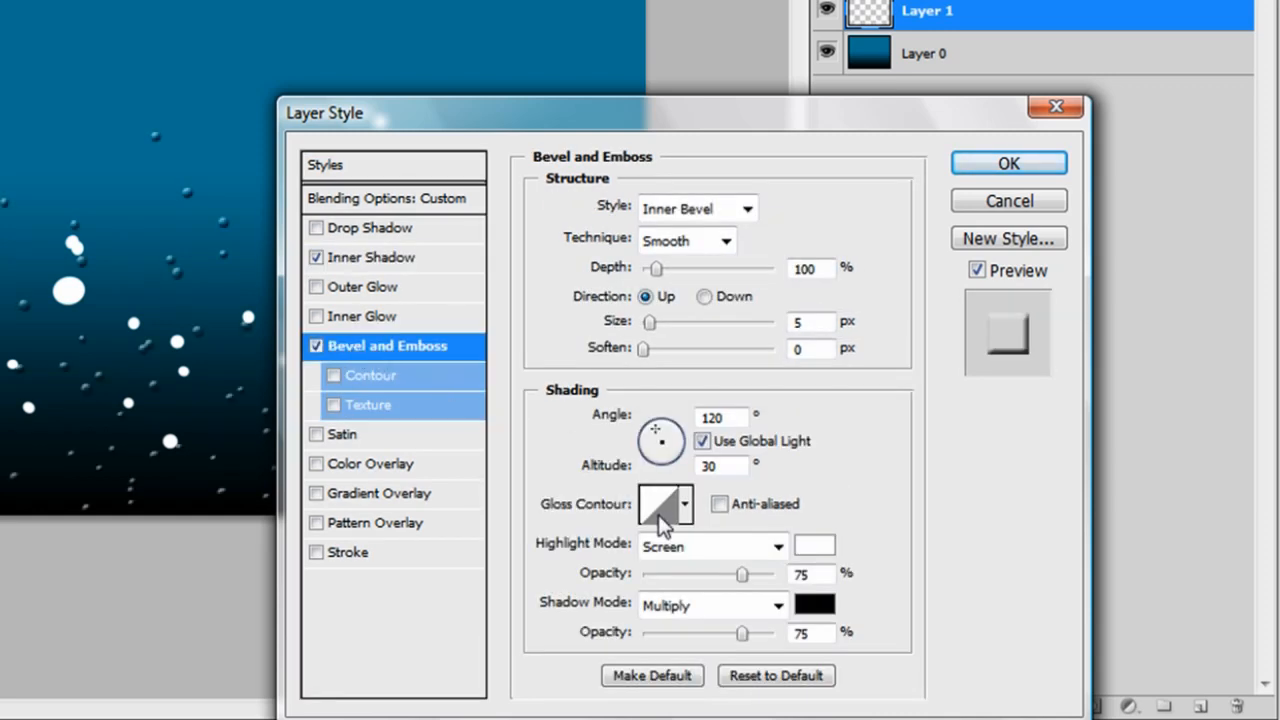
click(685, 505)
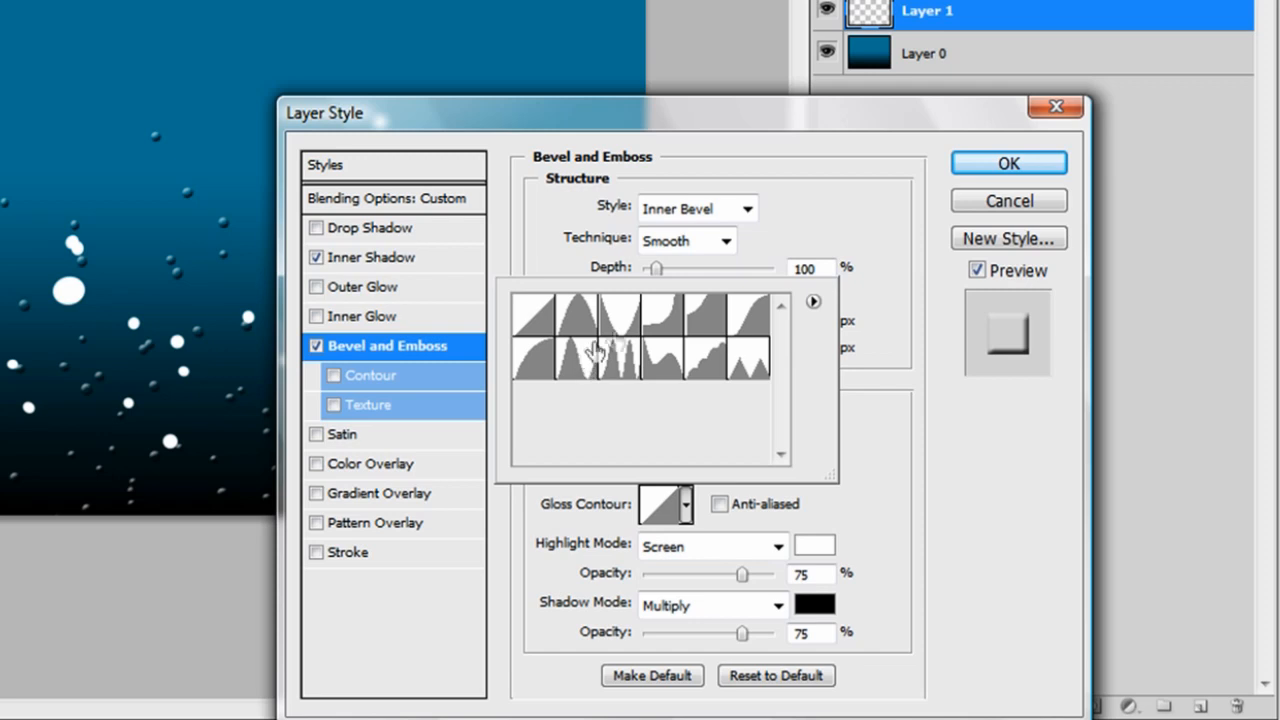
click(619, 316)
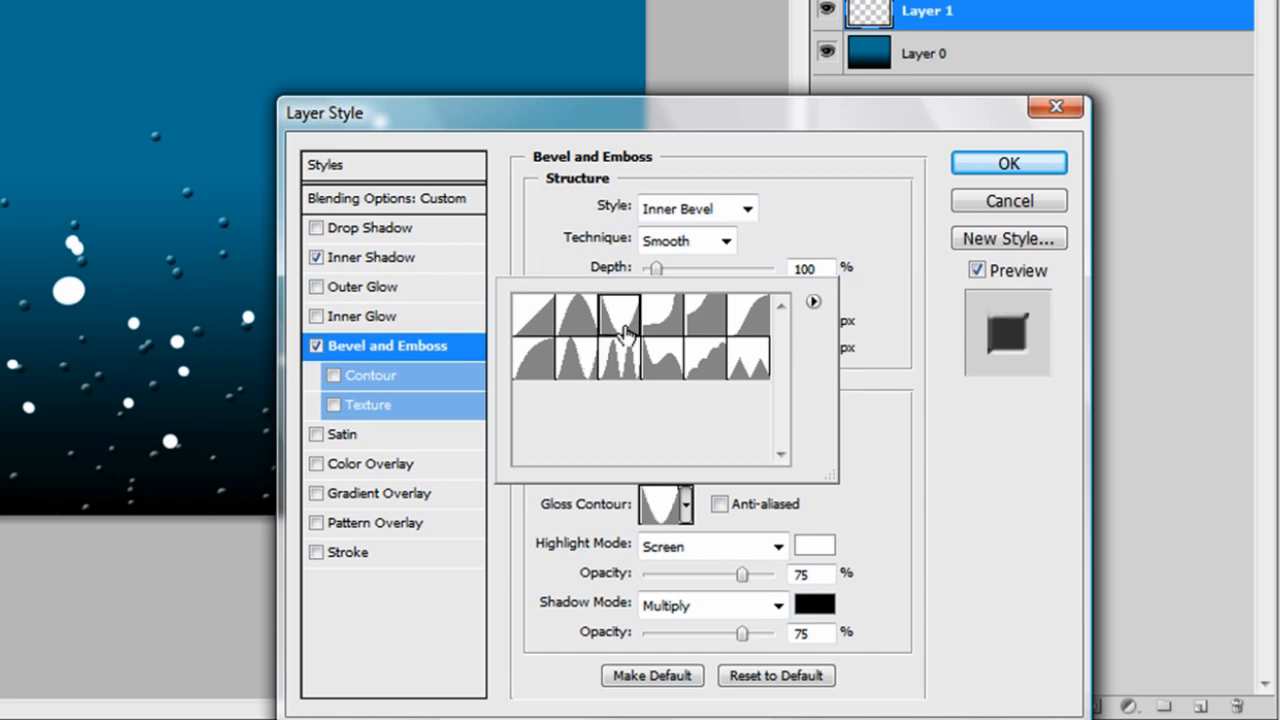
click(871, 429)
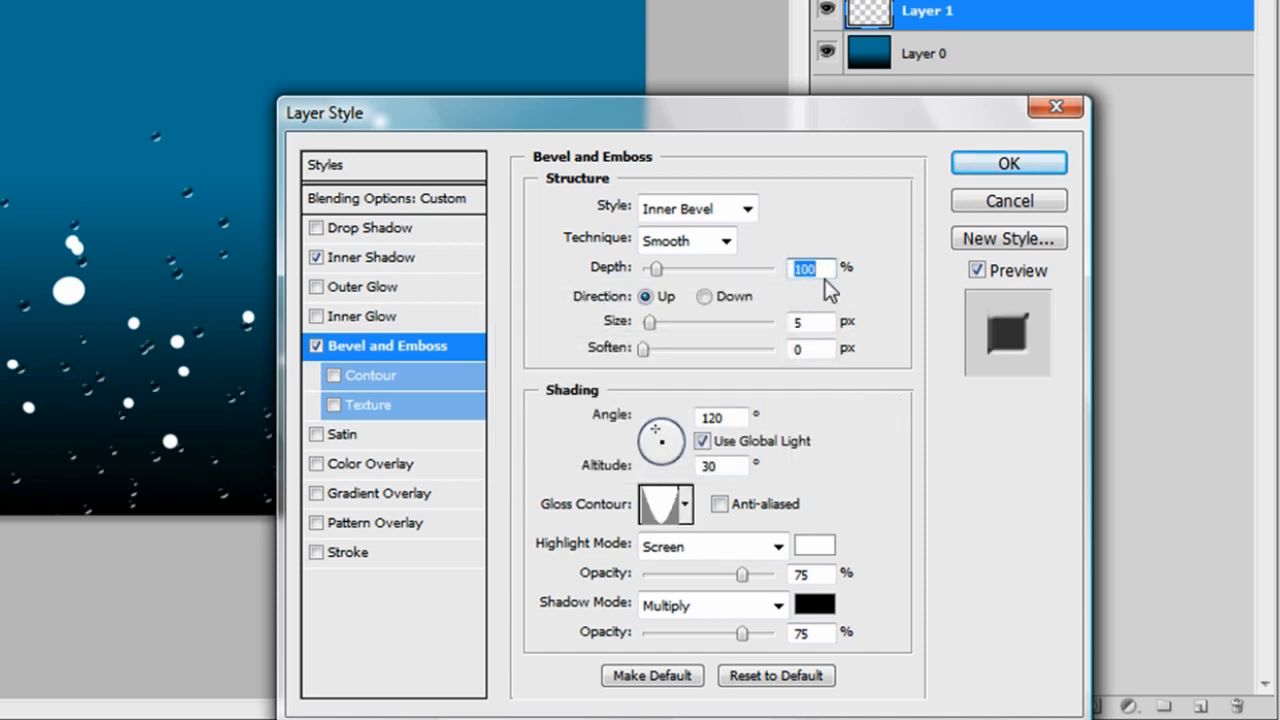
click(802, 322)
text(8)
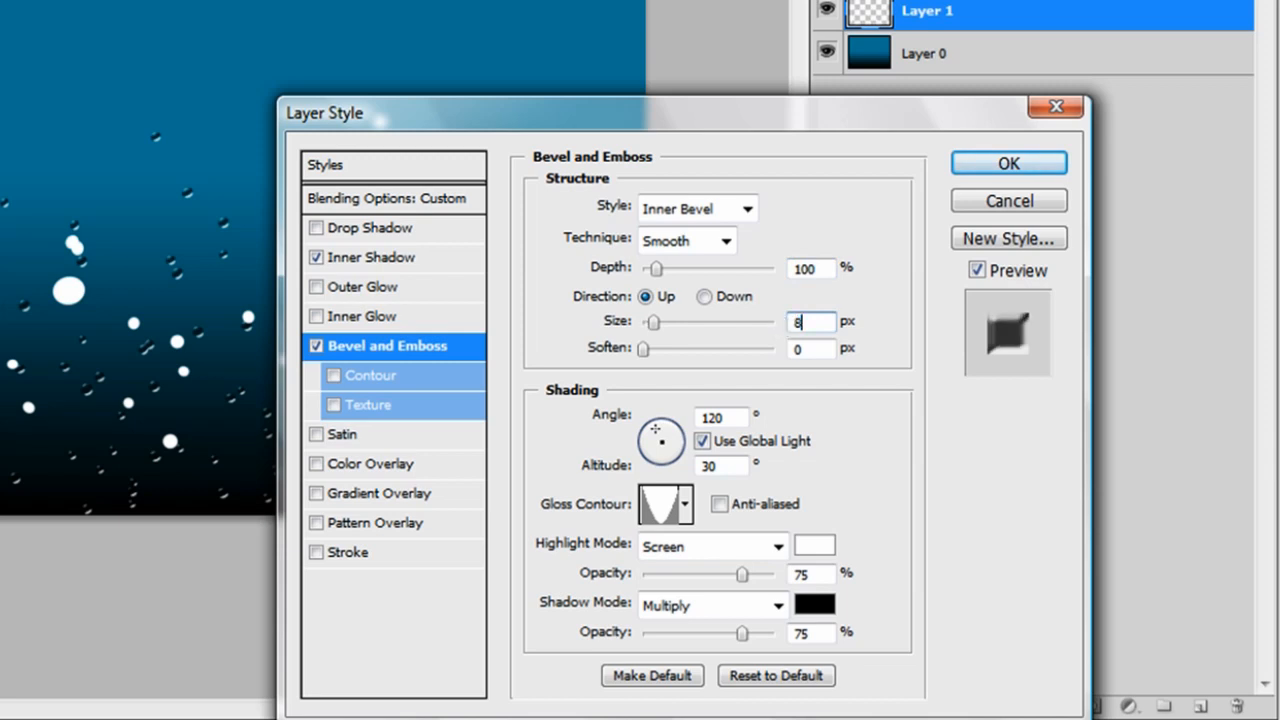
Step: Set the bevel shading to angle 95°, altitude 37°, highlight opacity 57% and shadow opacity 0%, and apply the style
click(736, 420)
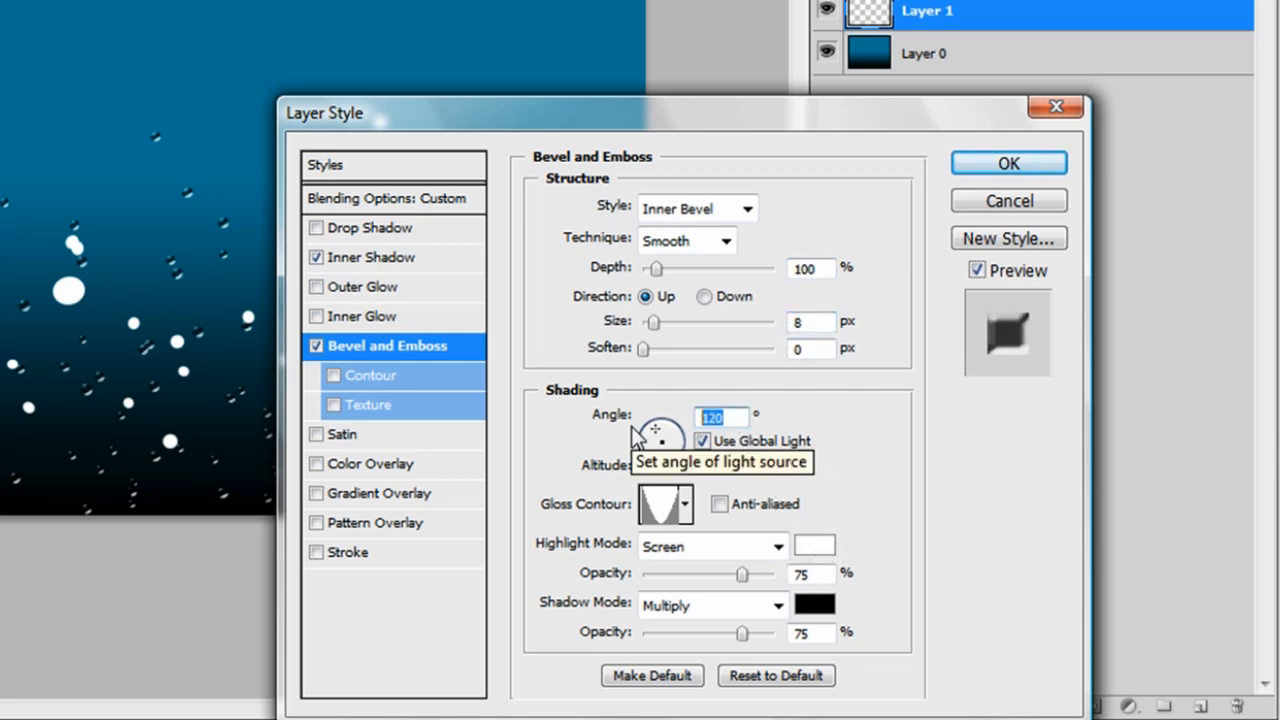
text(95)
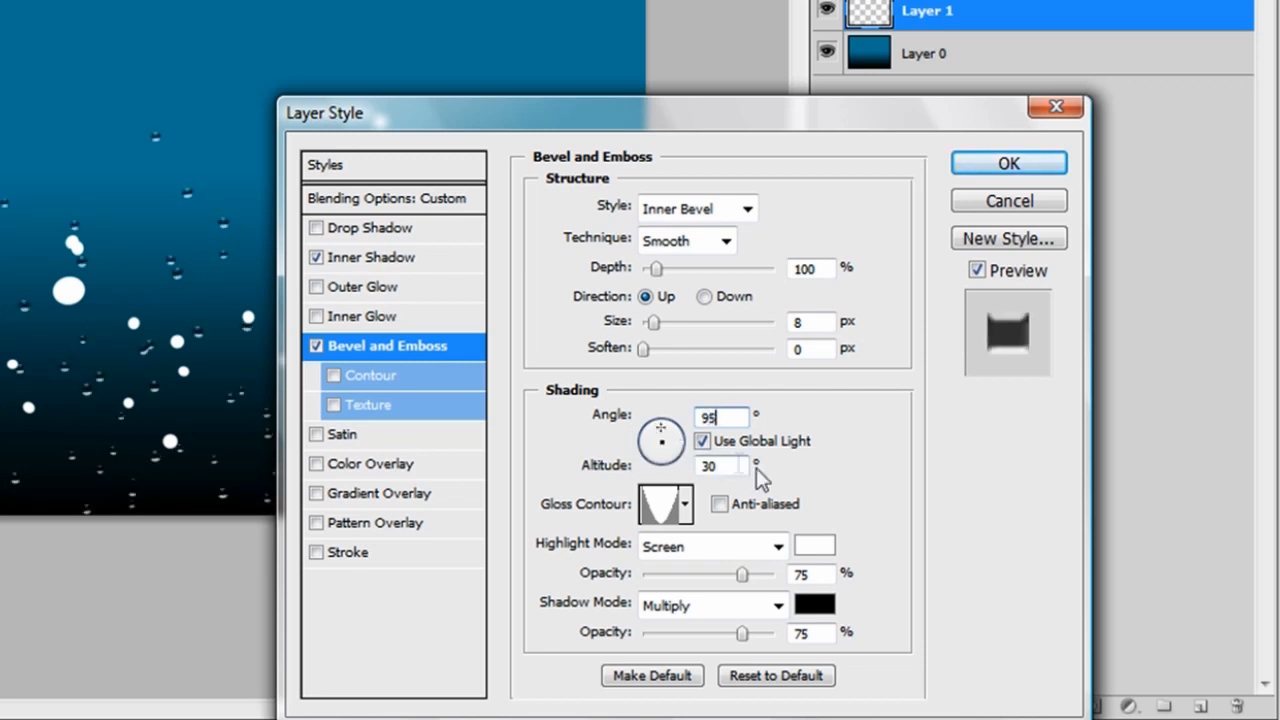
key(Tab)
text(3)
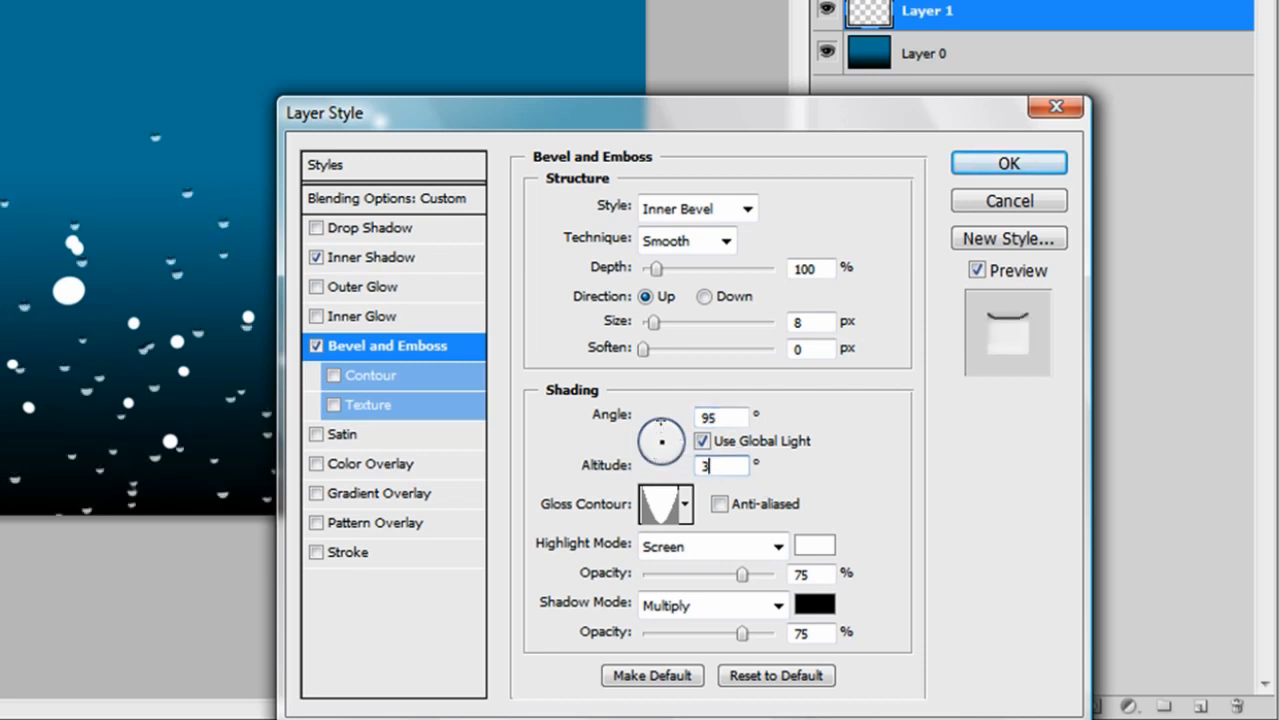
text(7)
click(815, 575)
text(57)
click(811, 634)
drag(741, 634, 600, 645)
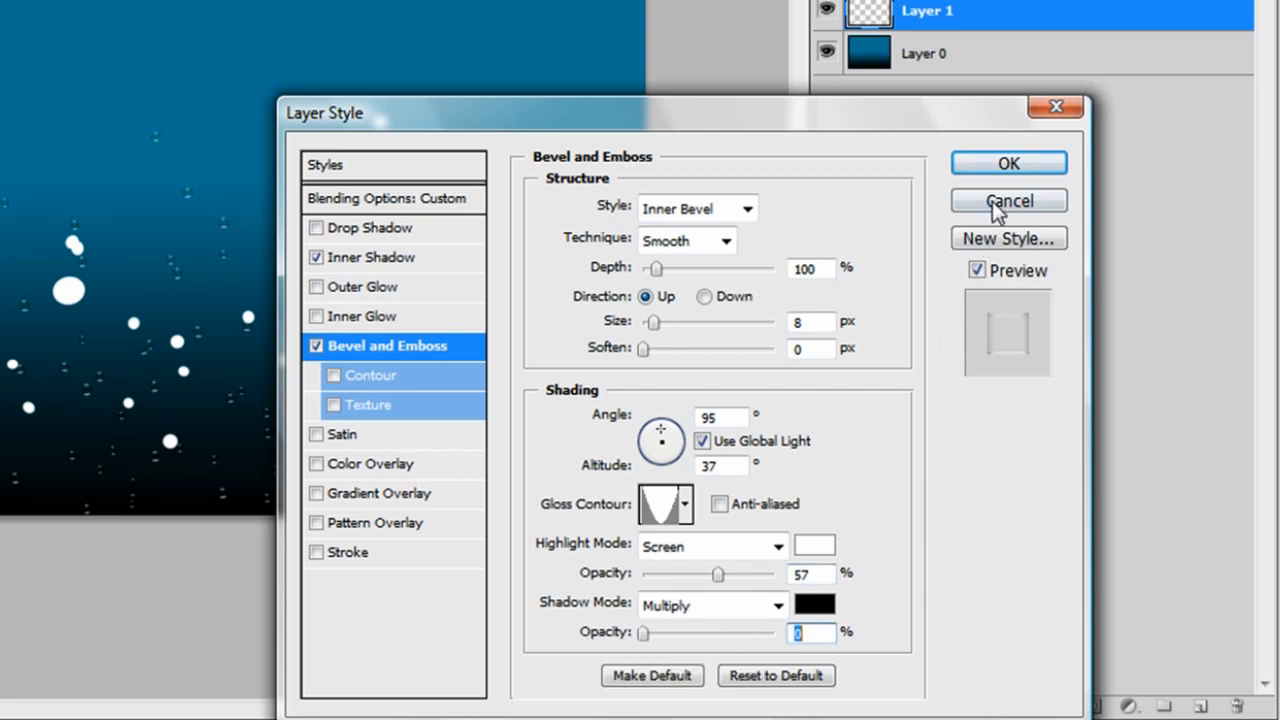
click(1010, 165)
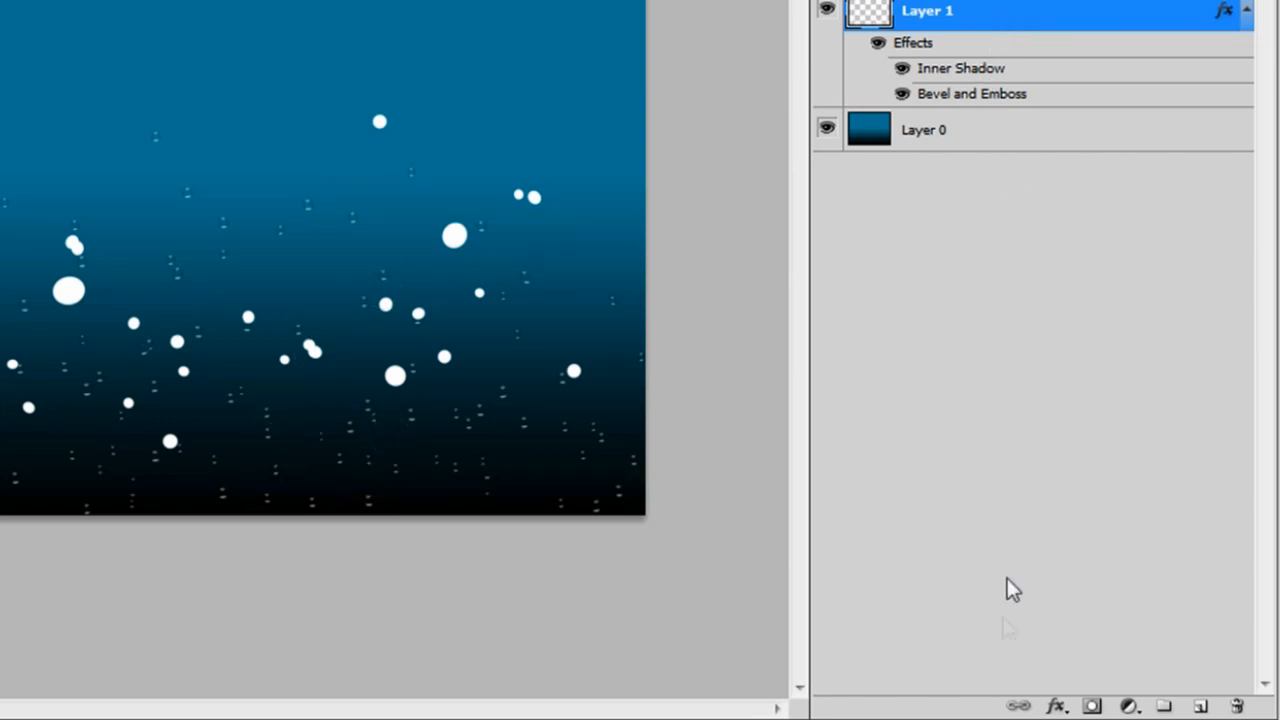
Step: Add a Gradient Overlay to Layer 1 using the last transparent-stripes preset, with angle 0°, scale 136% and opacity 8%
click(1056, 706)
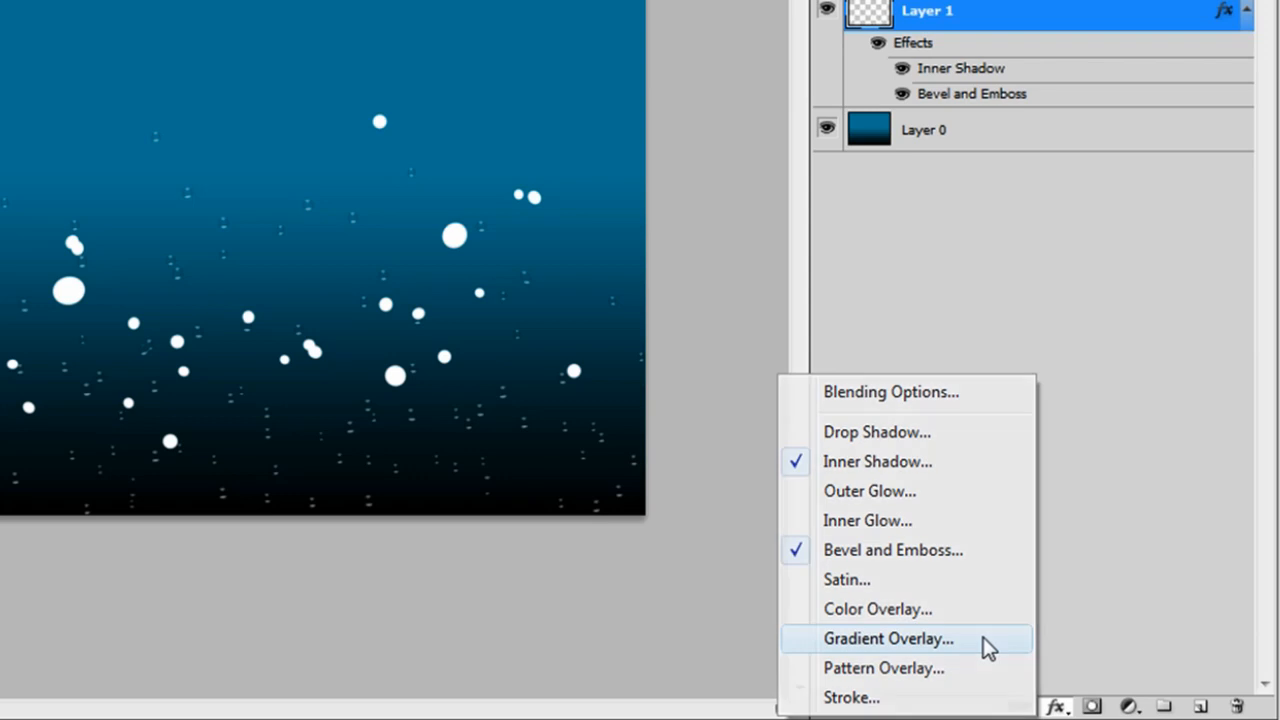
click(983, 637)
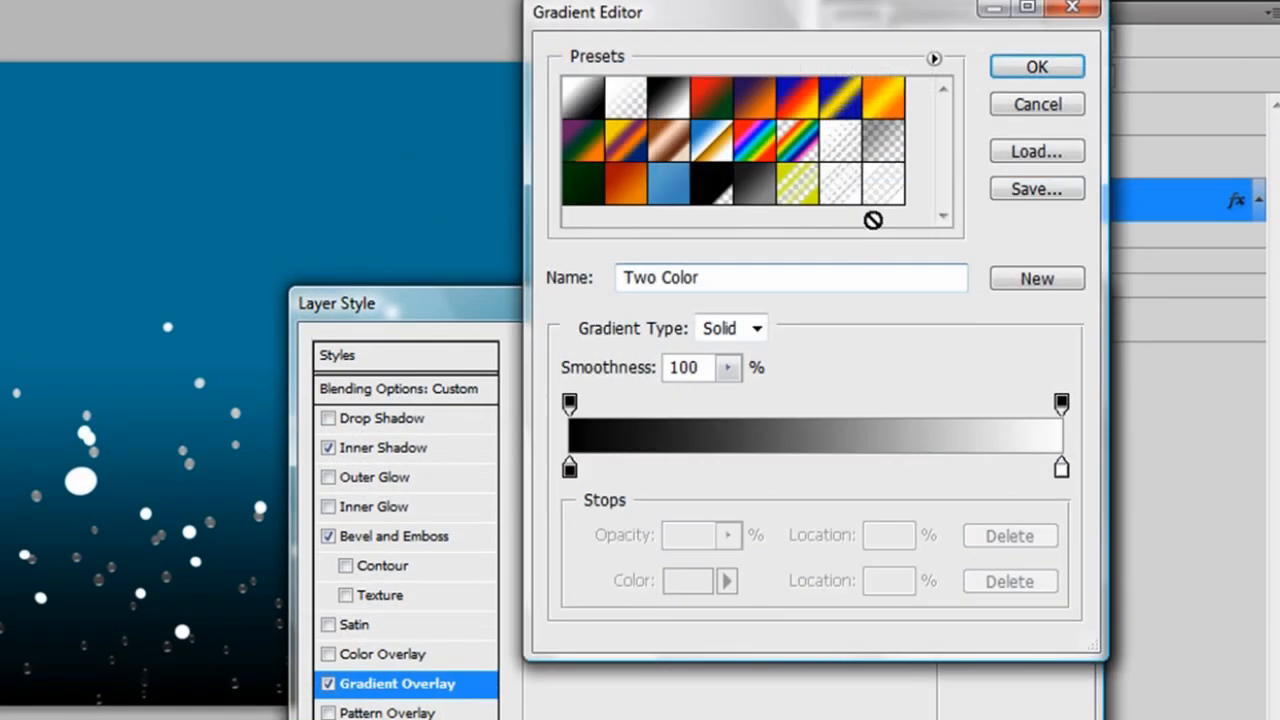
click(880, 190)
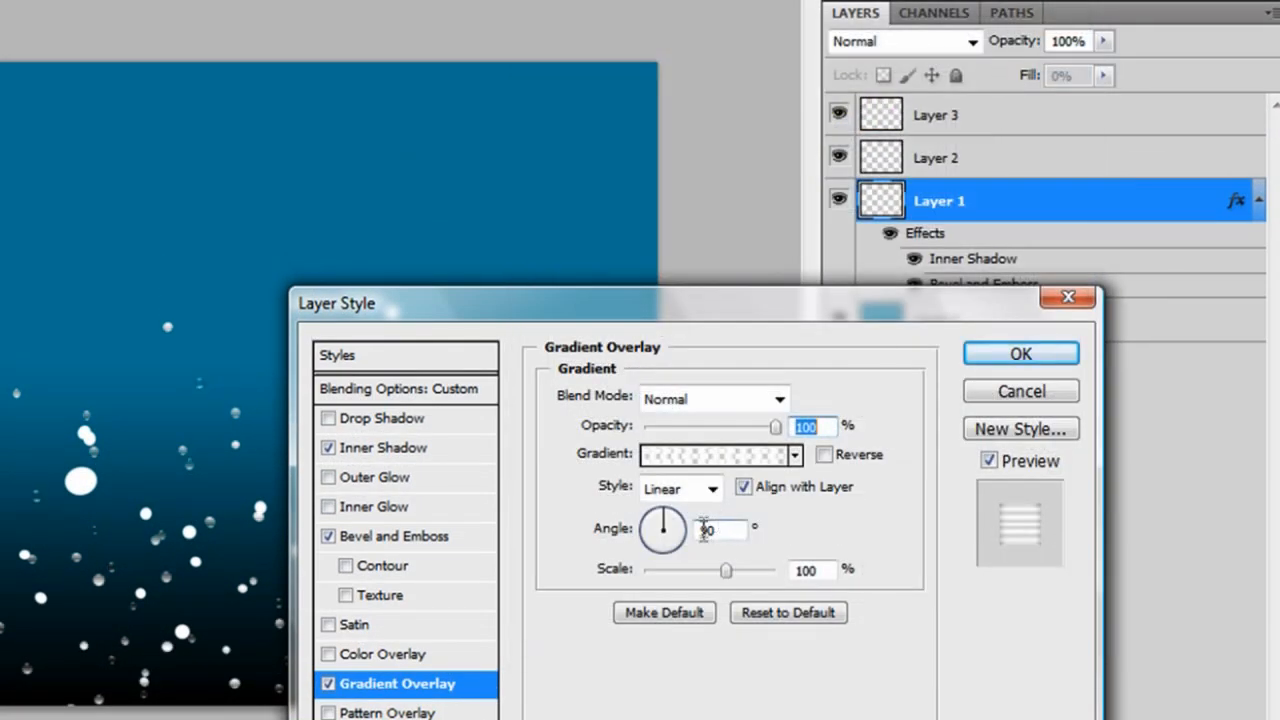
click(706, 529)
text(0)
click(758, 570)
drag(754, 574, 764, 572)
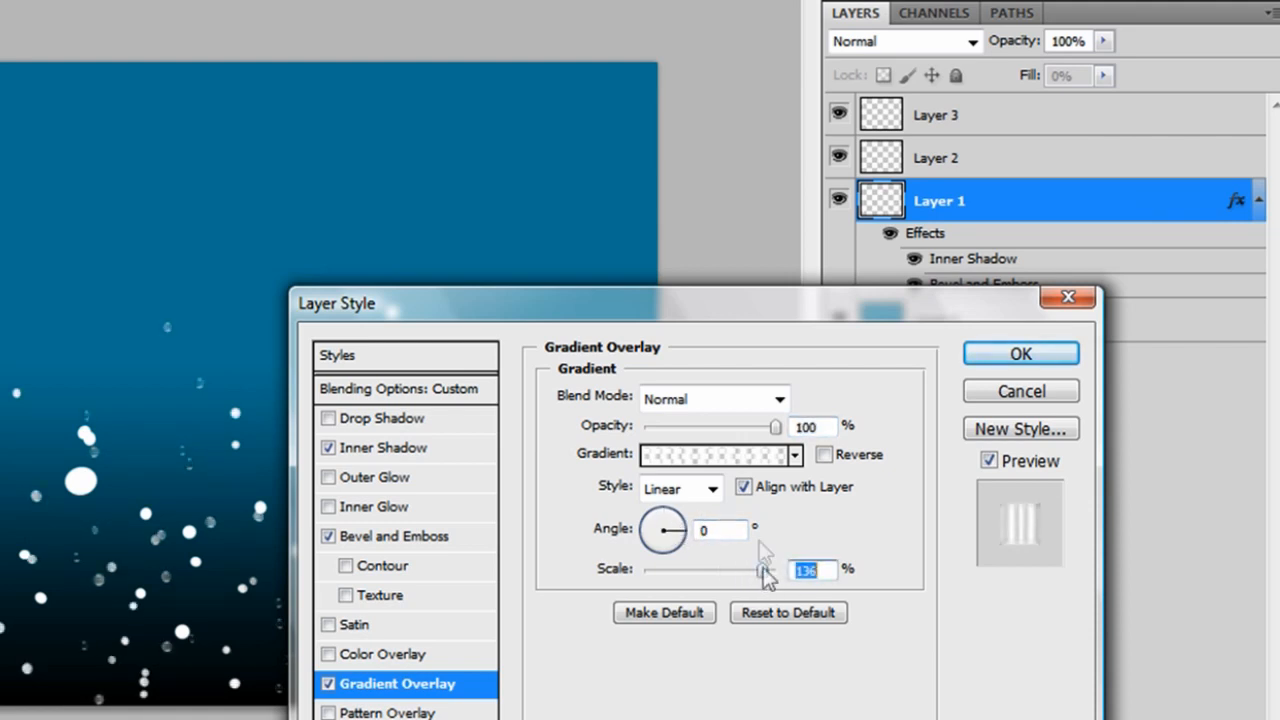
drag(720, 432, 657, 429)
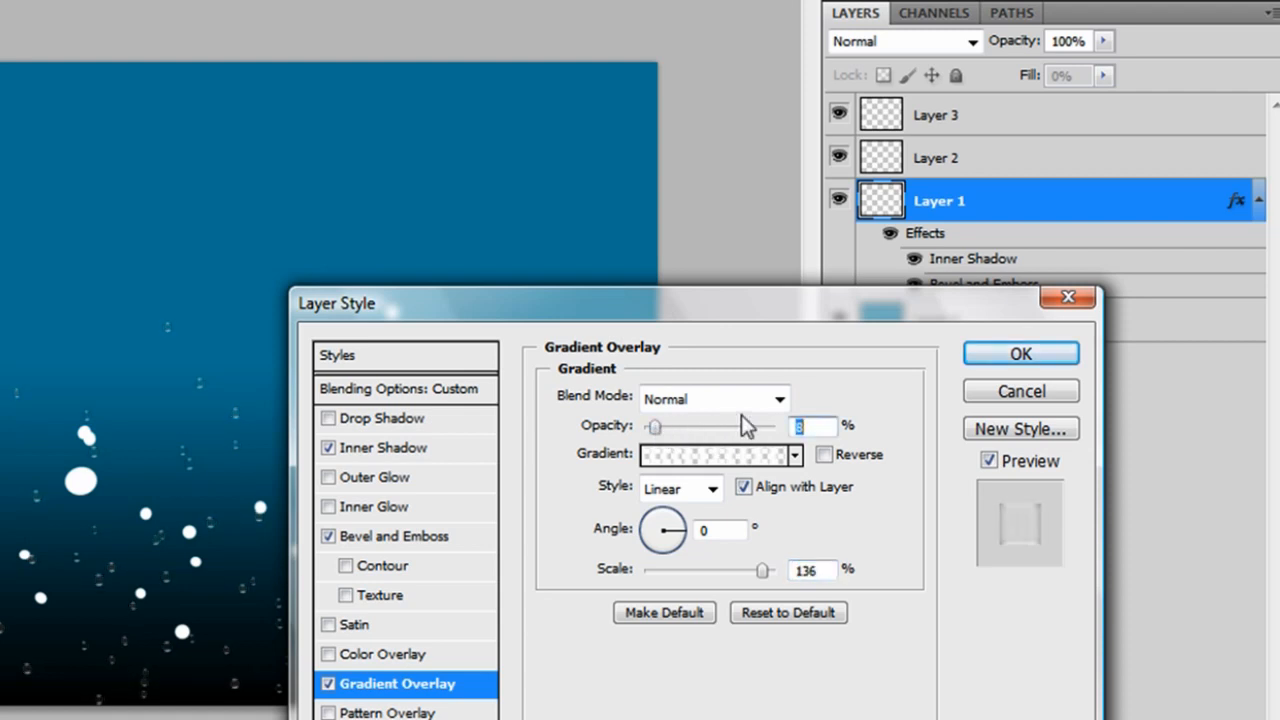
click(993, 350)
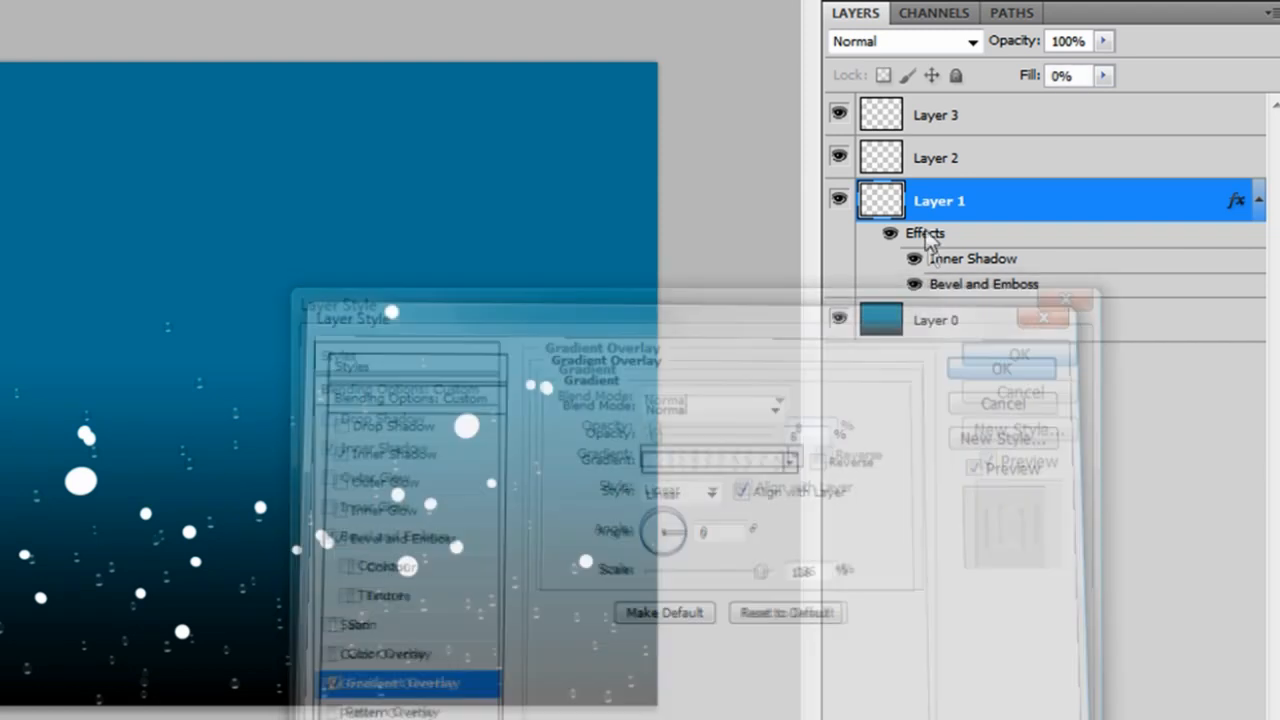
Step: Copy Layer 1's layer style and paste it onto Layer 2 and Layer 3 together
right_click(937, 210)
click(1025, 684)
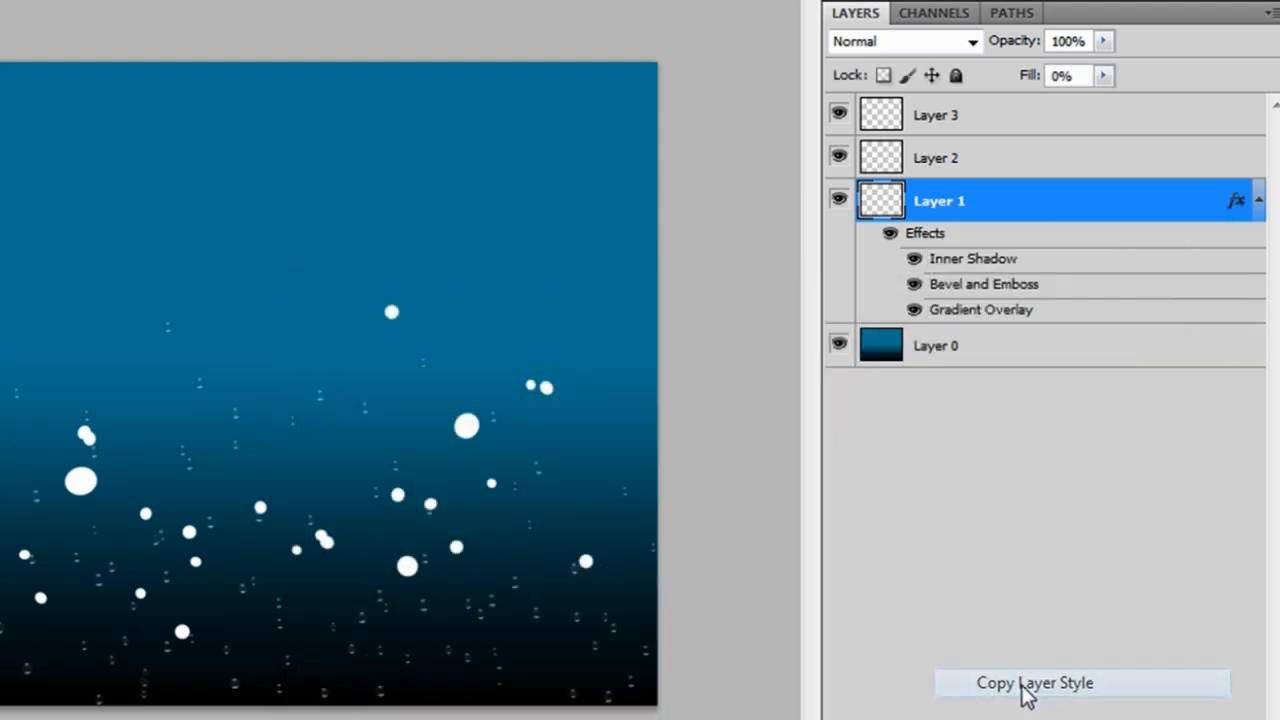
click(968, 165)
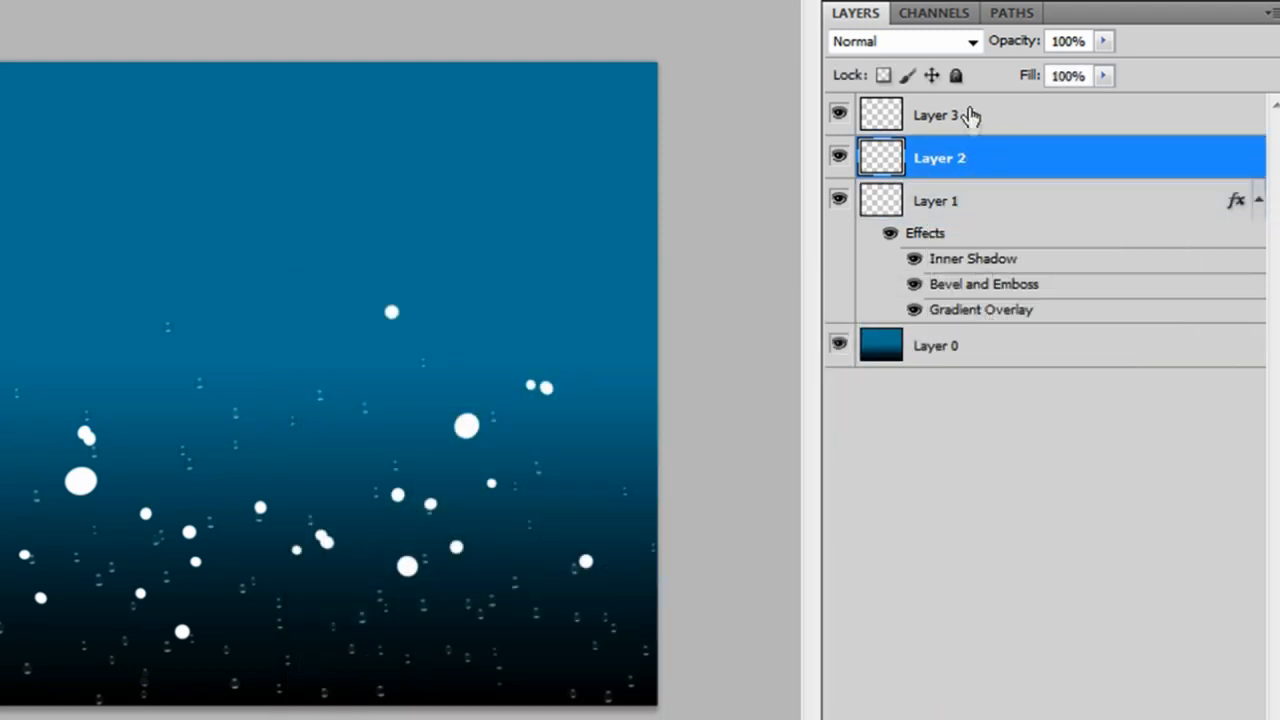
shift+click(968, 118)
right_click(967, 120)
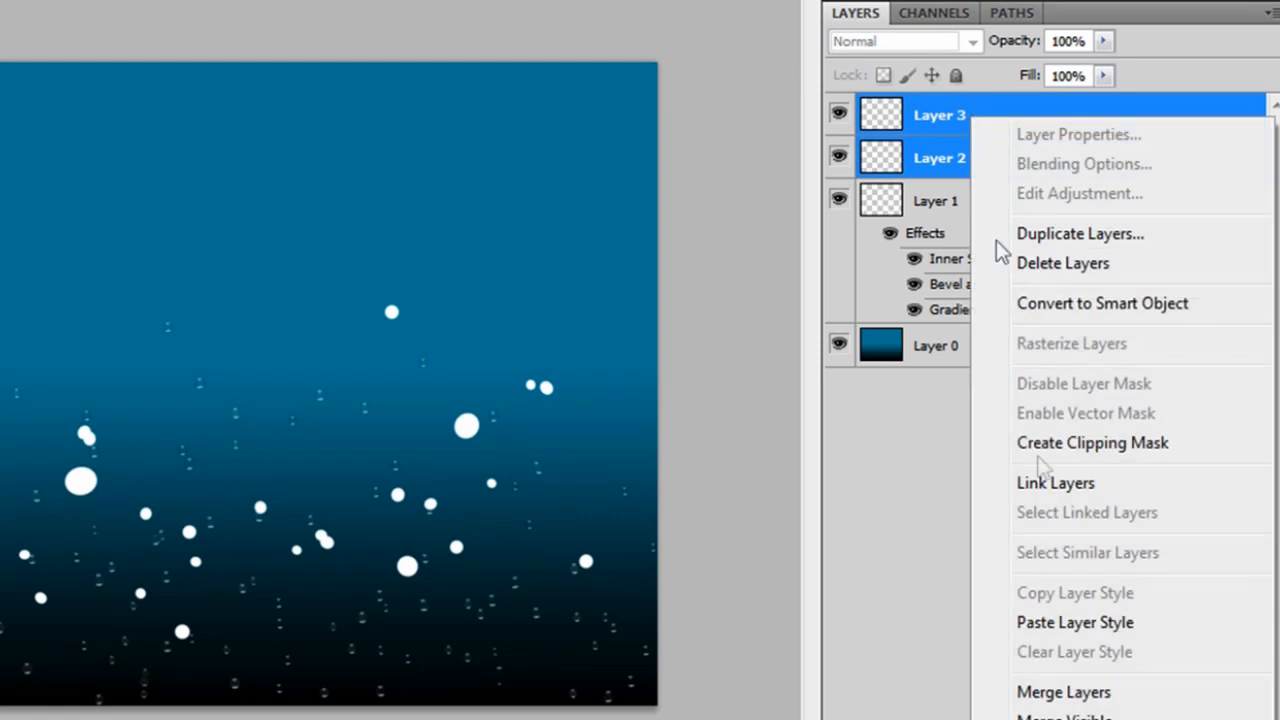
click(1062, 622)
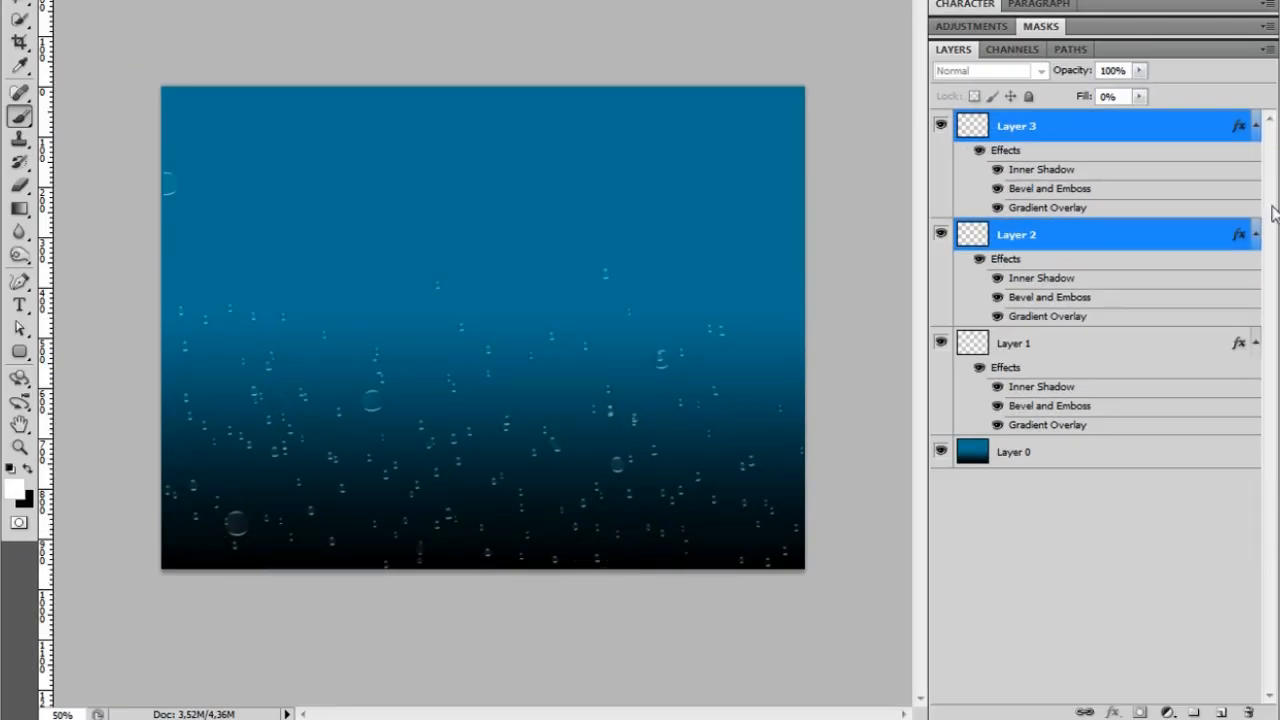
Step: Collapse the effects lists of Layer 1, Layer 2 and Layer 3
click(1257, 236)
click(1256, 127)
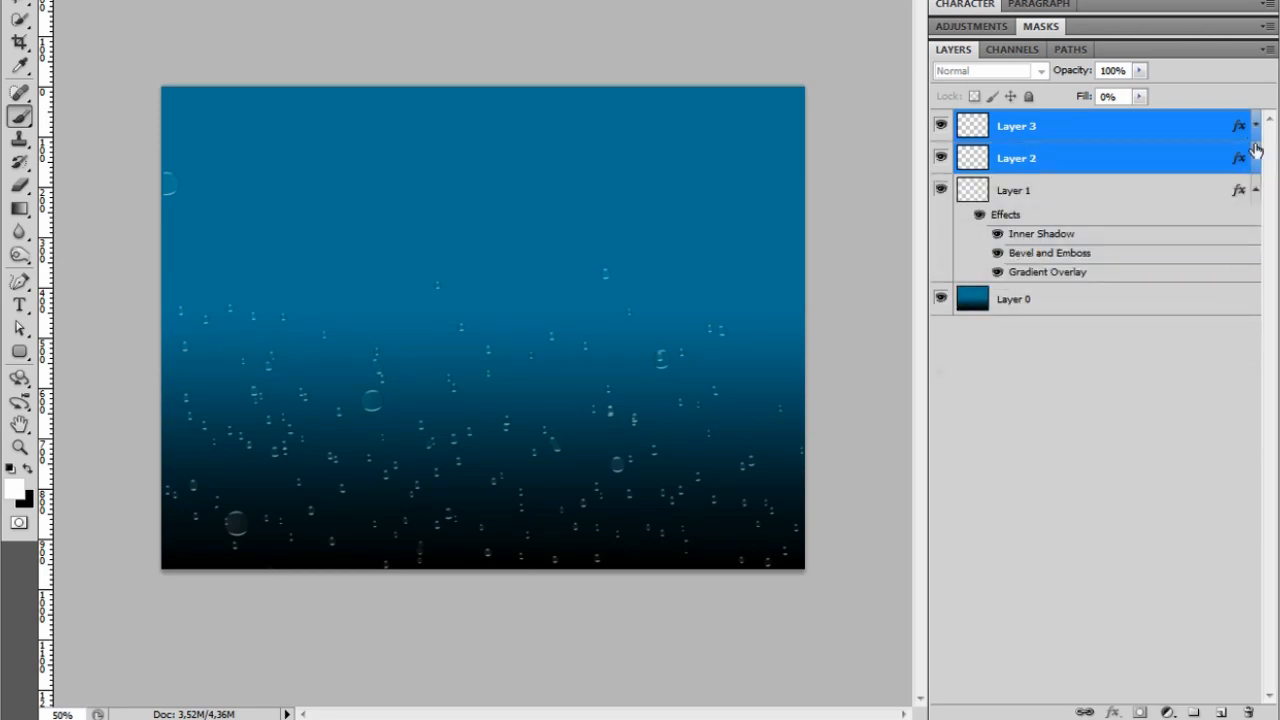
click(1256, 192)
Step: Adjust the opacity of Layer 1 and Layer 2
click(1174, 191)
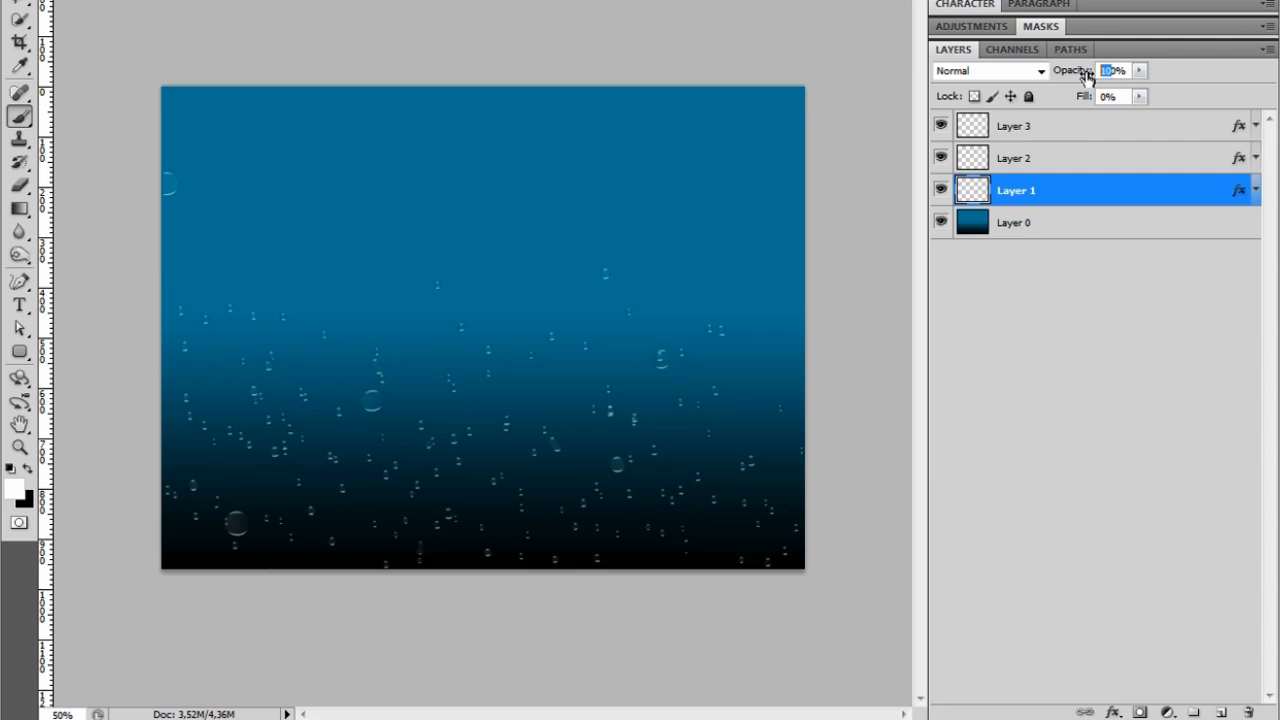
click(1115, 156)
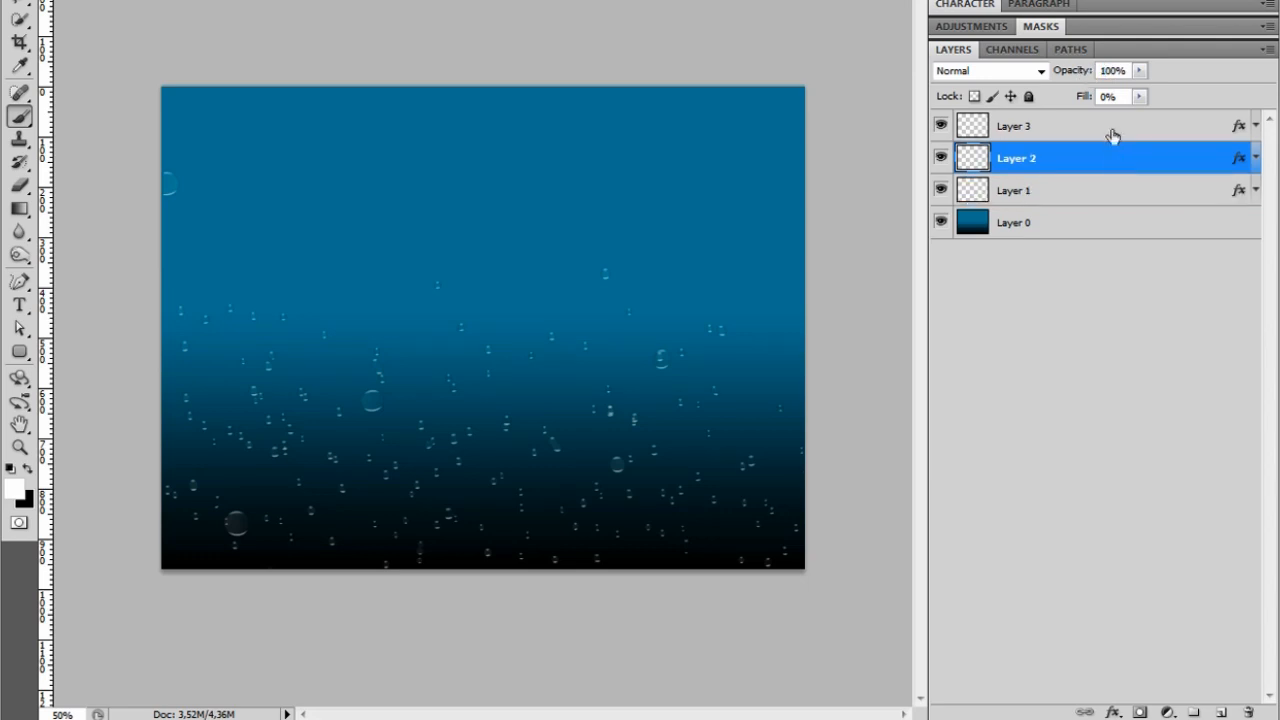
text(9)
Step: Add the white title text "ADOBE GR12" in Berlin Sans FB Bold 72 pt on a new layer above Layer 3
click(1050, 130)
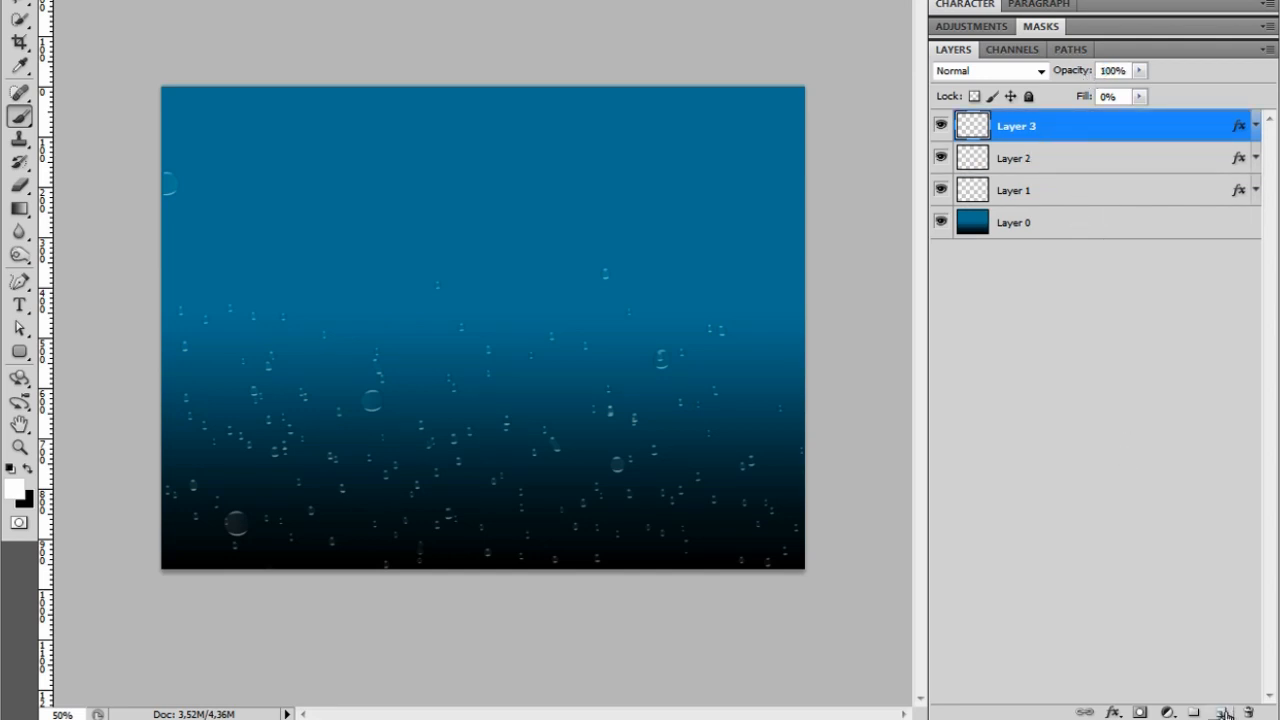
click(1223, 712)
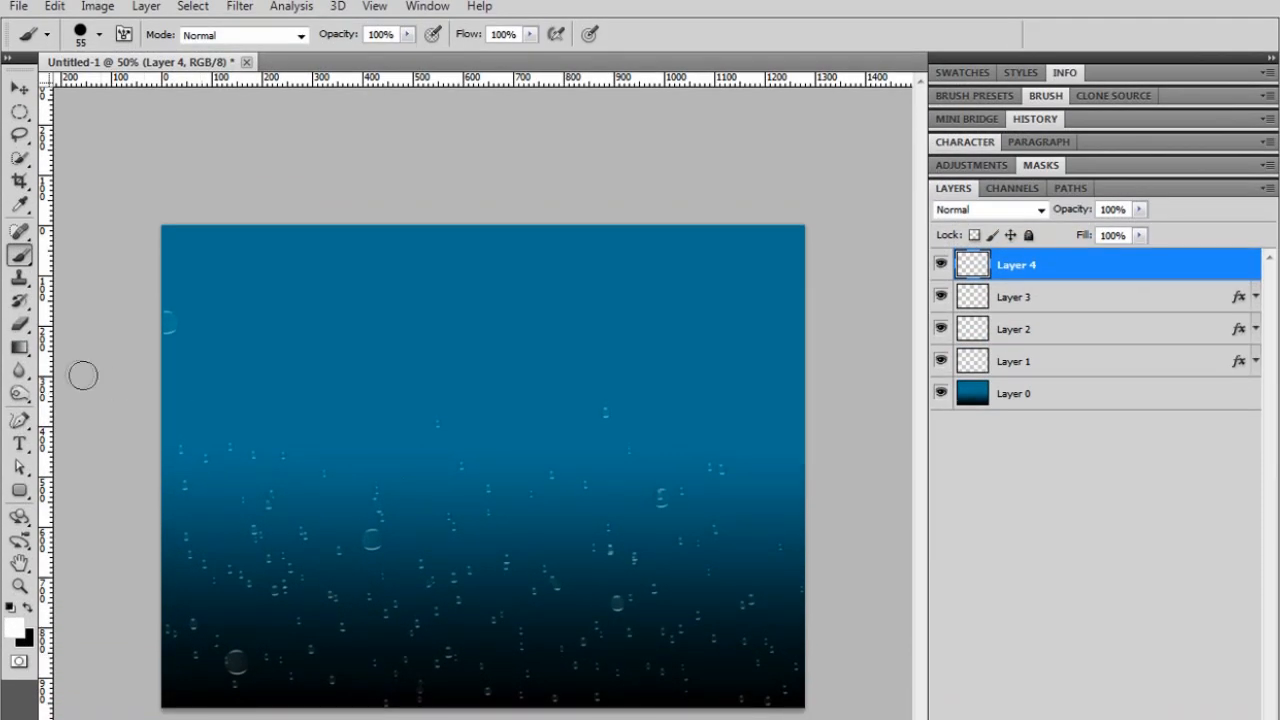
click(20, 445)
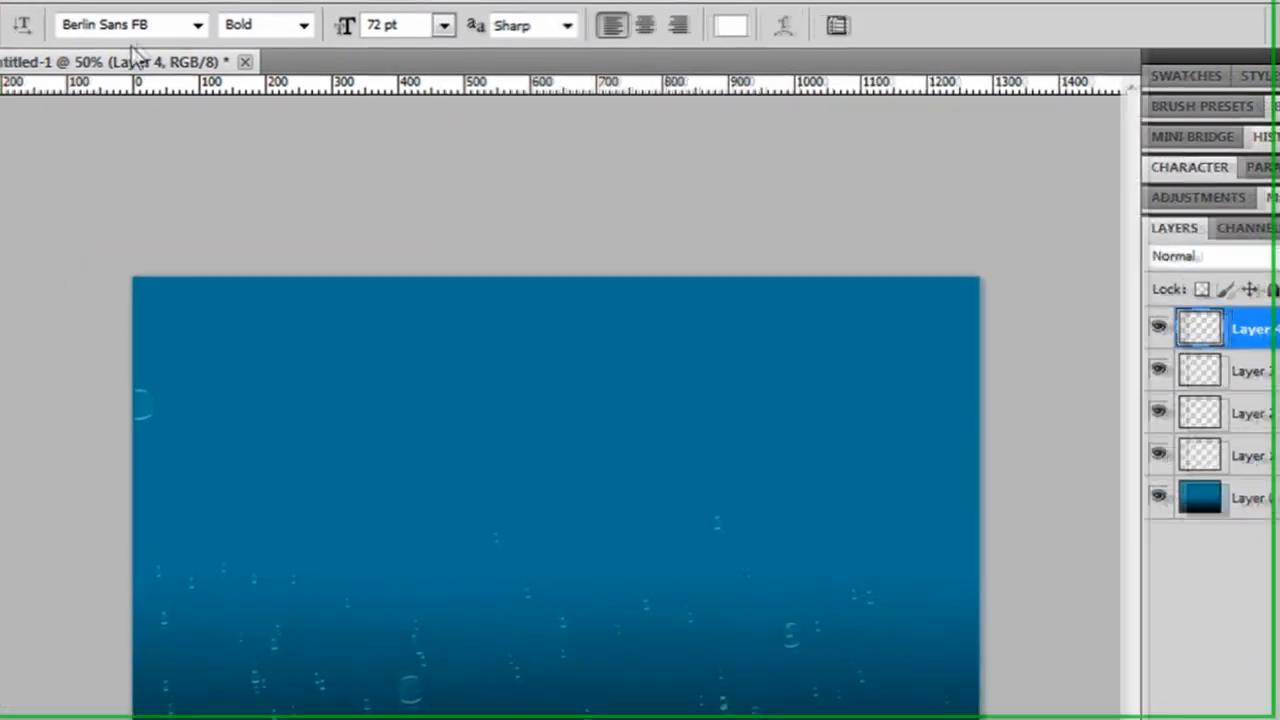
click(265, 592)
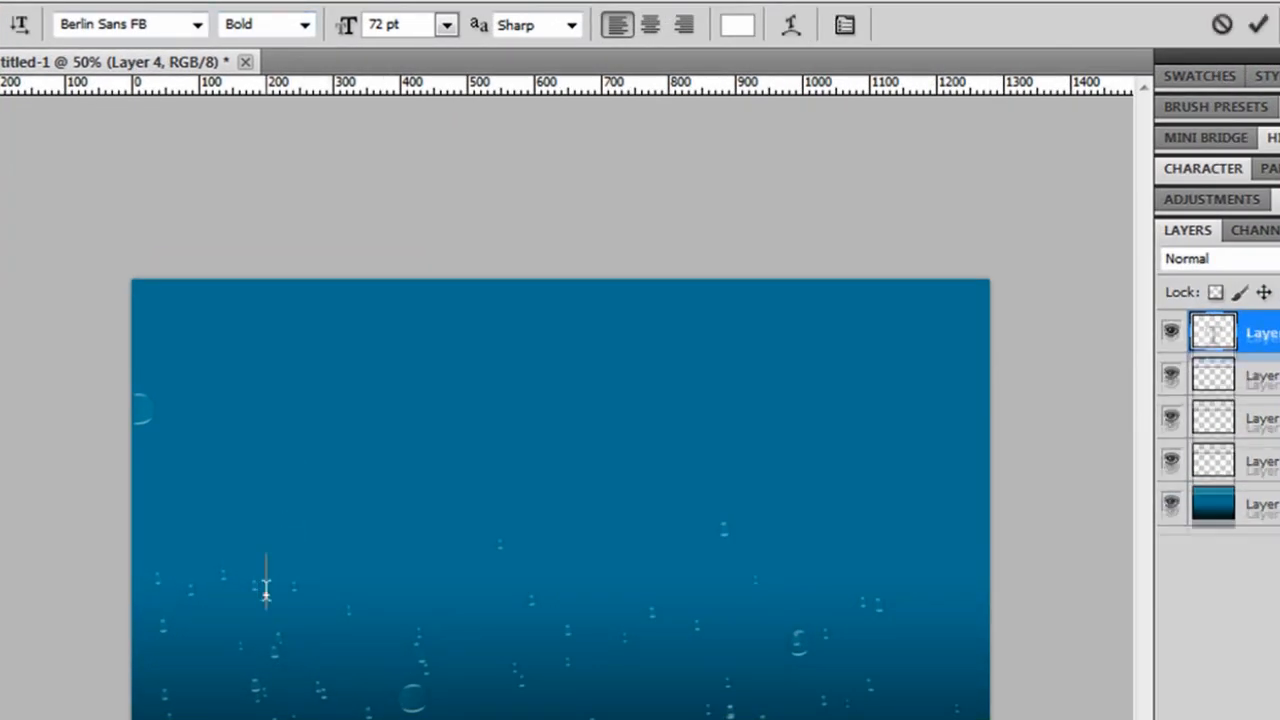
text(ADOBE)
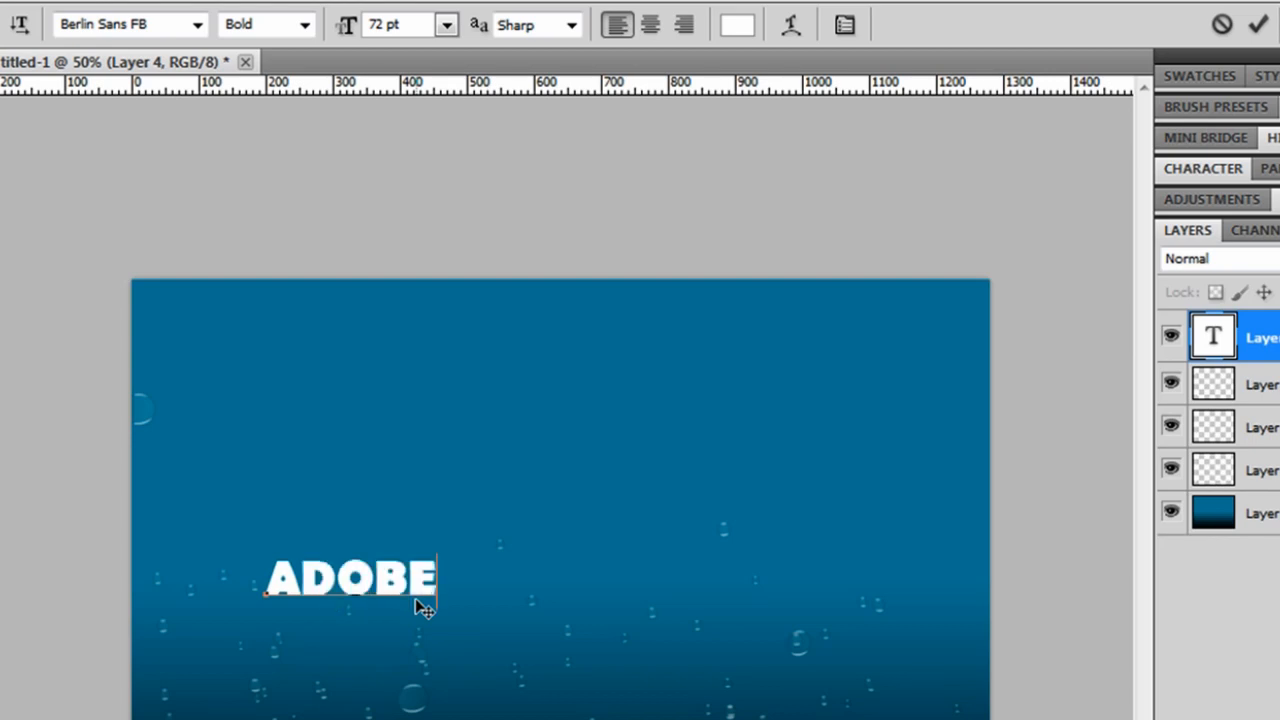
text( GR12)
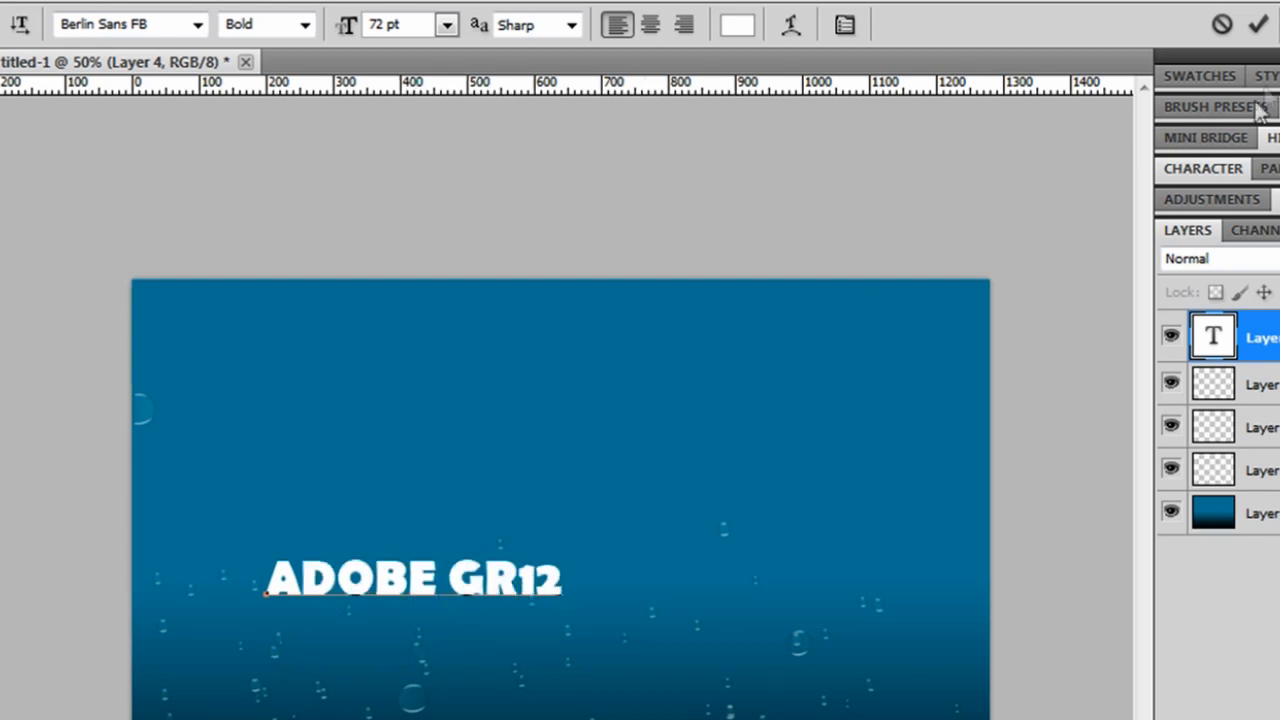
click(1257, 24)
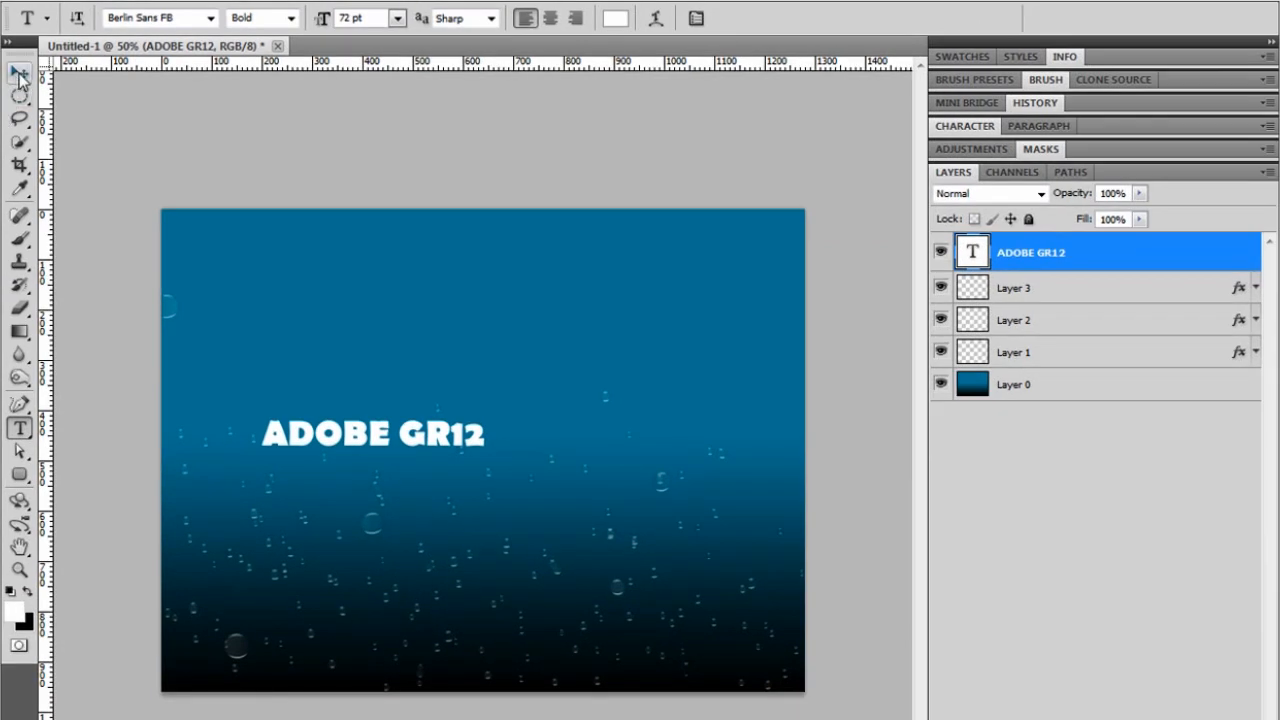
Step: Scale the title text proportionally to about 239% and centre it on the canvas across the gradient
click(19, 73)
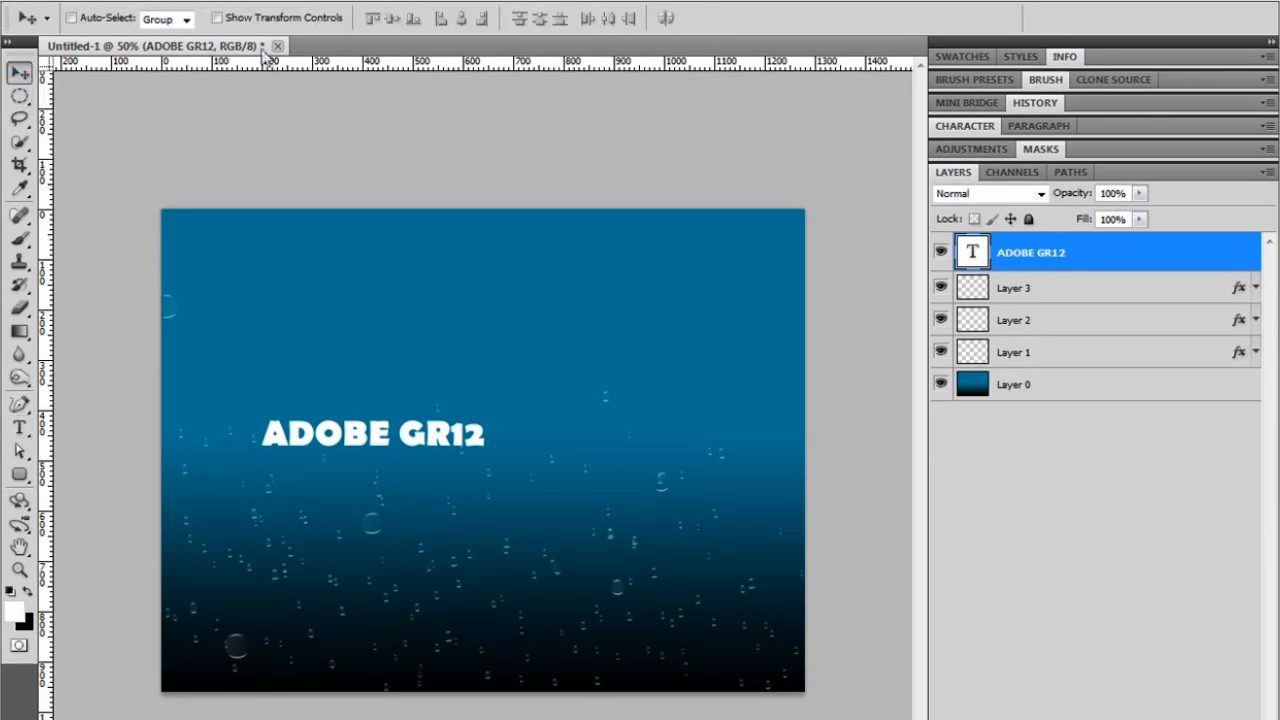
click(249, 18)
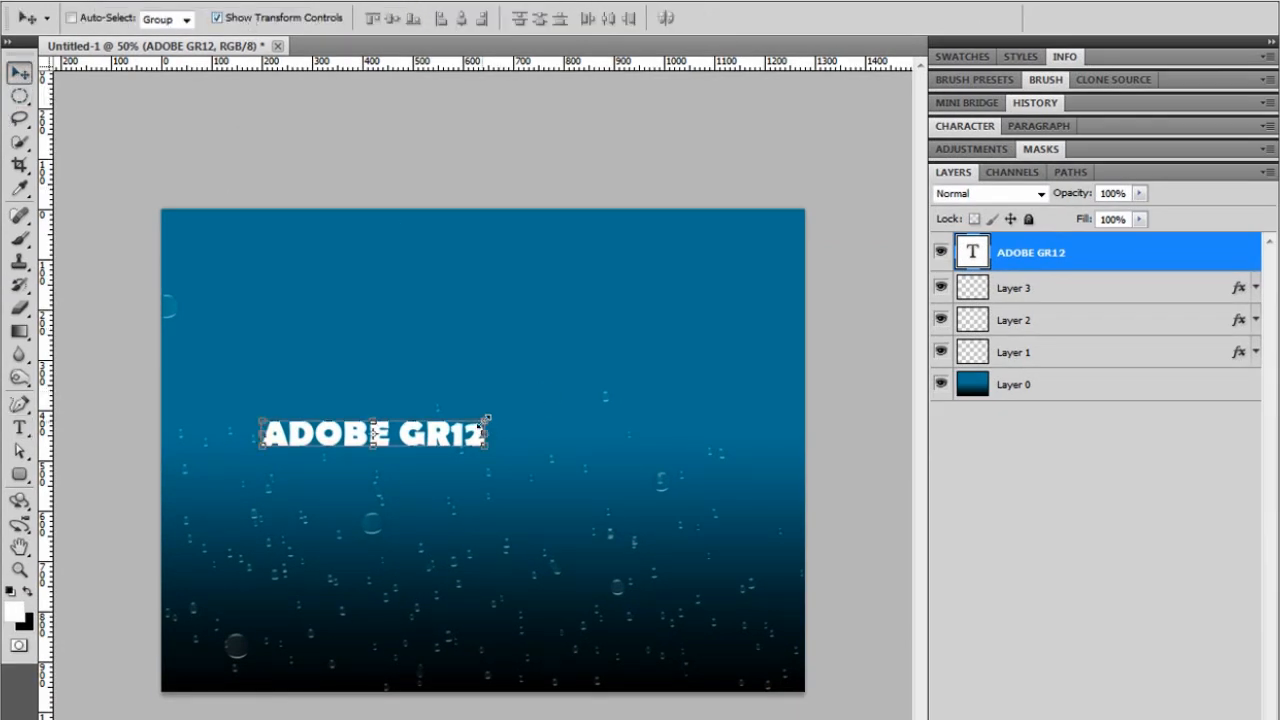
drag(486, 420, 738, 311)
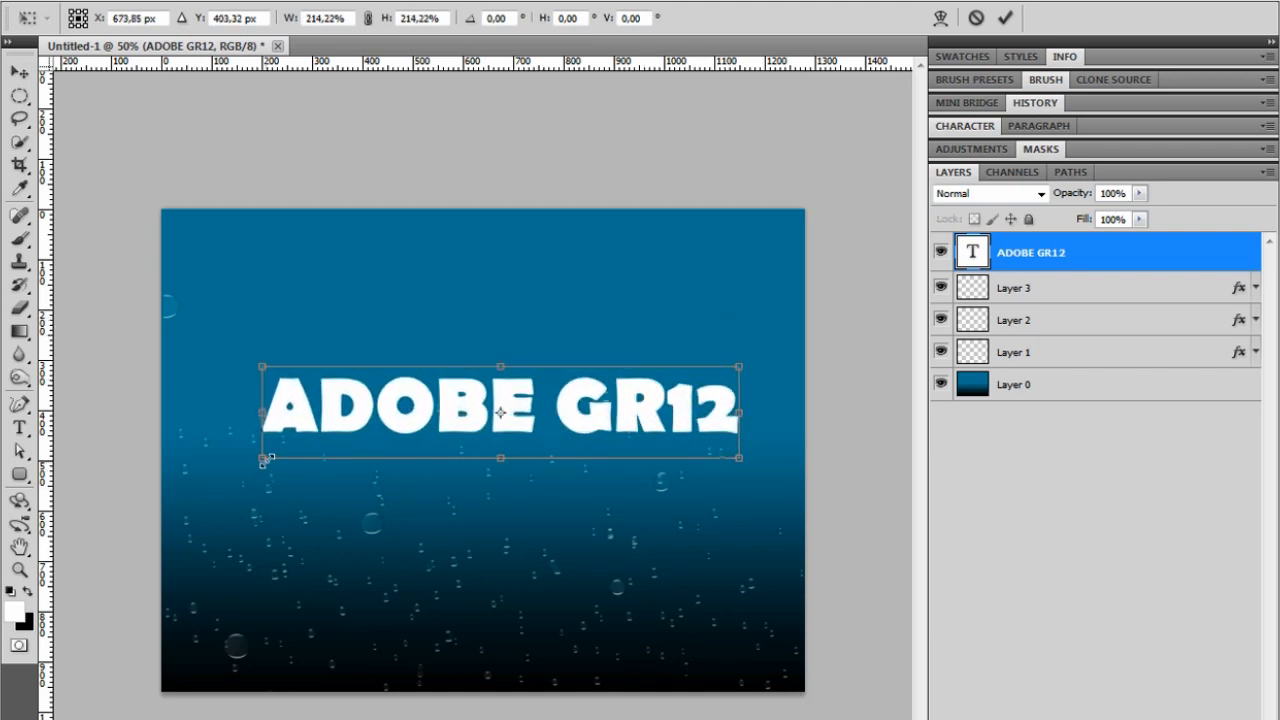
drag(243, 463, 207, 467)
drag(548, 412, 618, 421)
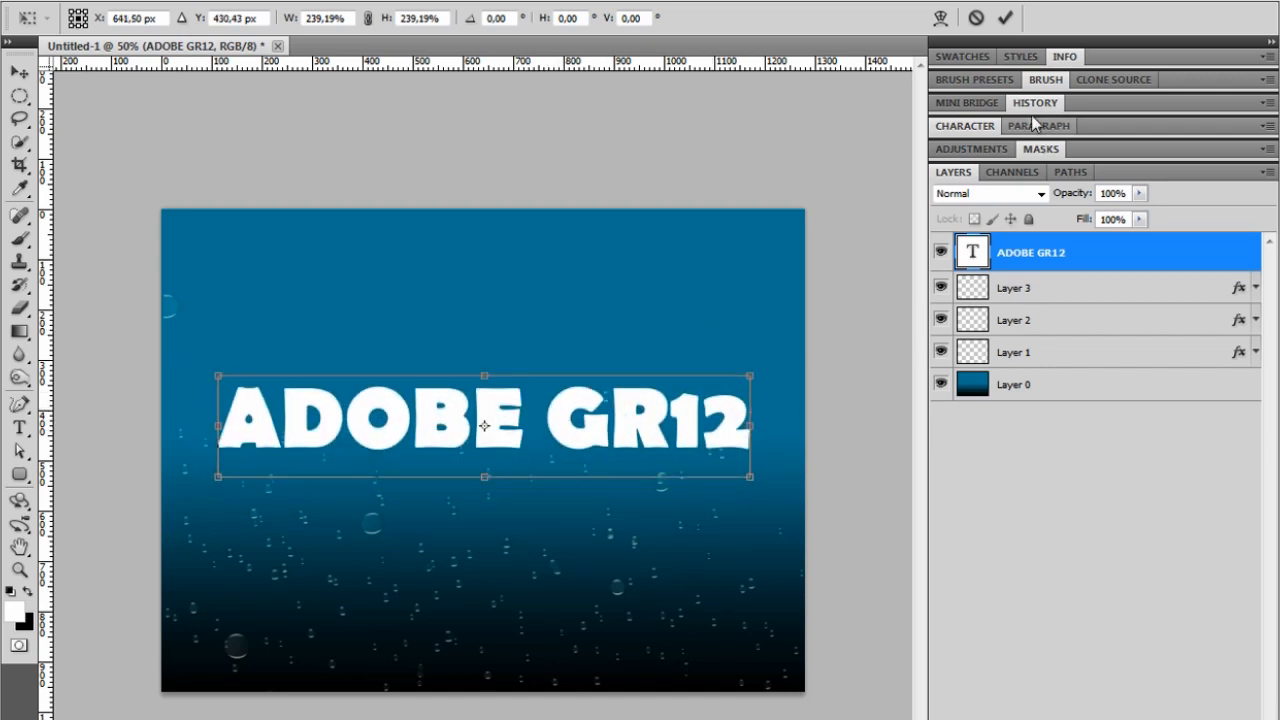
click(1004, 18)
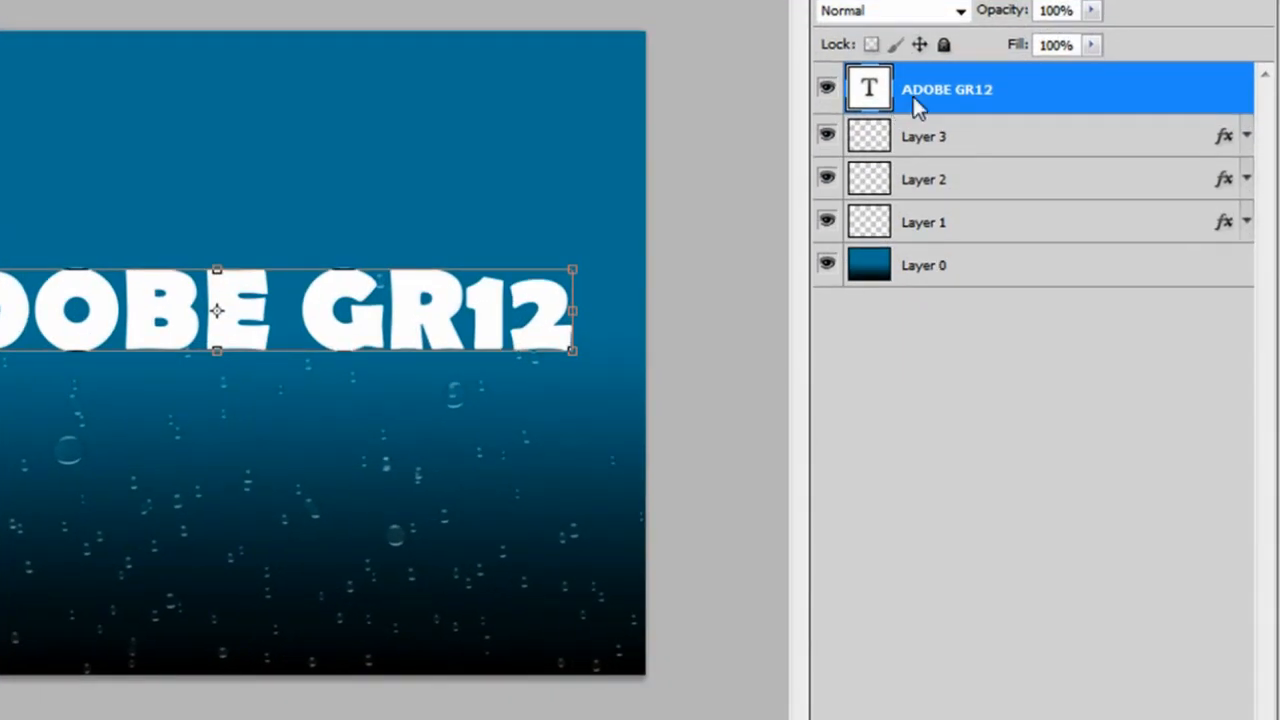
Step: Rasterize the ADOBE GR12 text layer and duplicate it as "ADOBE GR12 copy"
right_click(913, 96)
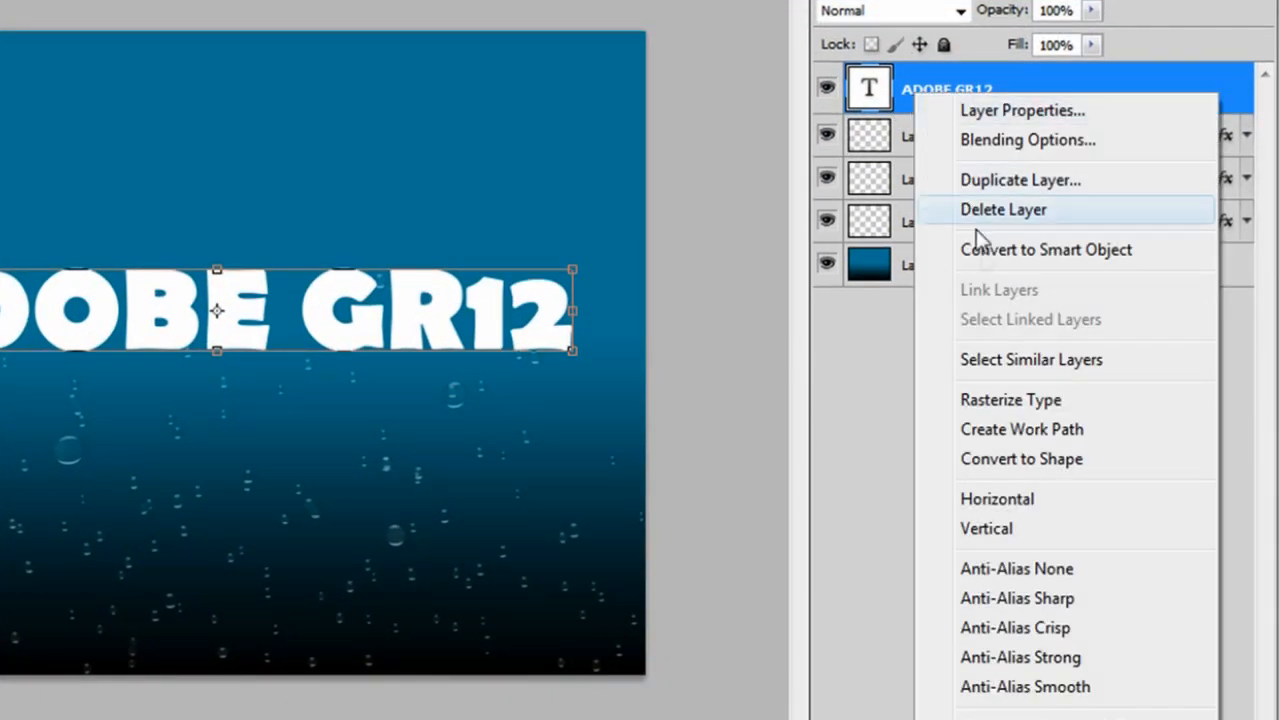
click(988, 402)
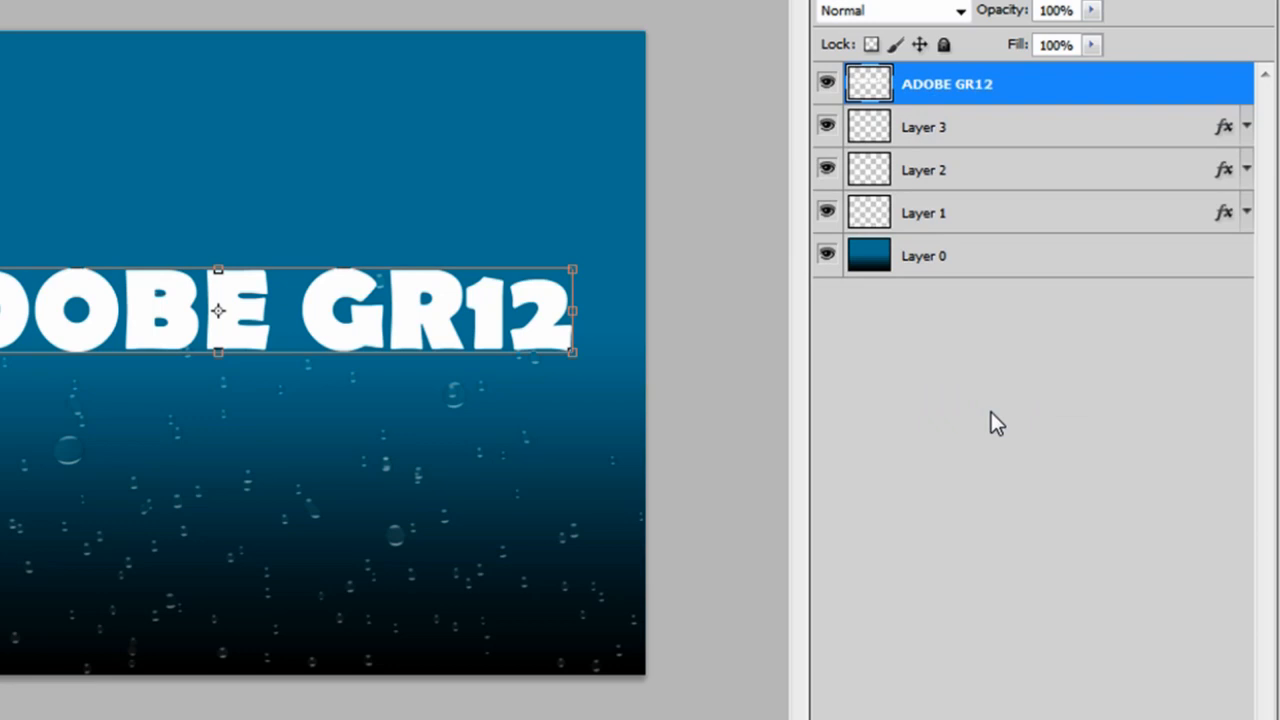
right_click(930, 96)
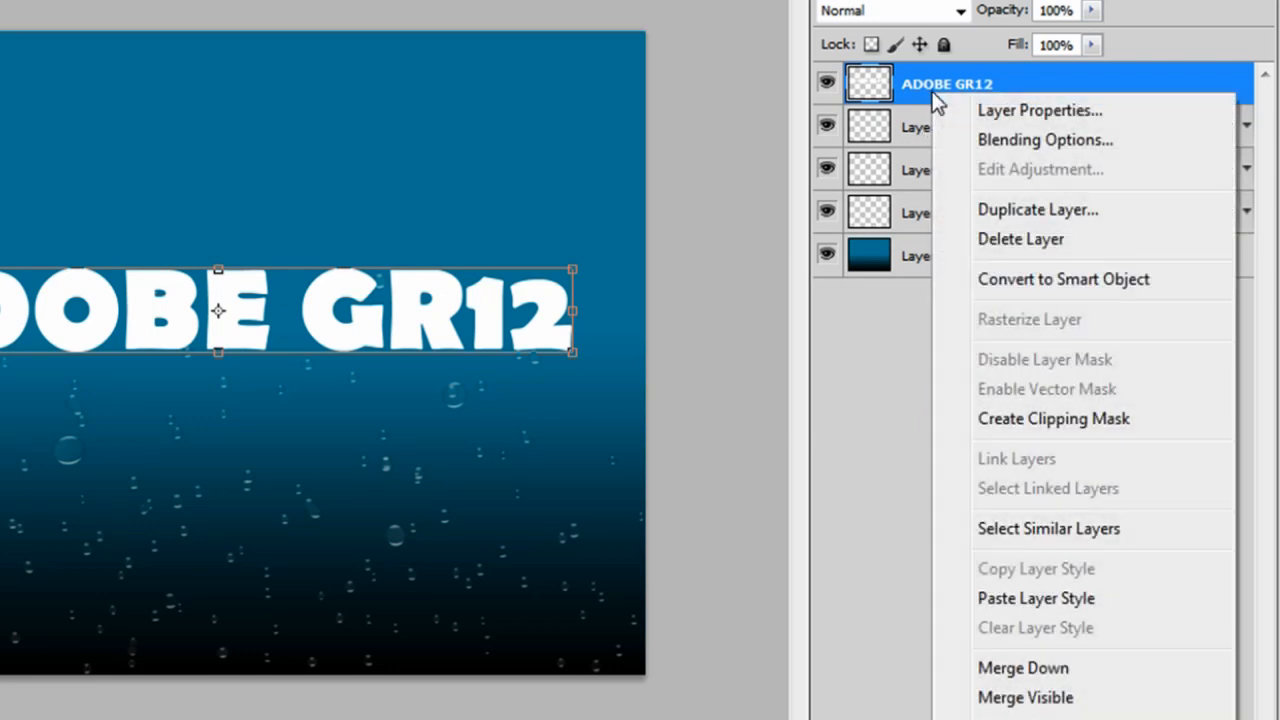
click(995, 209)
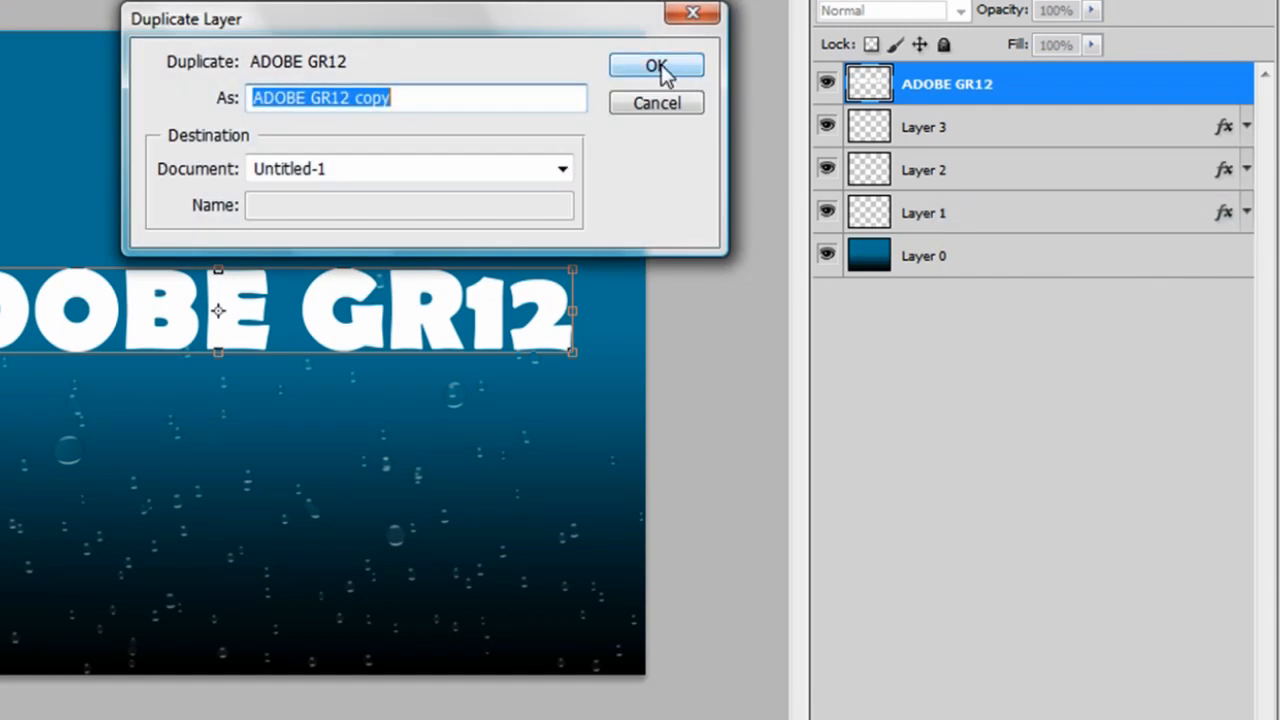
click(657, 67)
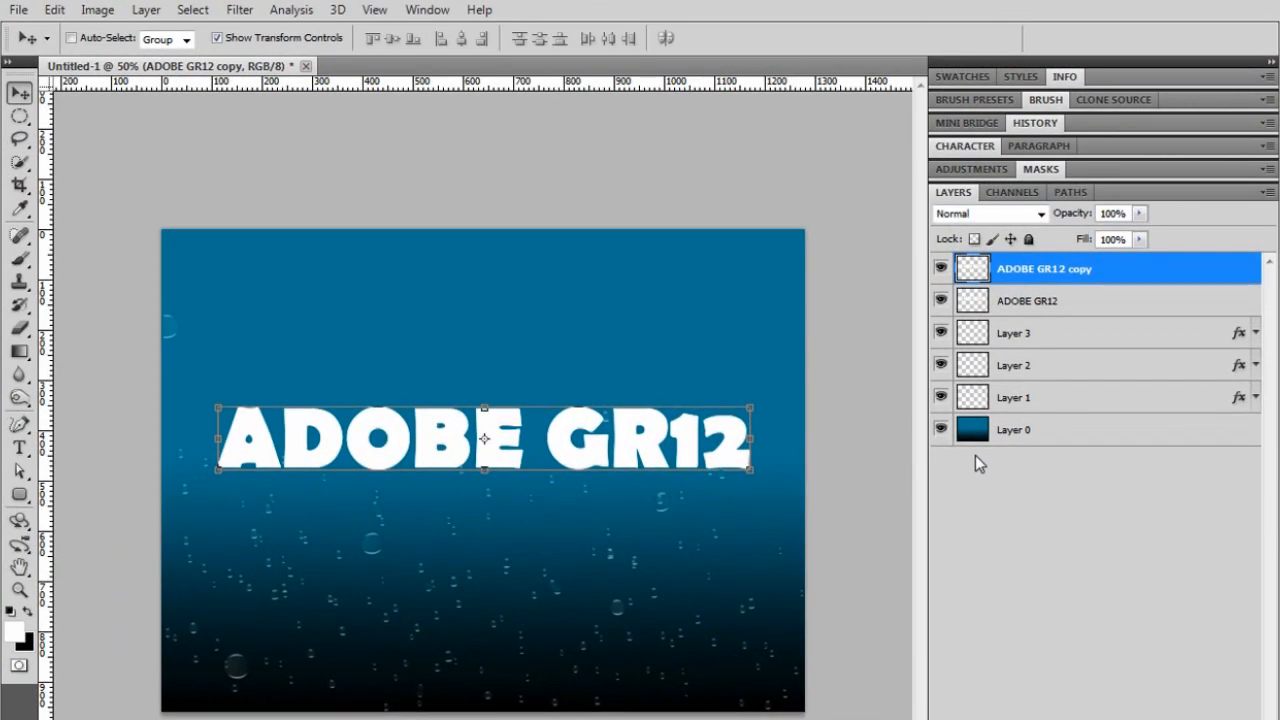
Step: Apply the Ripple distortion filter to the original ADOBE GR12 layer with amount 206% and size Medium
click(1008, 304)
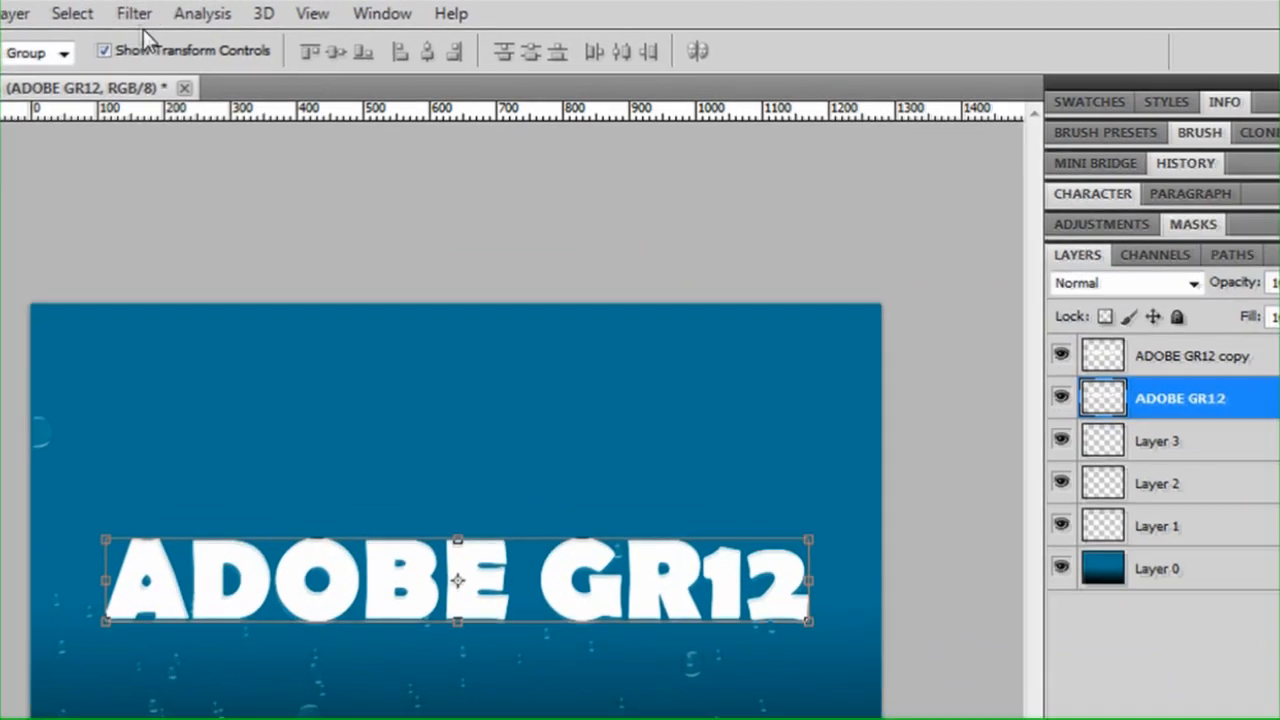
click(240, 9)
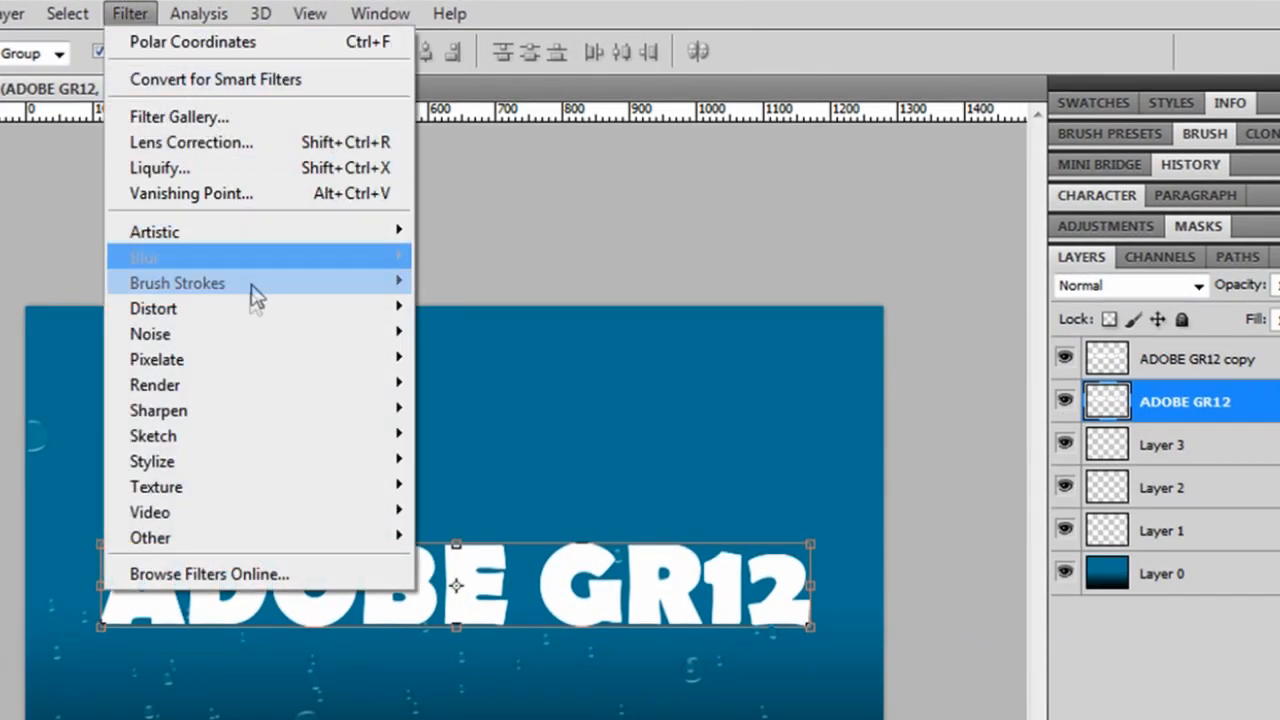
mouse_move(283, 312)
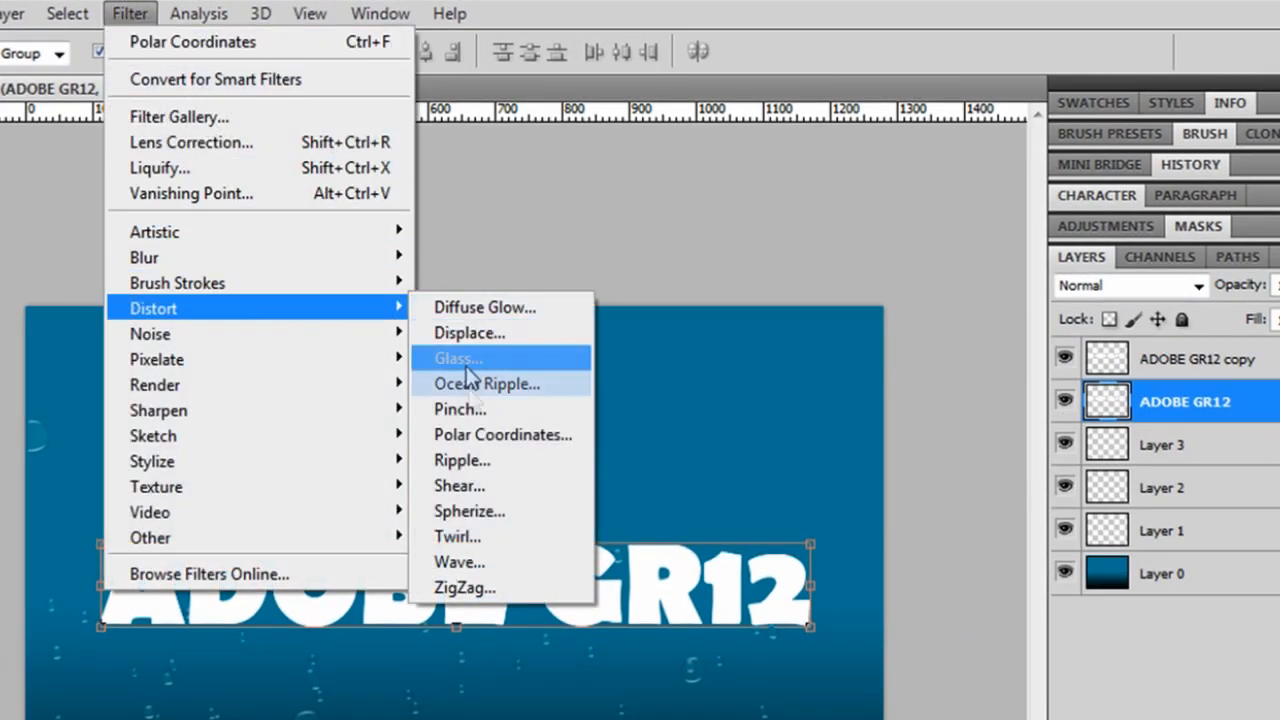
click(472, 460)
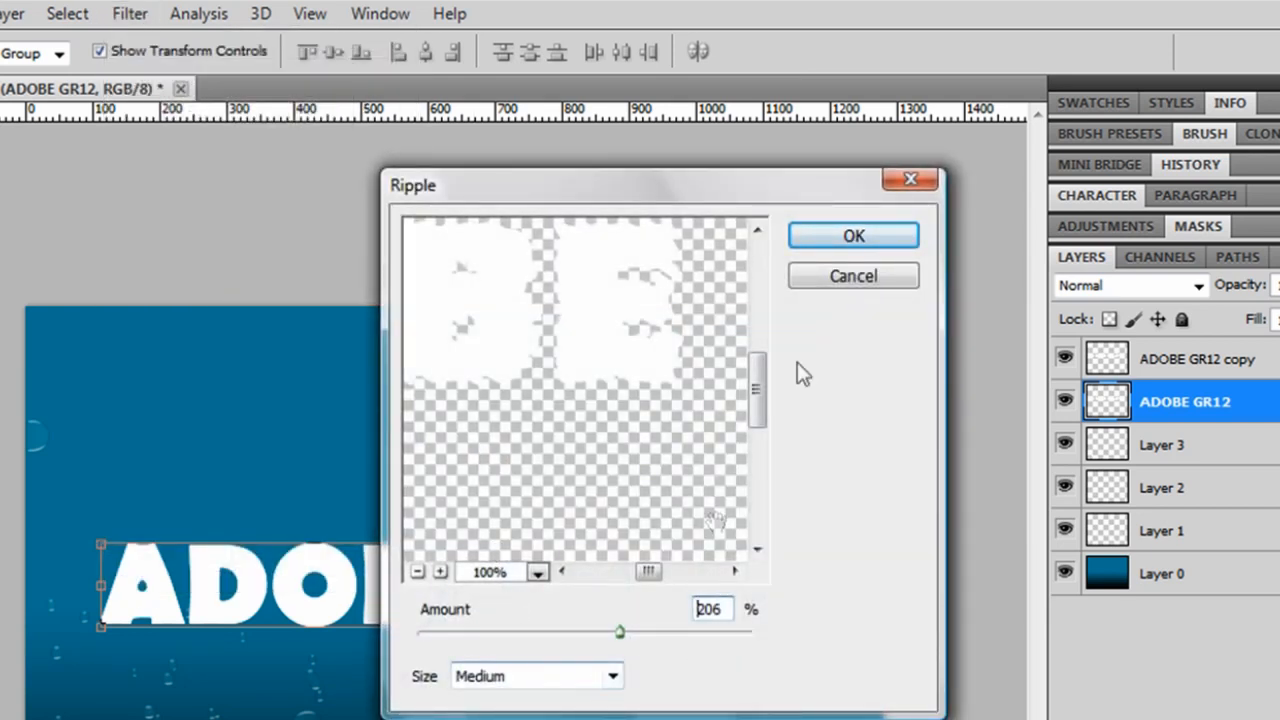
click(833, 234)
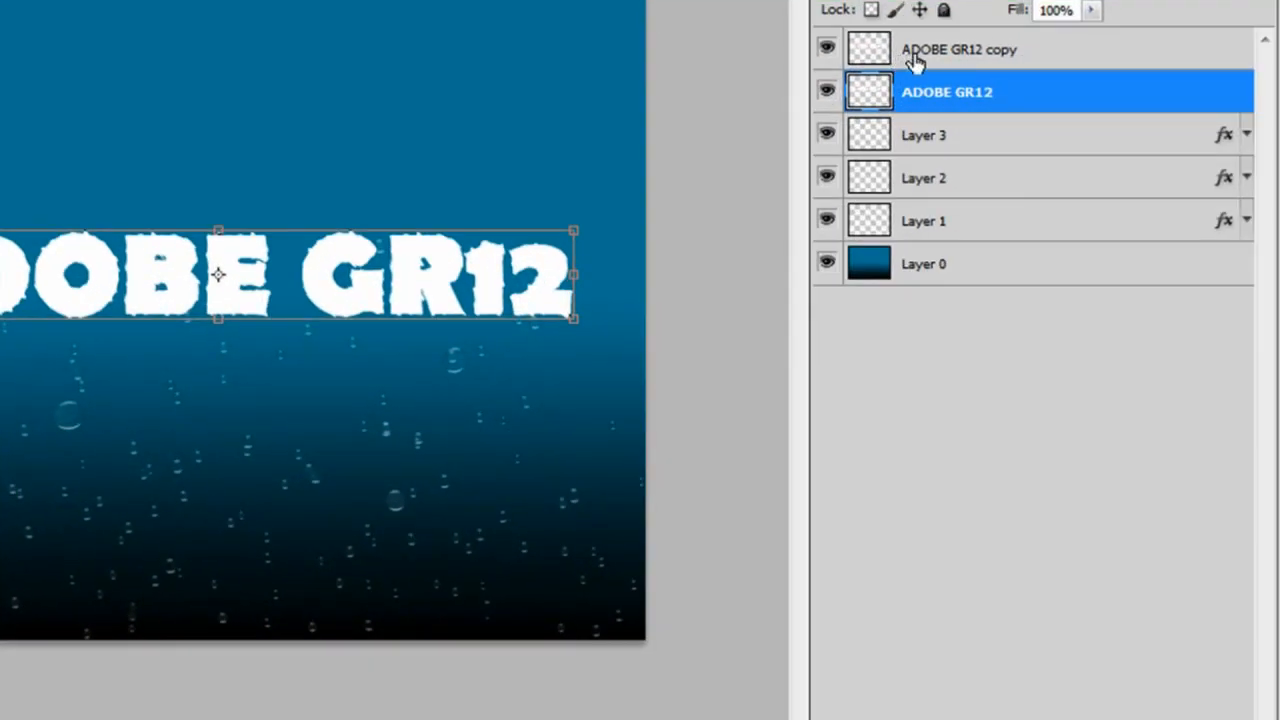
Step: Merge the ADOBE GR12 and ADOBE GR12 copy layers into one
shift+click(1152, 368)
right_click(914, 62)
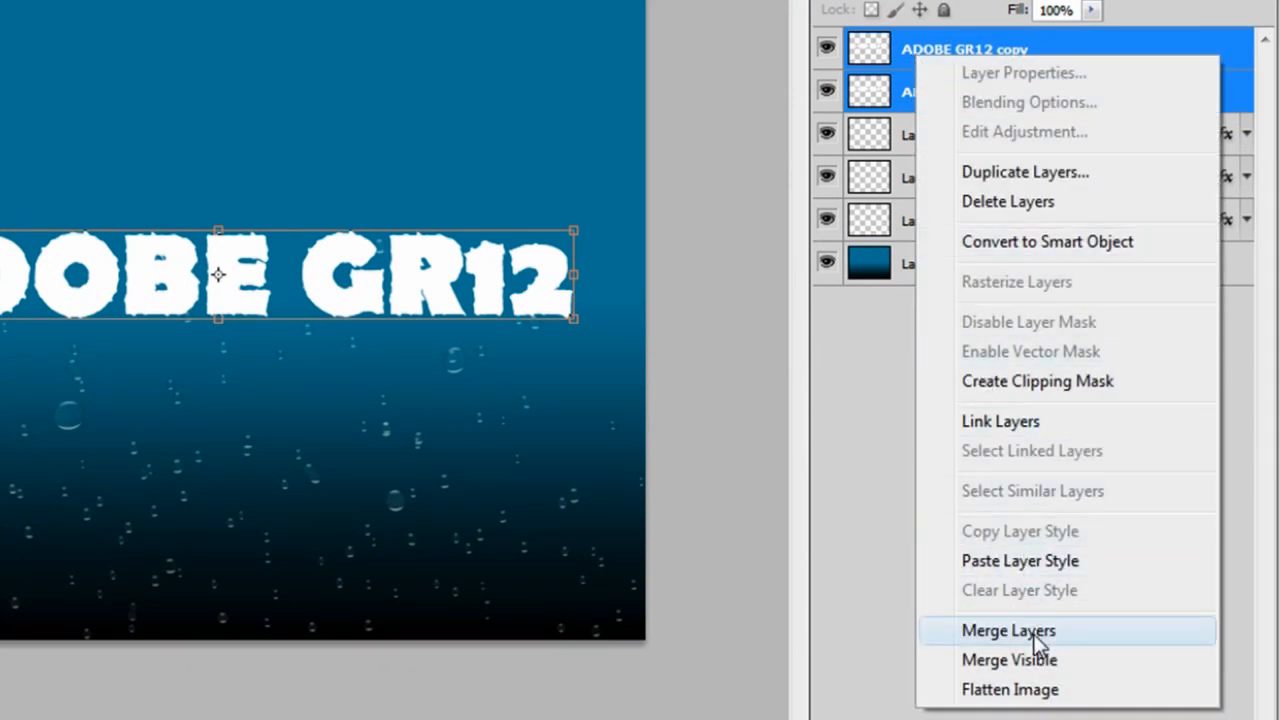
click(1035, 628)
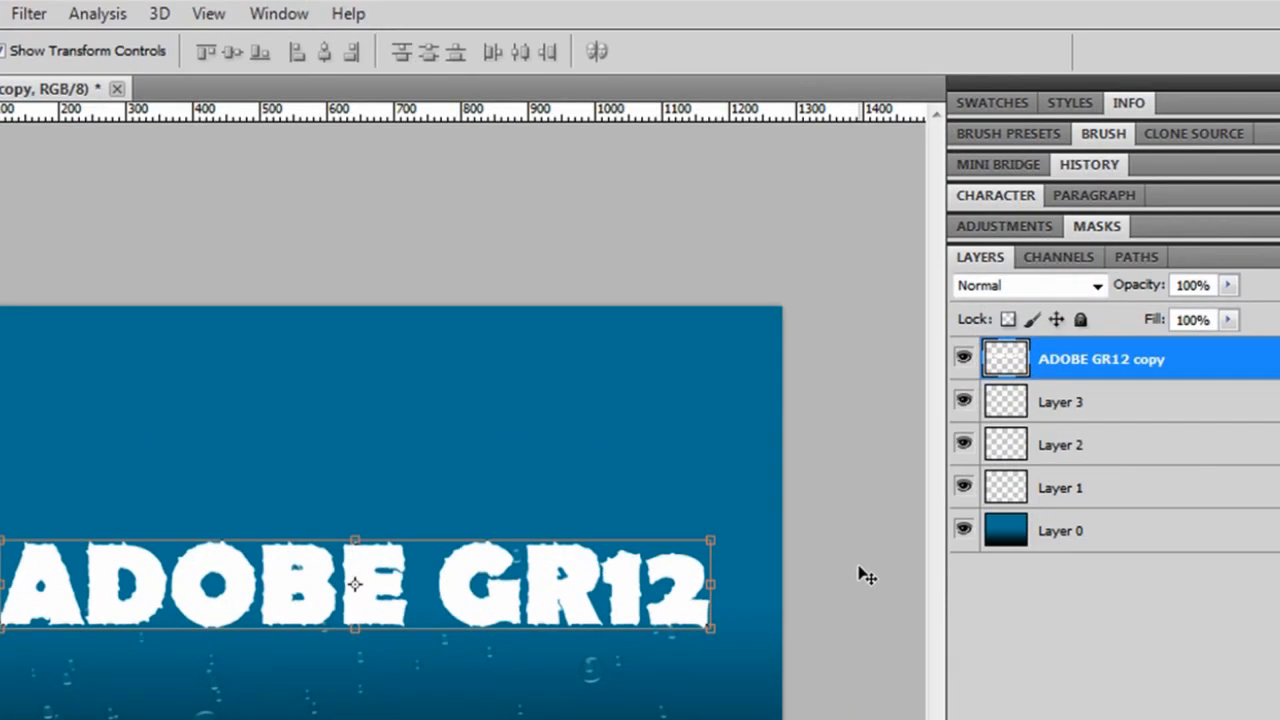
Step: Open the merged title in Liquify and bloat the letters A, E and G slightly with a 196 brush
click(29, 13)
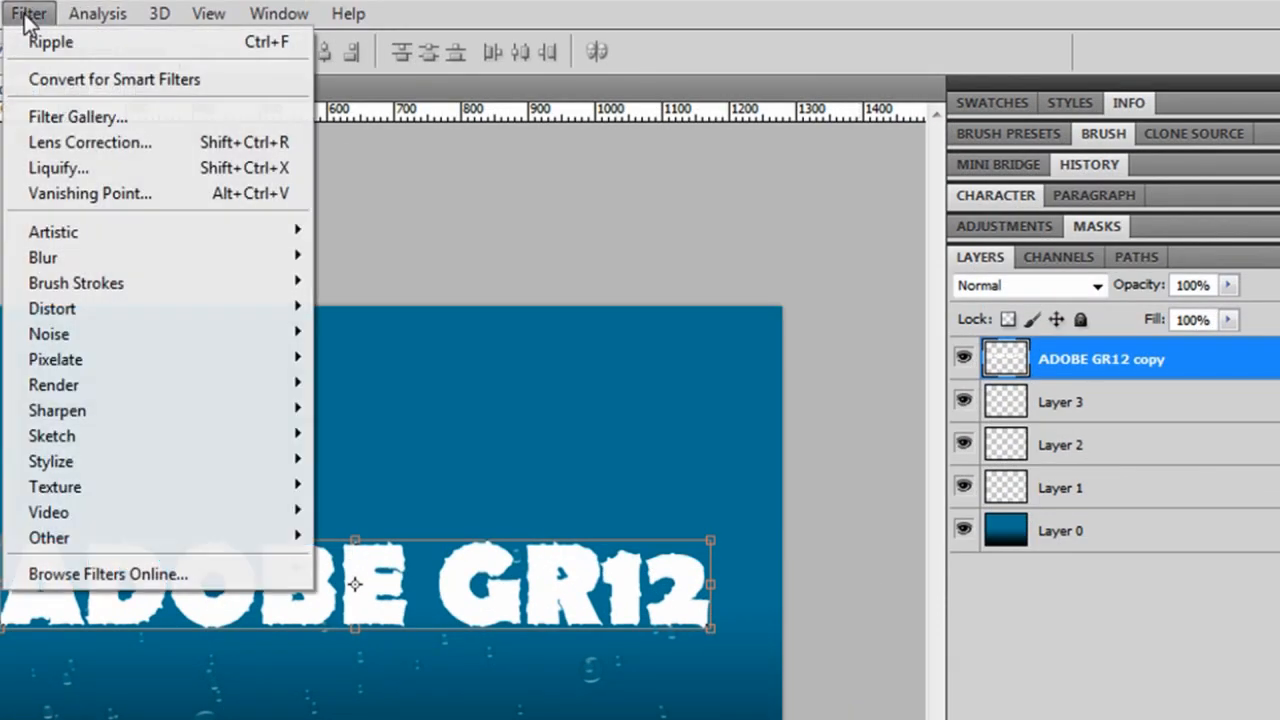
click(95, 165)
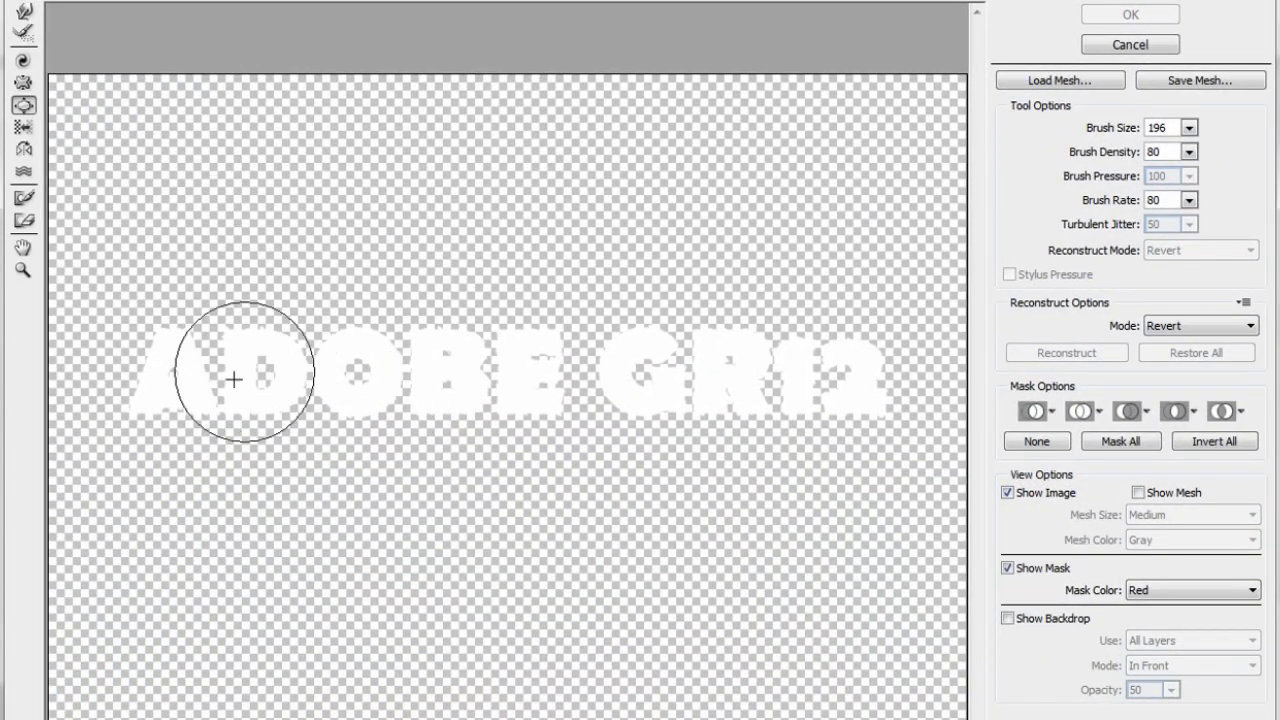
click(181, 391)
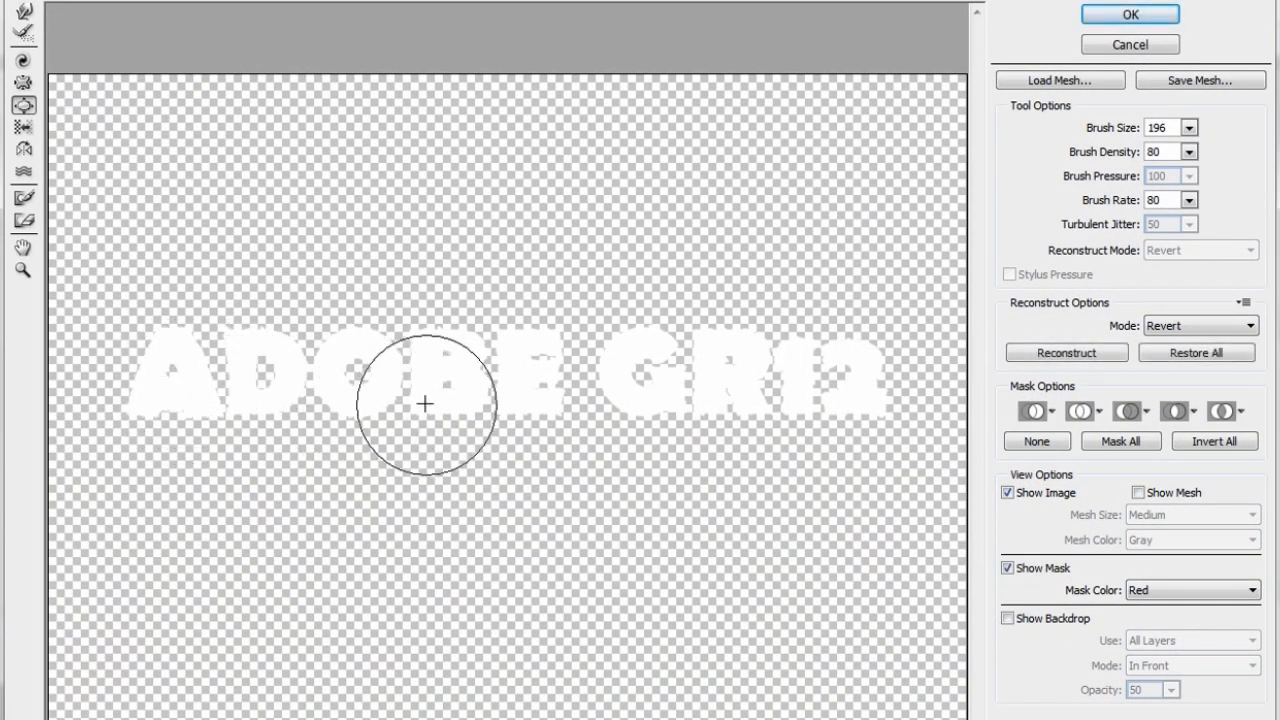
click(522, 376)
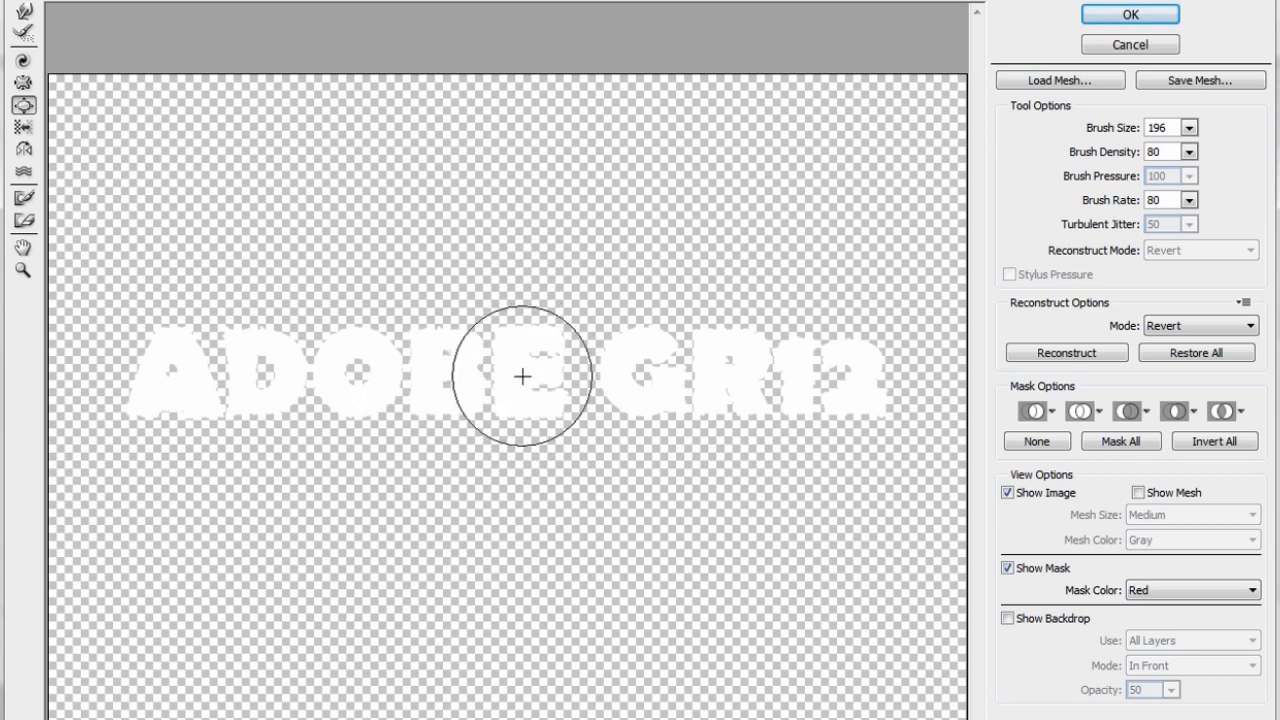
mouse_move(694, 386)
mouse_down()
mouse_move(651, 400)
mouse_move(660, 360)
mouse_move(680, 385)
mouse_up()
key(ctrl+z)
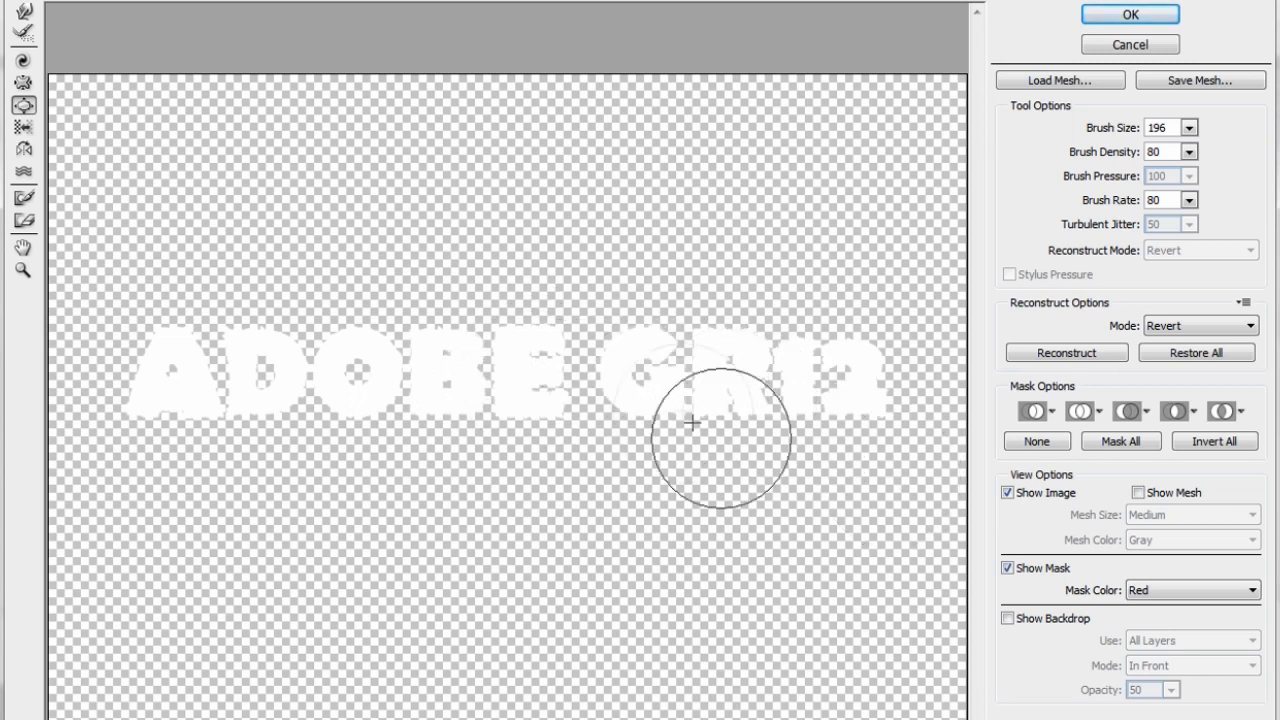
click(655, 391)
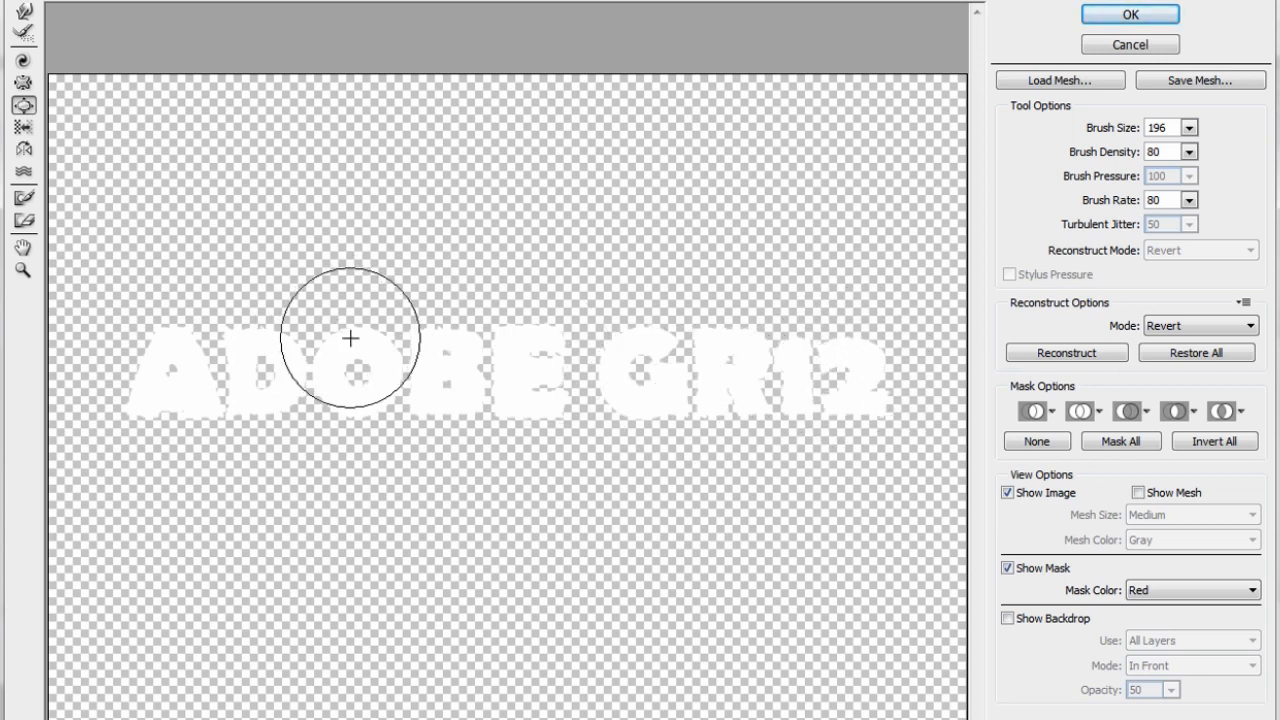
Step: Push the edges of the title letters unevenly with Liquify's Forward Warp tool at brush size 196, and apply the distortion
click(22, 10)
mouse_move(586, 251)
mouse_down()
mouse_move(503, 368)
mouse_move(362, 383)
mouse_up()
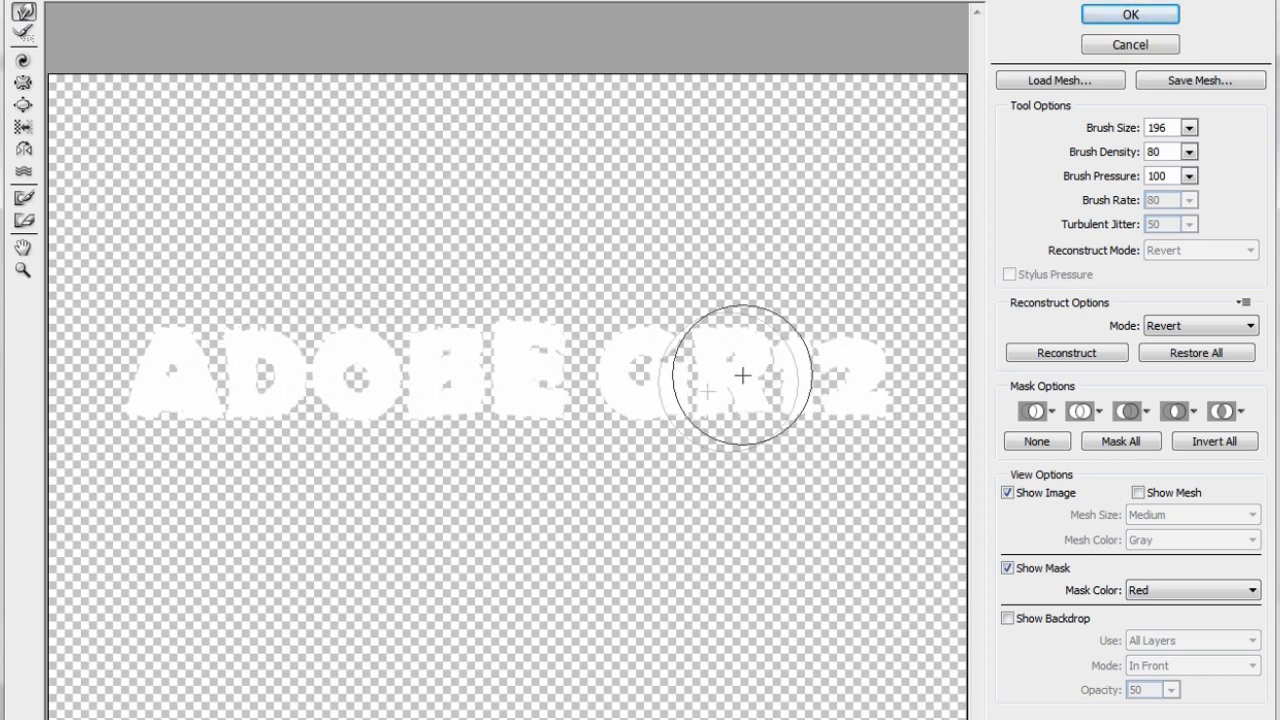
click(1117, 18)
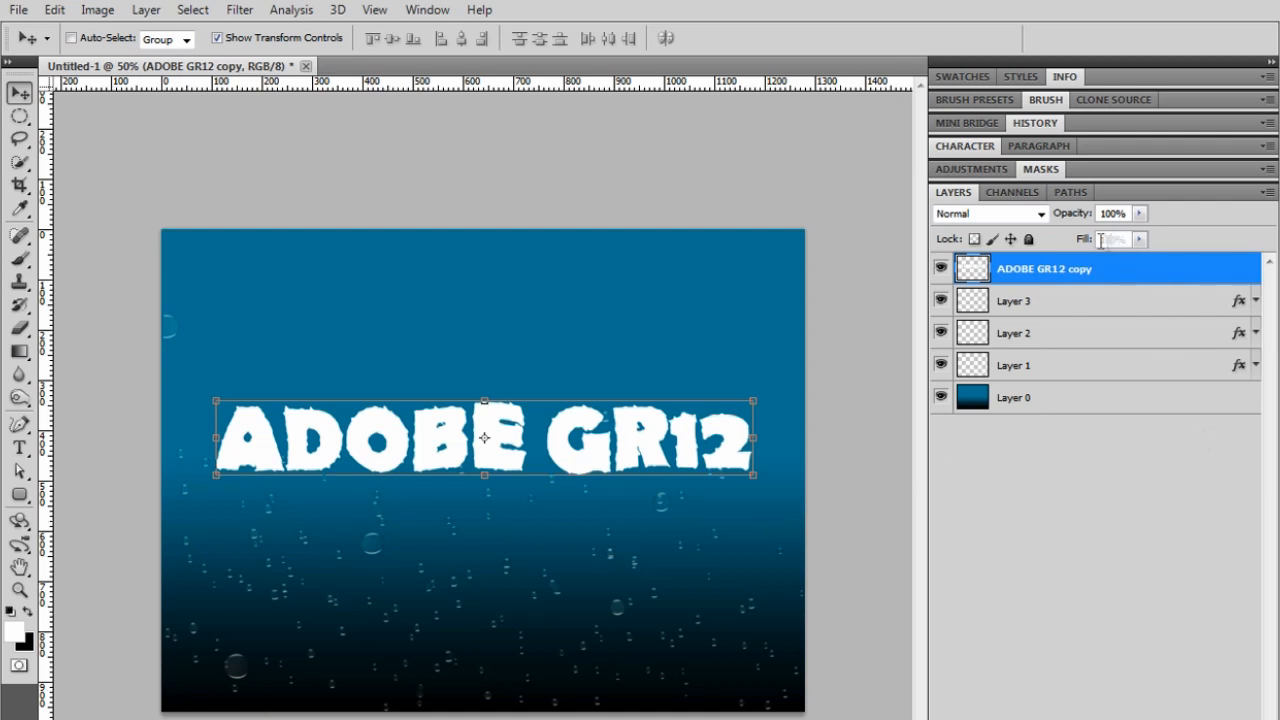
Step: Set the title layer's fill to 0% and add a Bevel and Emboss with depth 113% and size 8 px
text(0)
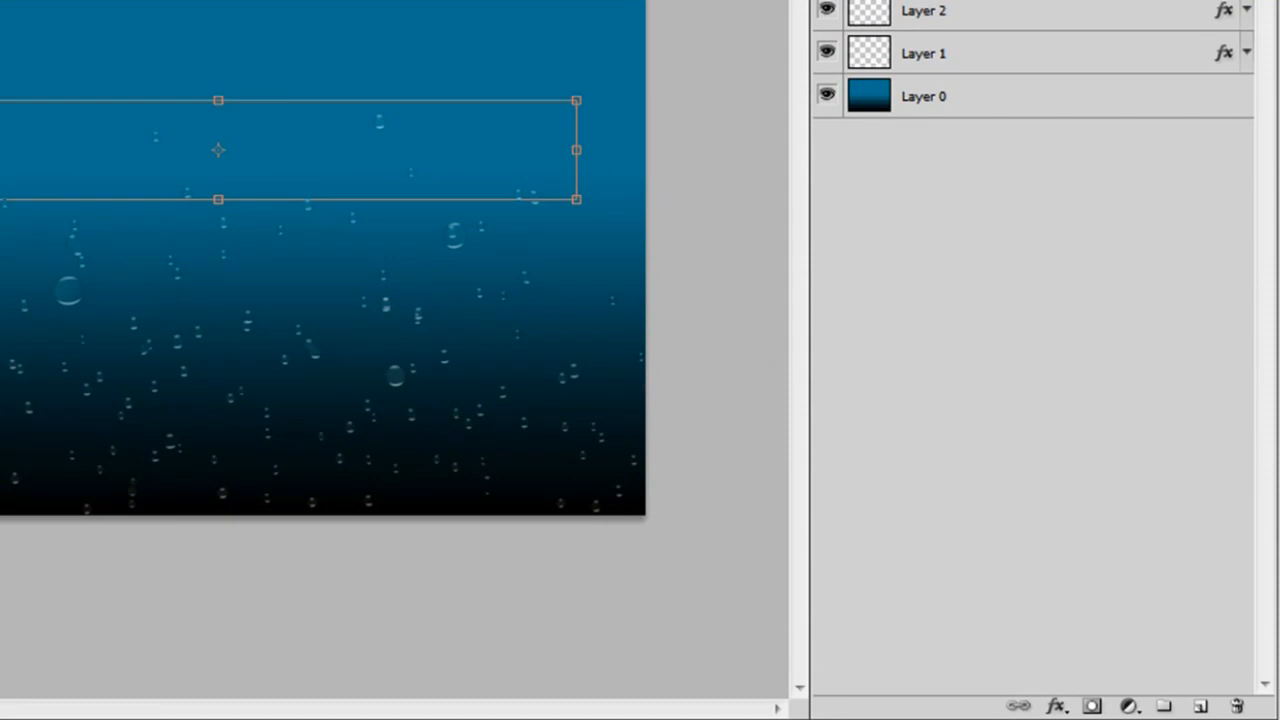
click(1057, 707)
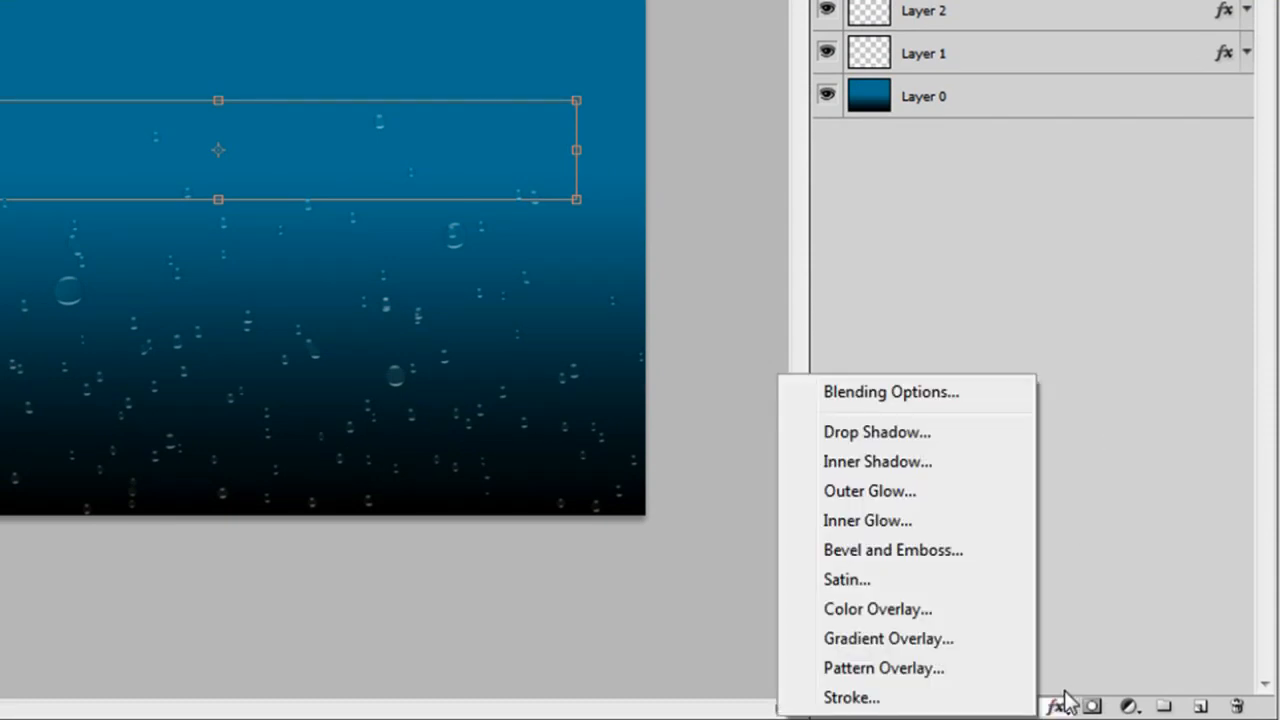
click(941, 554)
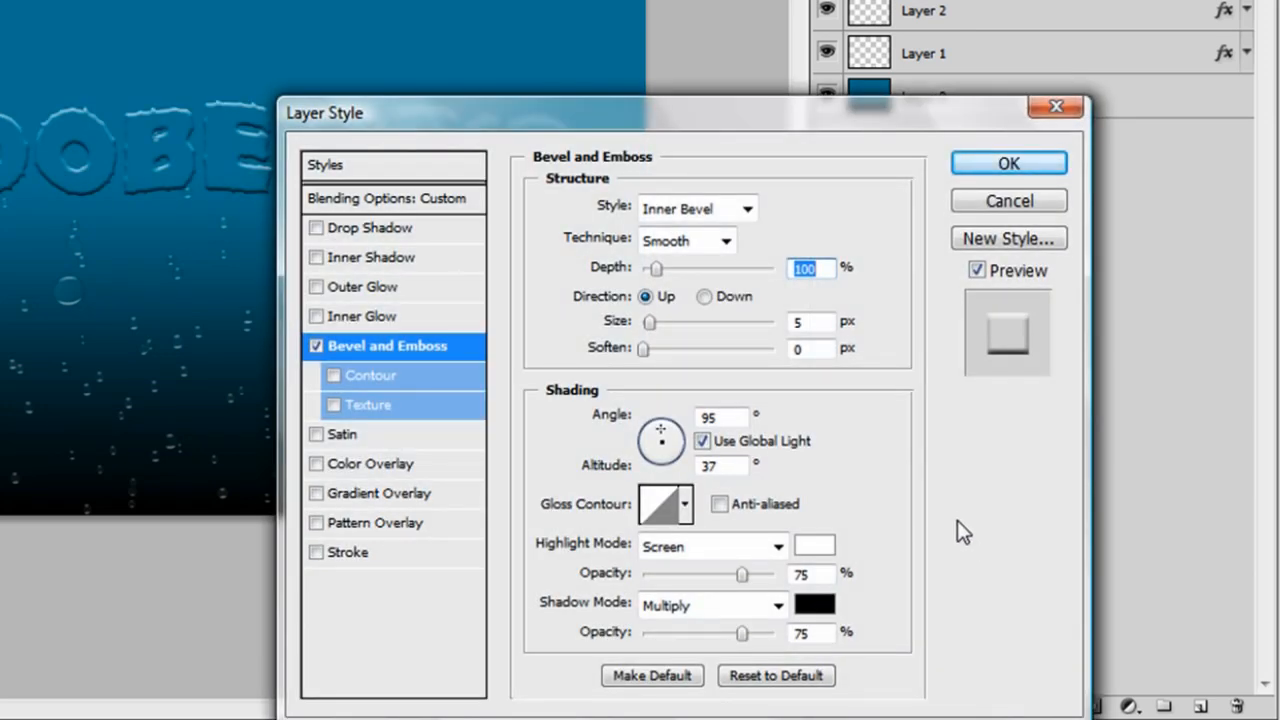
click(804, 268)
key(BackSpace)
key(BackSpace)
text(13)
key(Tab)
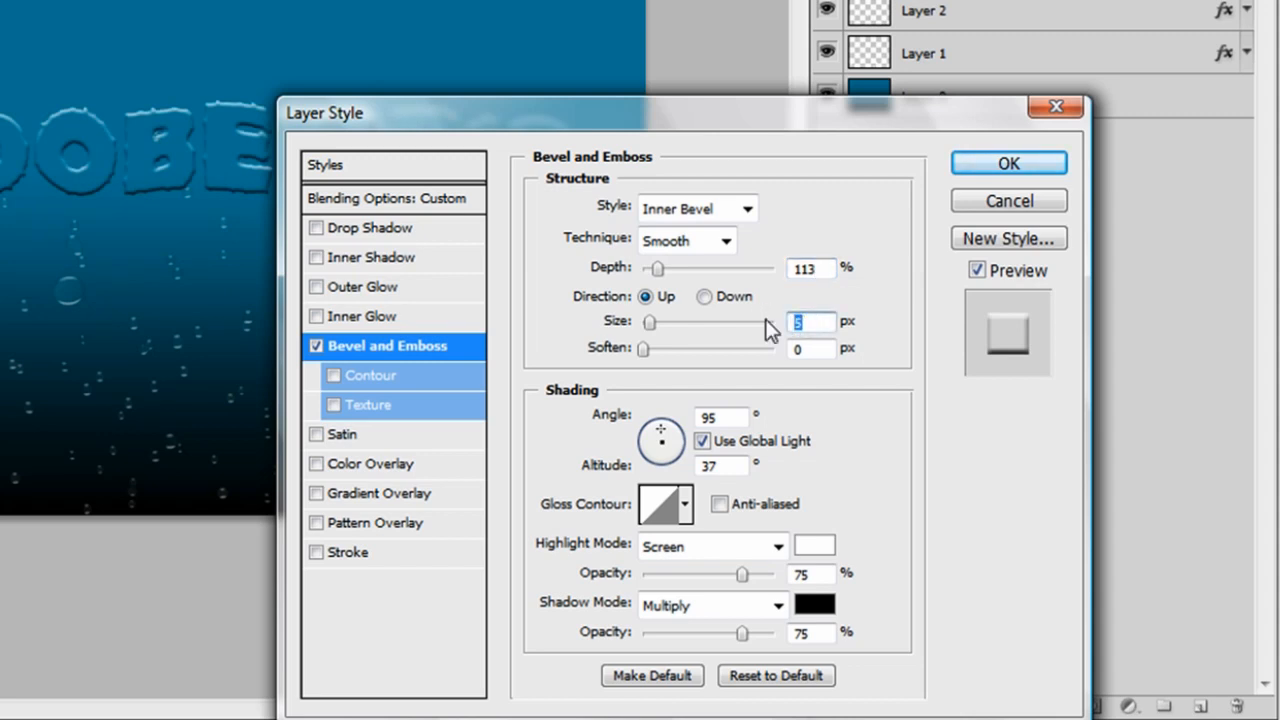
text(8)
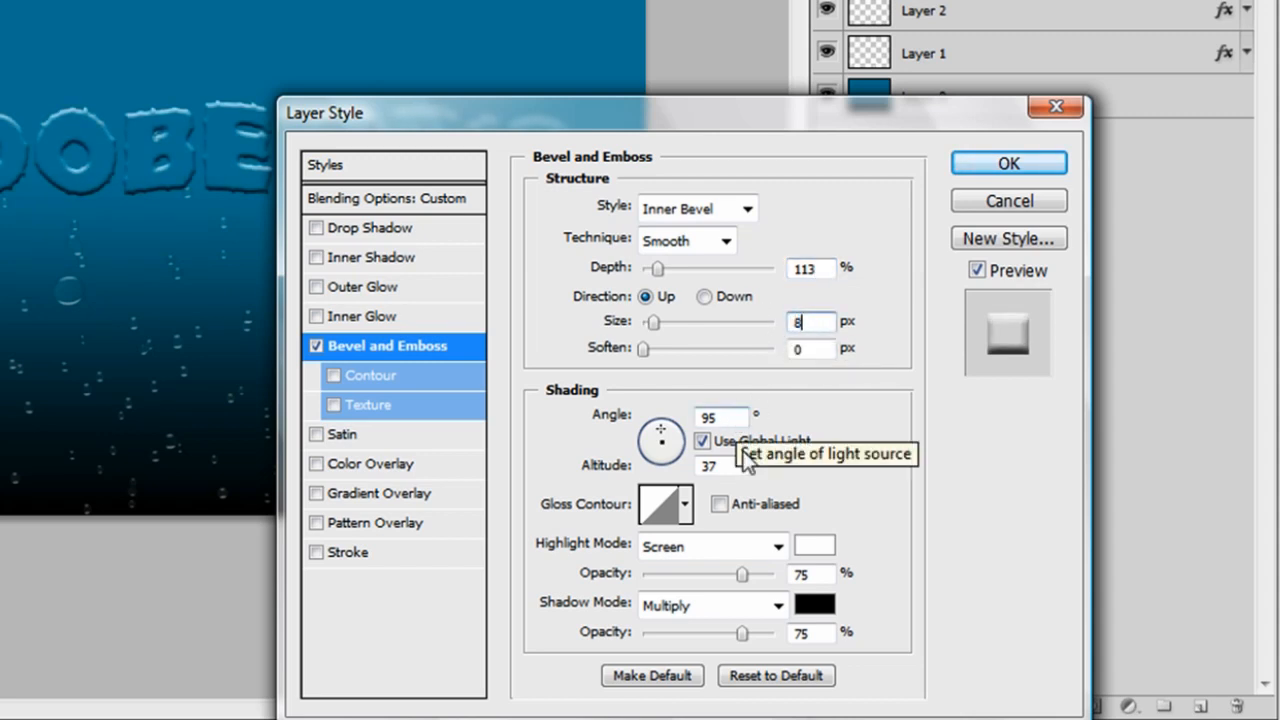
Step: Change the bevel's gloss contour to the preset curve with a single narrow peak
click(685, 504)
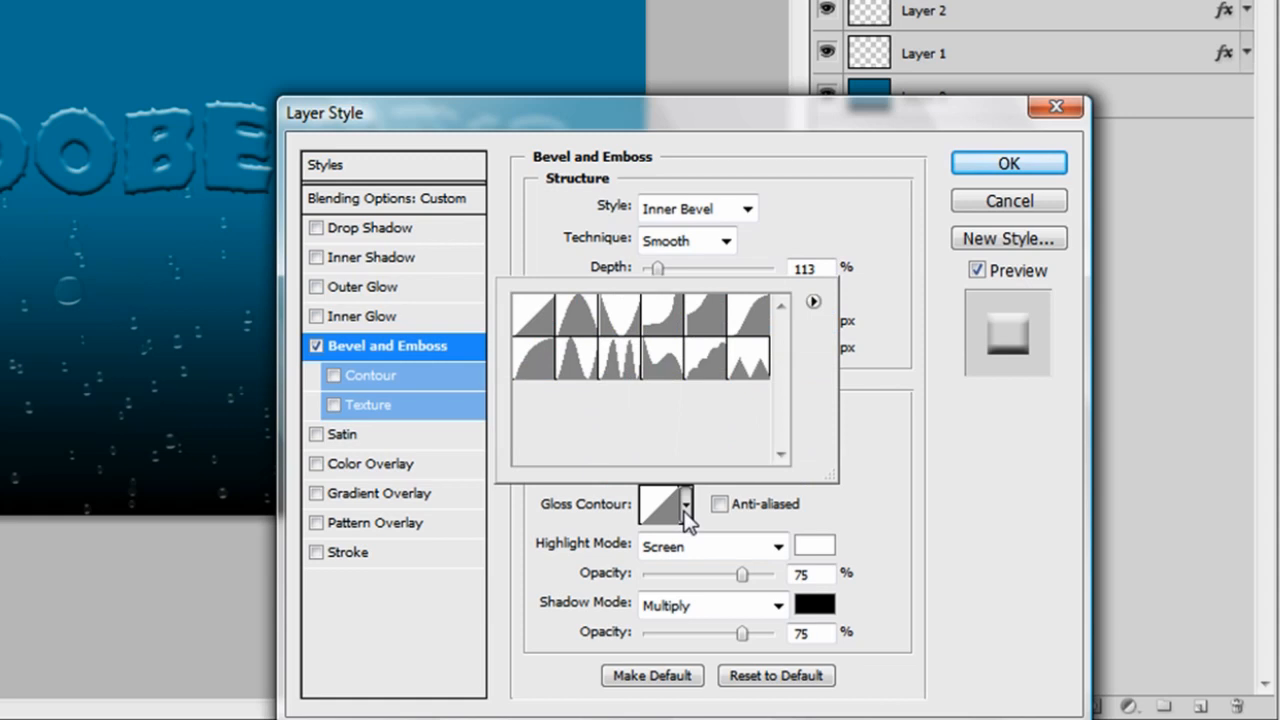
click(578, 360)
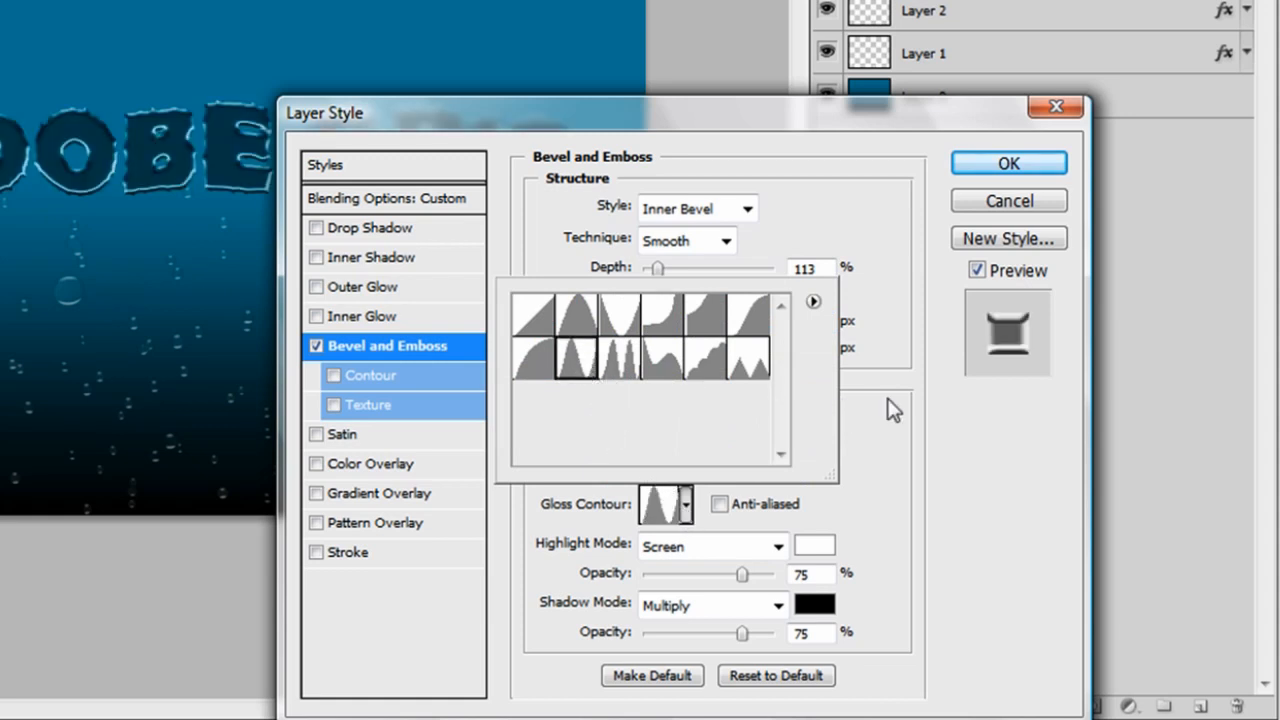
click(880, 438)
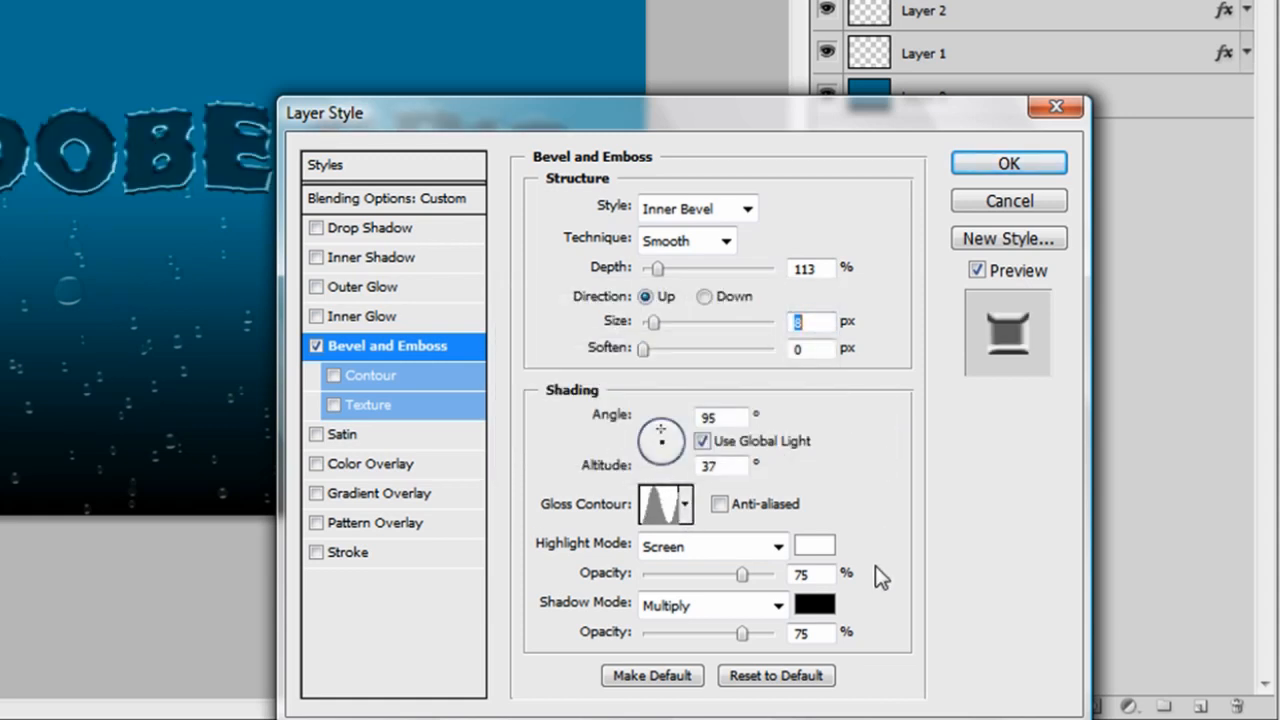
Step: Set the bevel's shadow opacity to 18% and its highlight opacity to 49%
drag(822, 635, 752, 634)
text(0)
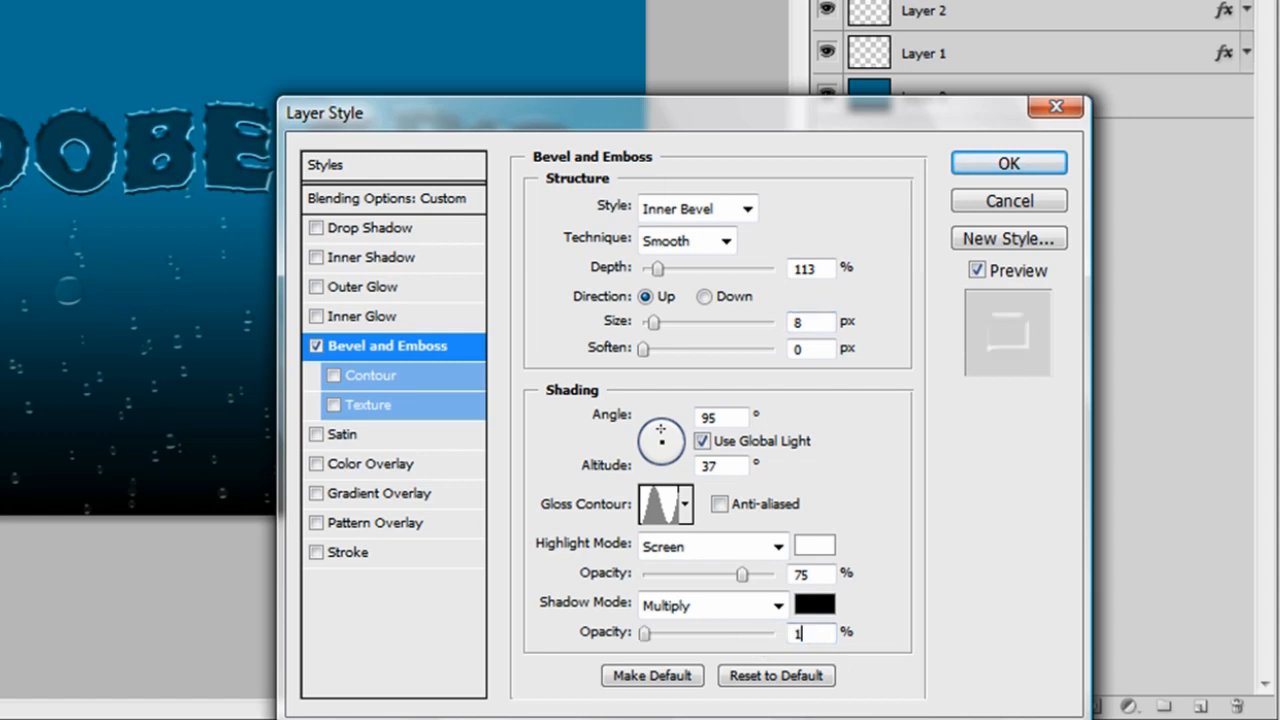
text(18)
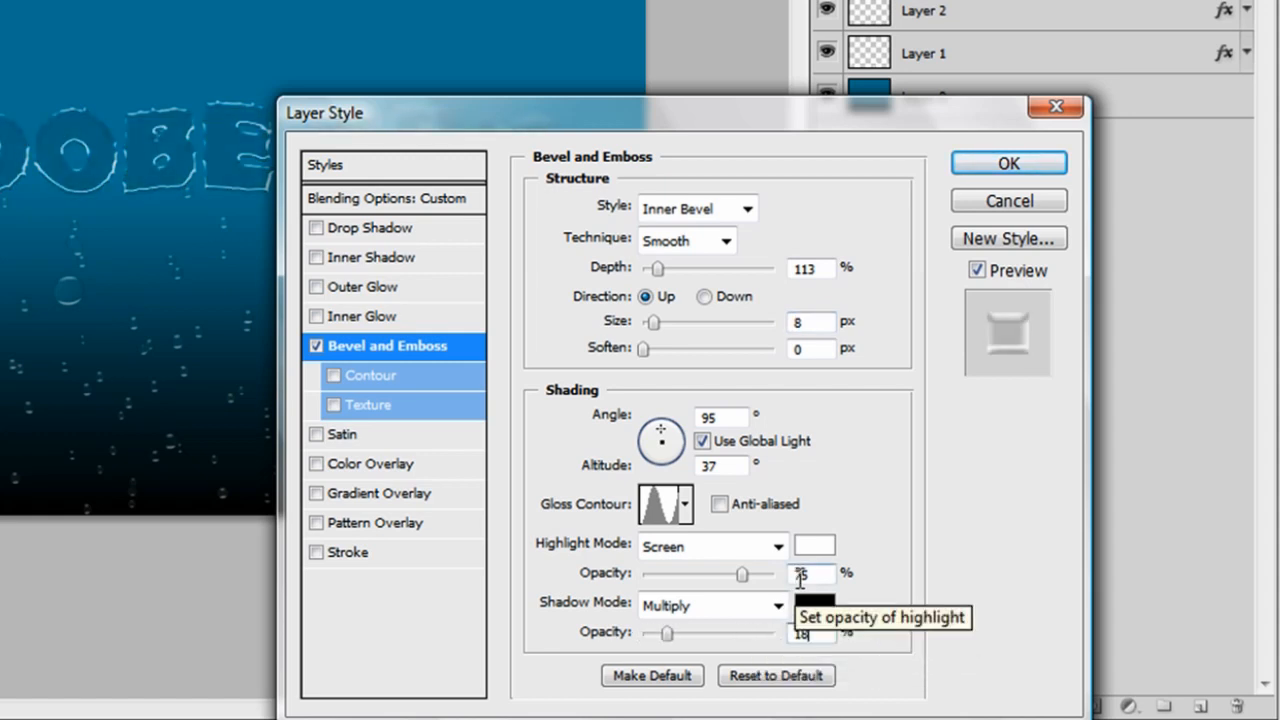
drag(812, 573, 766, 578)
text(4)
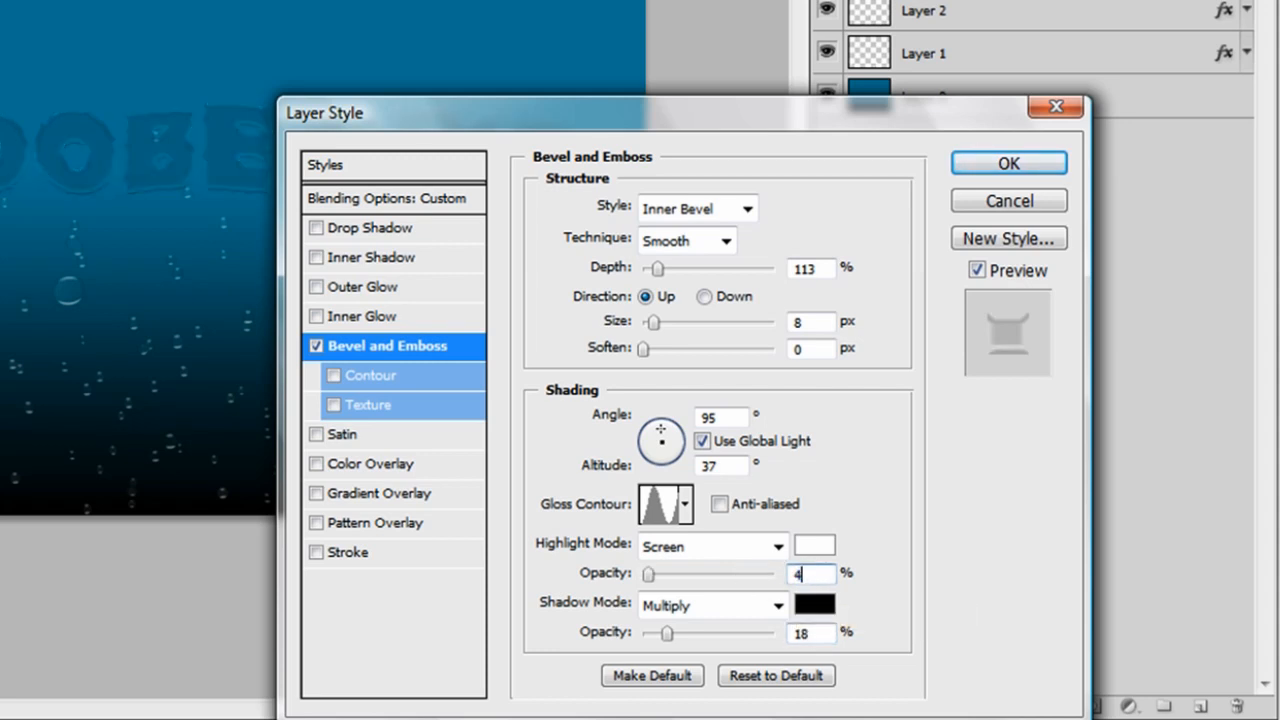
text(9)
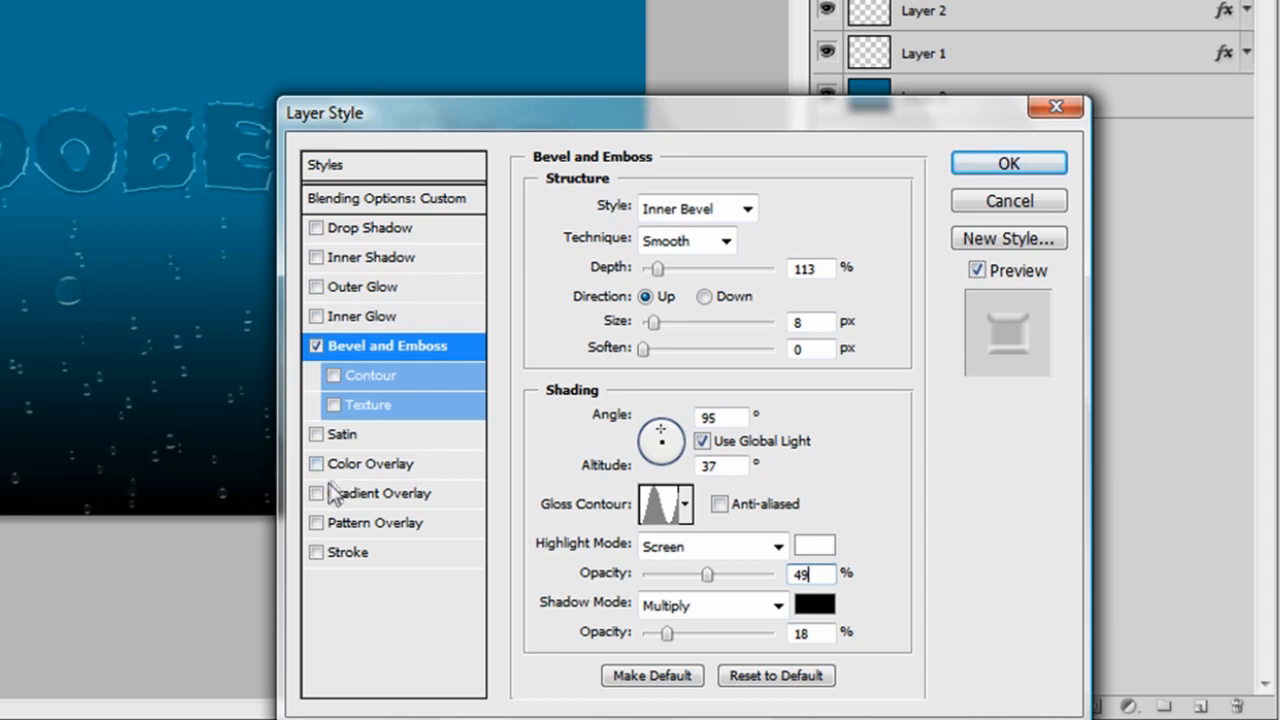
Step: Add a Pattern Overlay to the title, replacing the pattern list with Patterns 2 and choosing the purple cloudy pattern
click(317, 523)
click(361, 527)
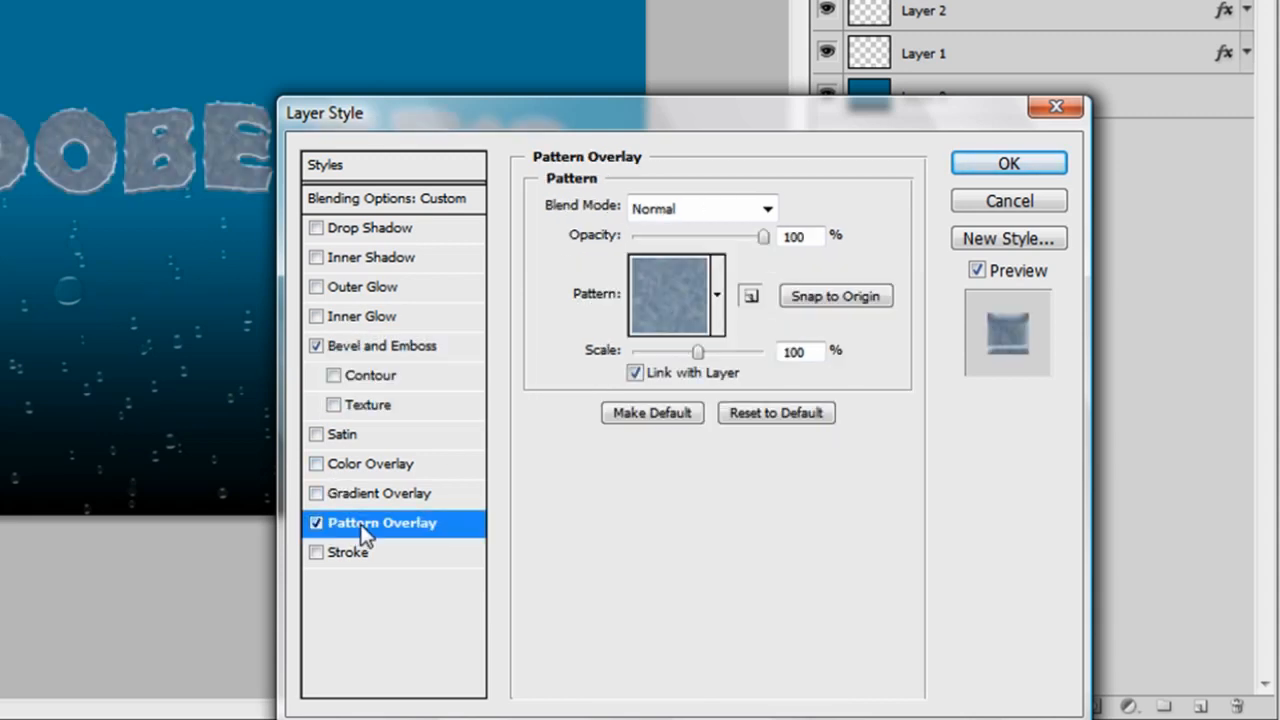
click(719, 292)
click(821, 361)
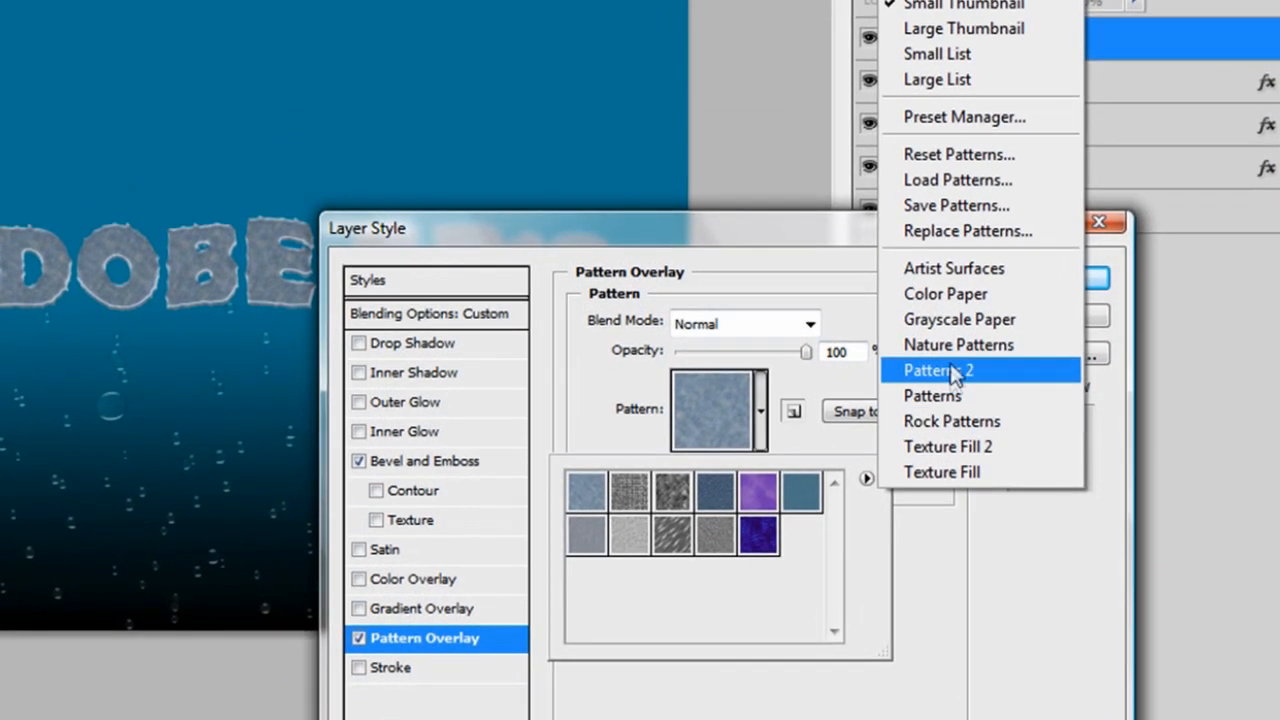
click(950, 366)
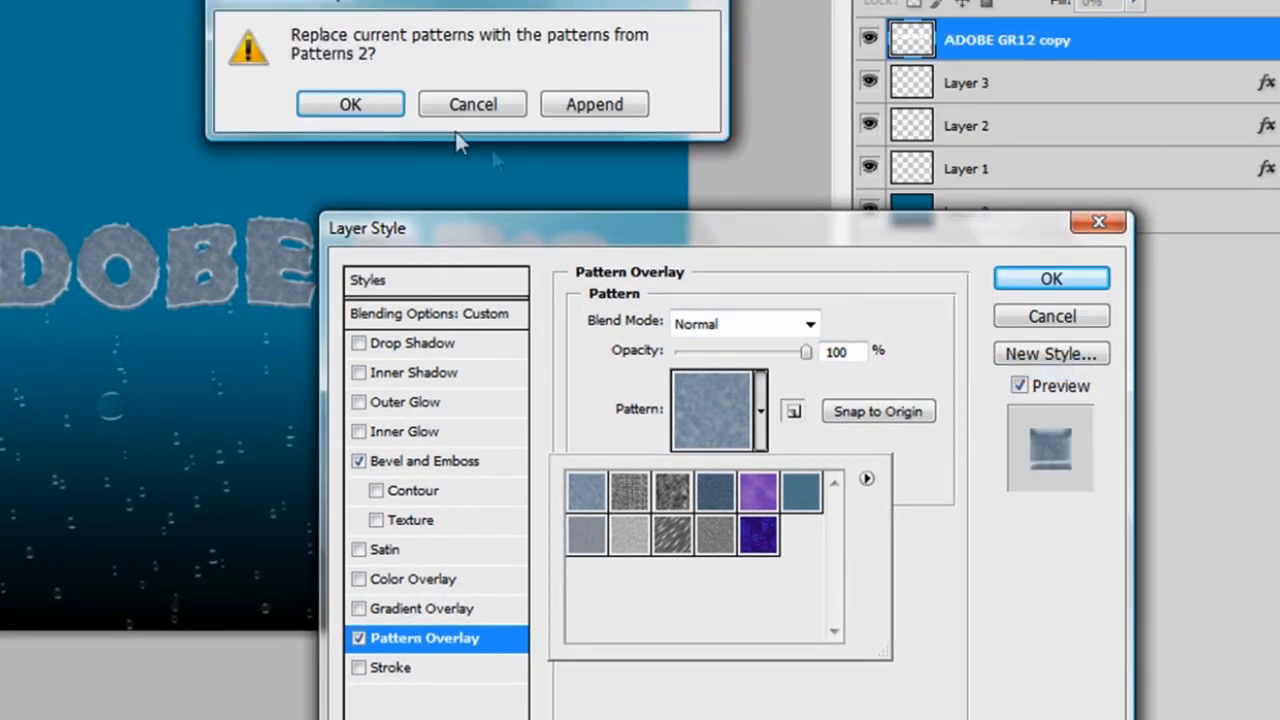
click(372, 106)
click(766, 497)
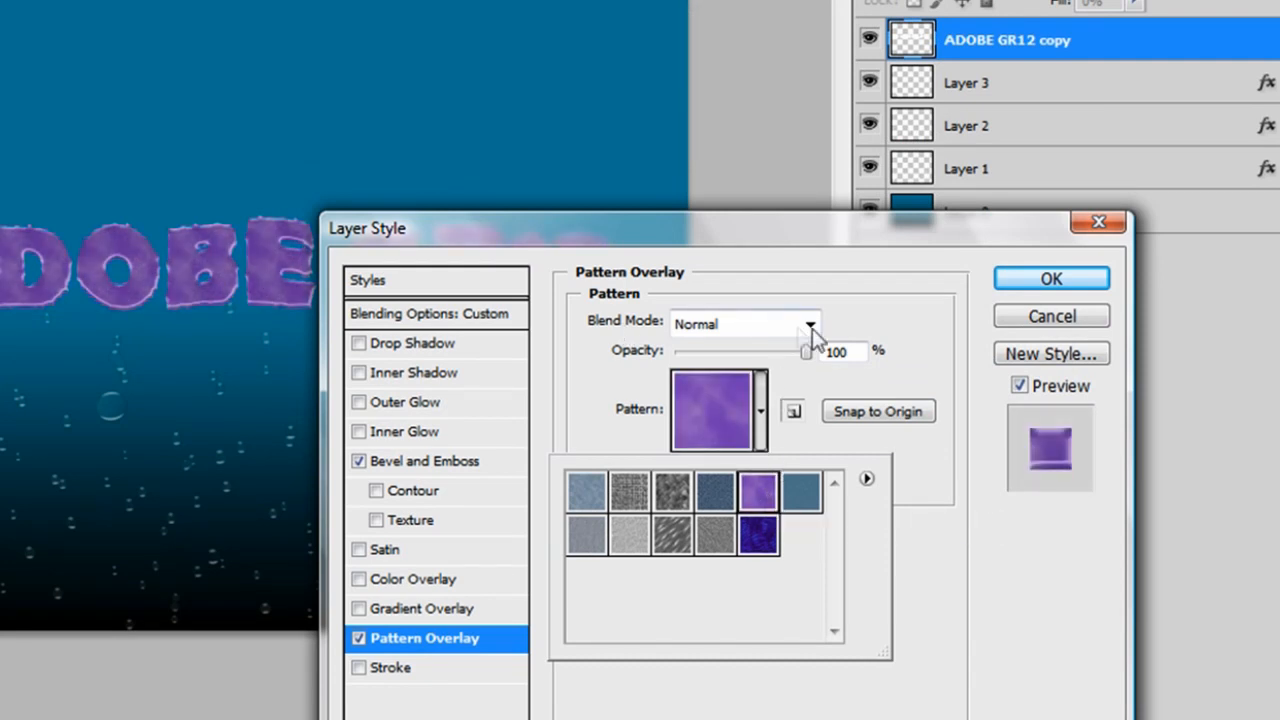
Step: Set the title's pattern overlay to 6% opacity with the Color Dodge blend mode
click(830, 351)
text(6)
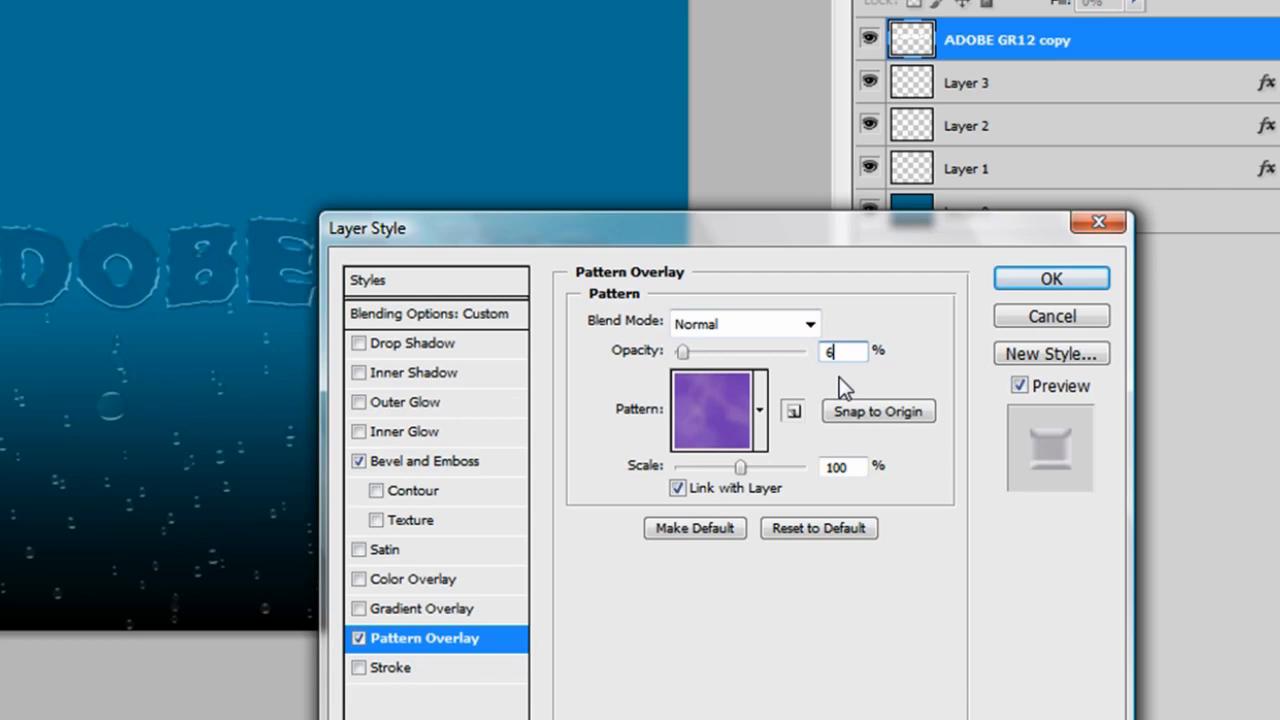
click(790, 323)
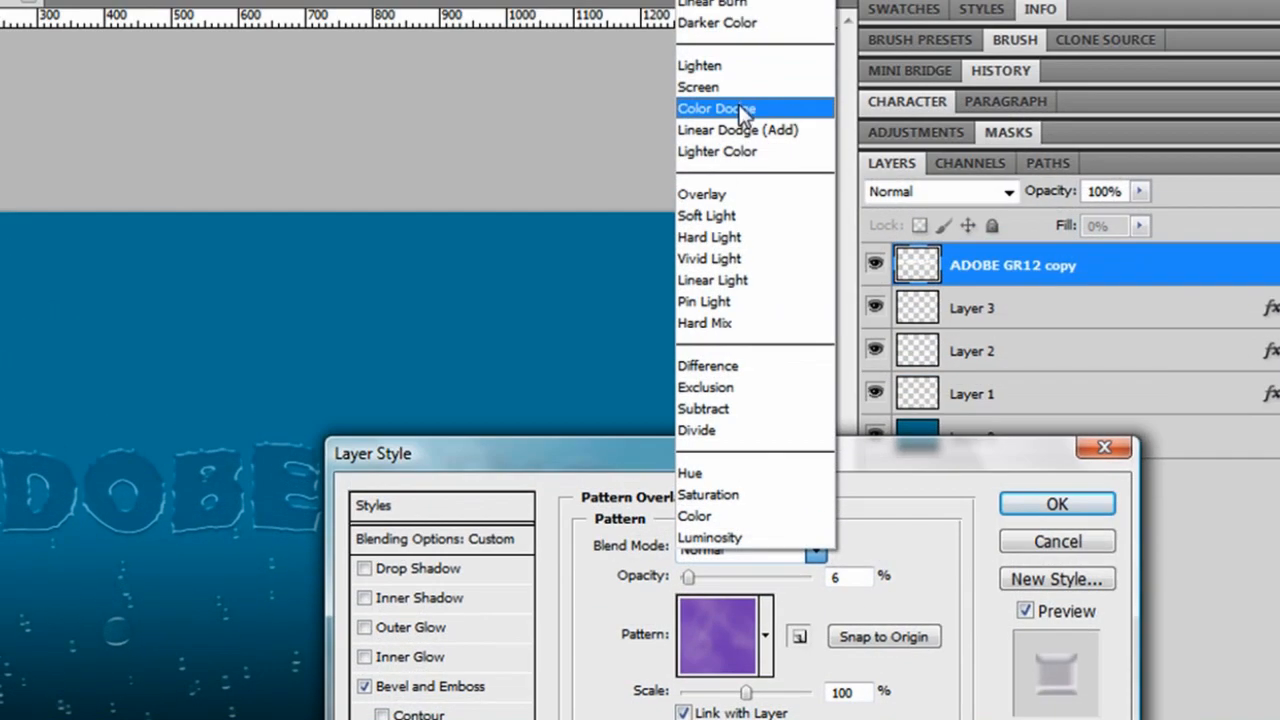
click(740, 36)
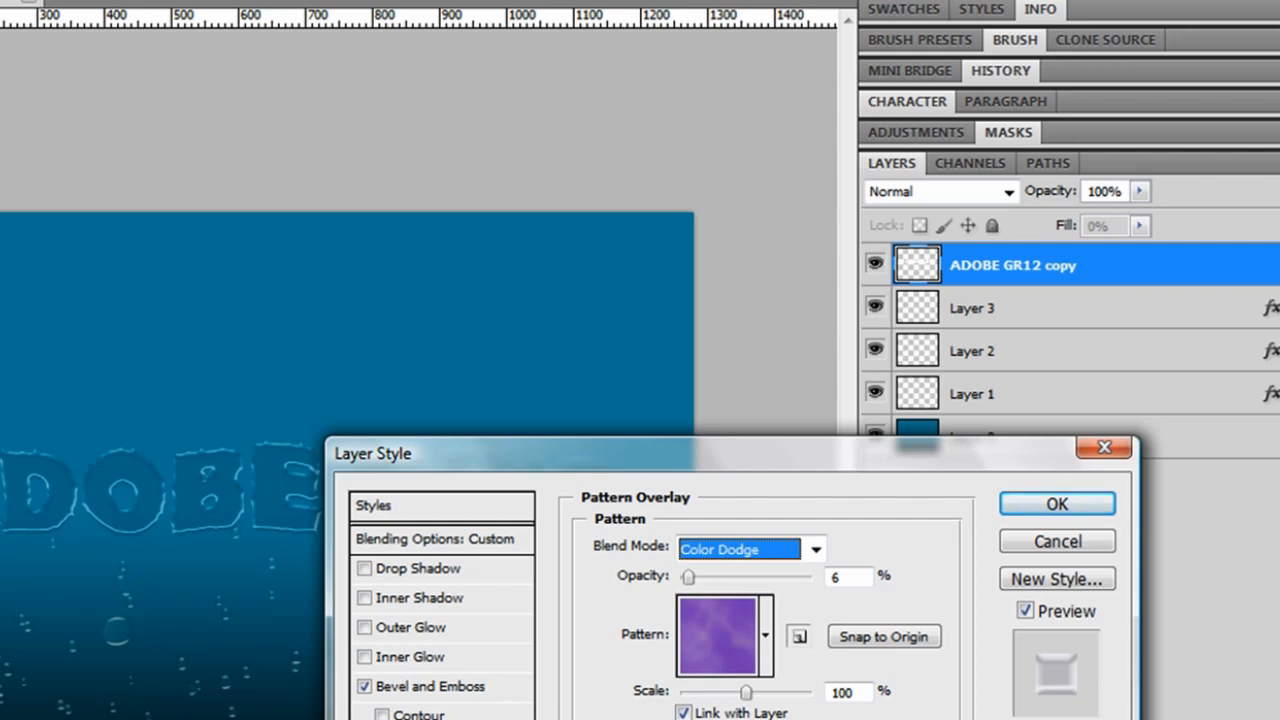
Step: Add a Gradient Overlay to the title using the preset with white and transparent stripes
click(503, 631)
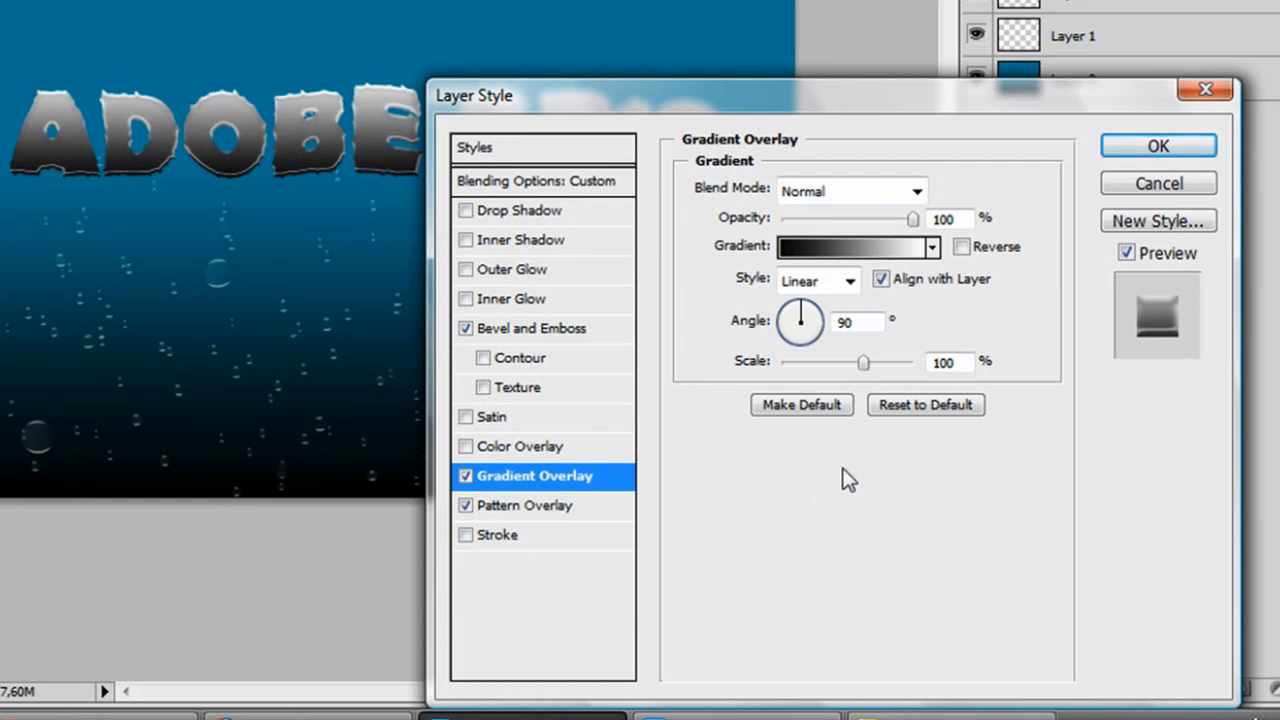
click(848, 247)
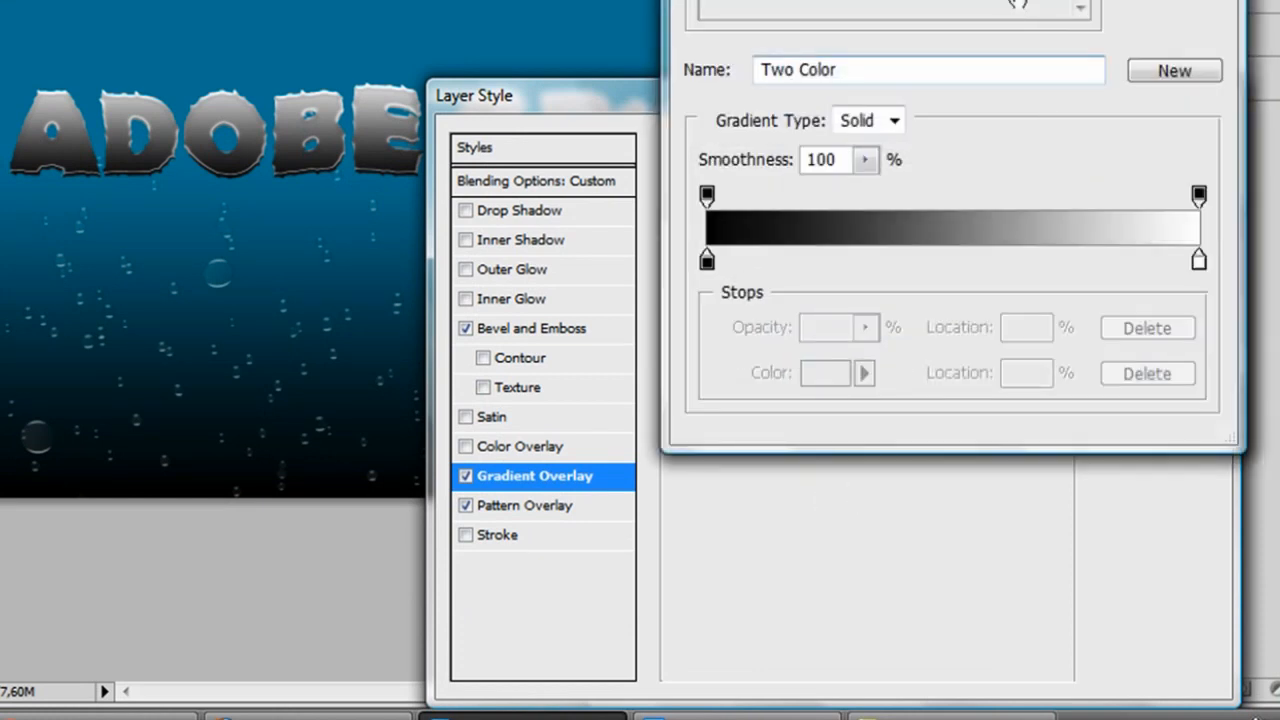
click(1012, 2)
click(1174, 2)
Step: Set the title's gradient overlay to angle 0°, scale 142% and opacity 18%
drag(871, 323, 803, 322)
text(0)
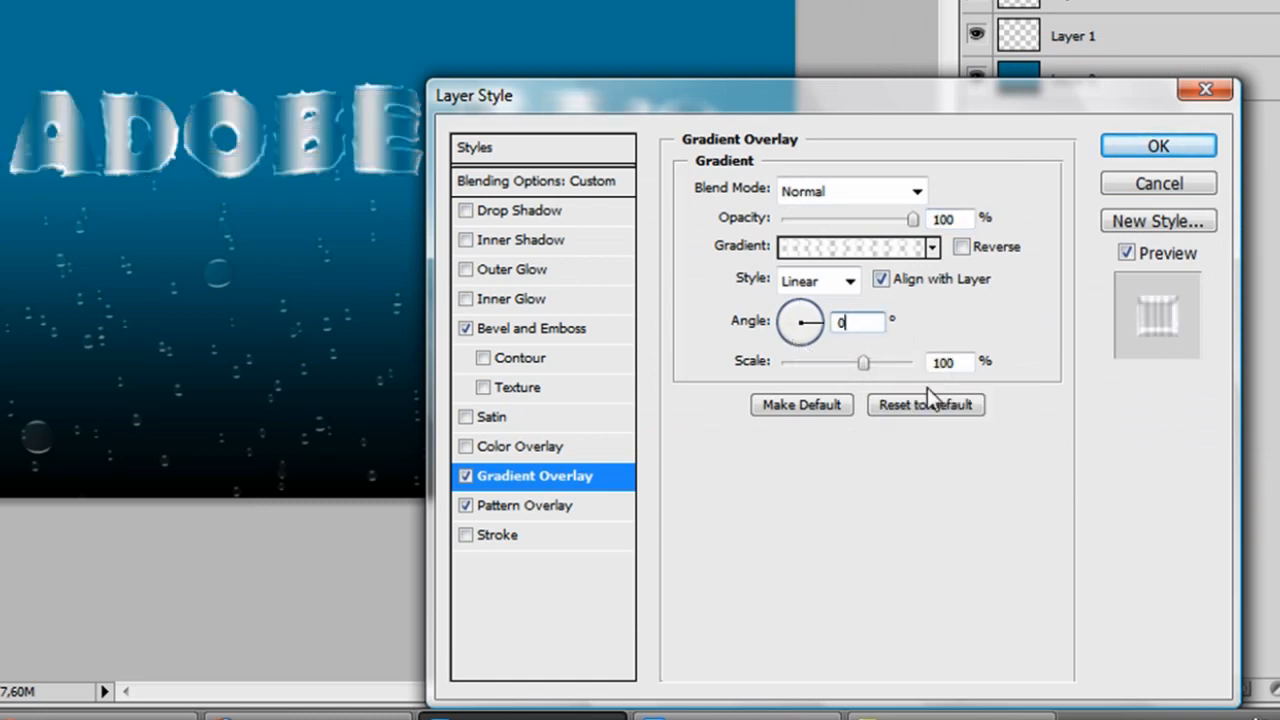
drag(941, 360, 955, 361)
text(42)
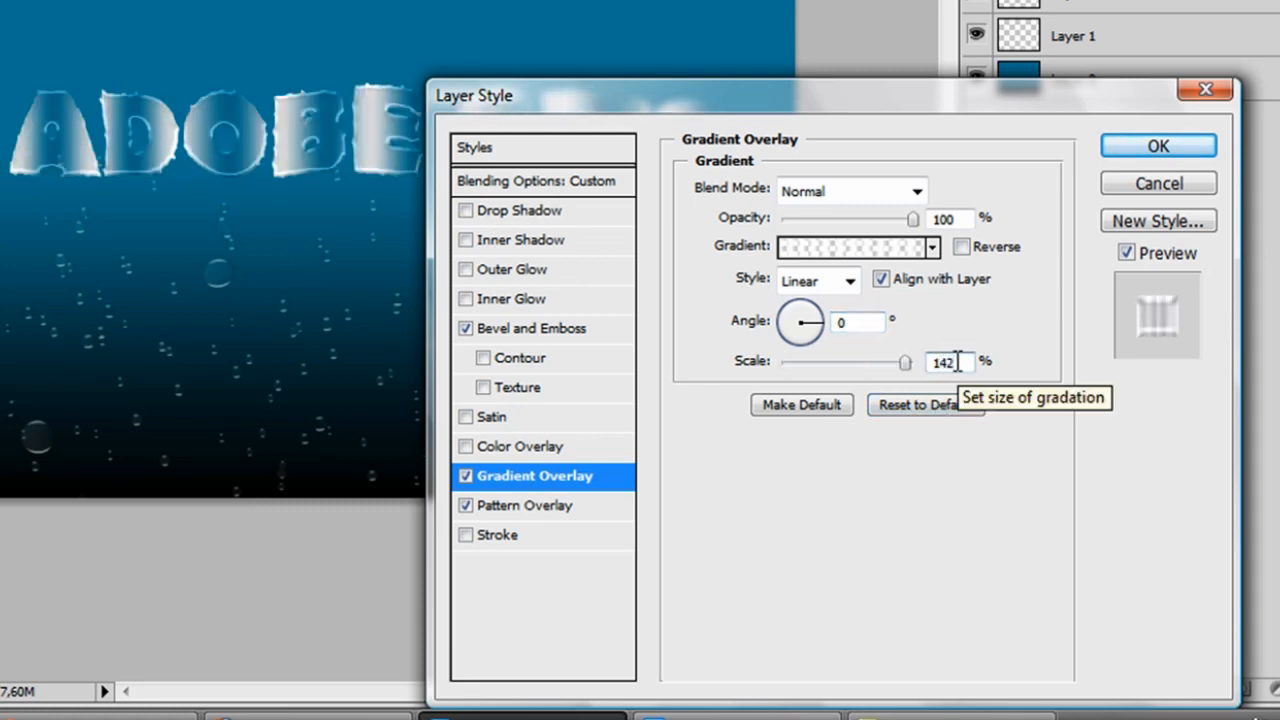
double_click(943, 218)
text(1)
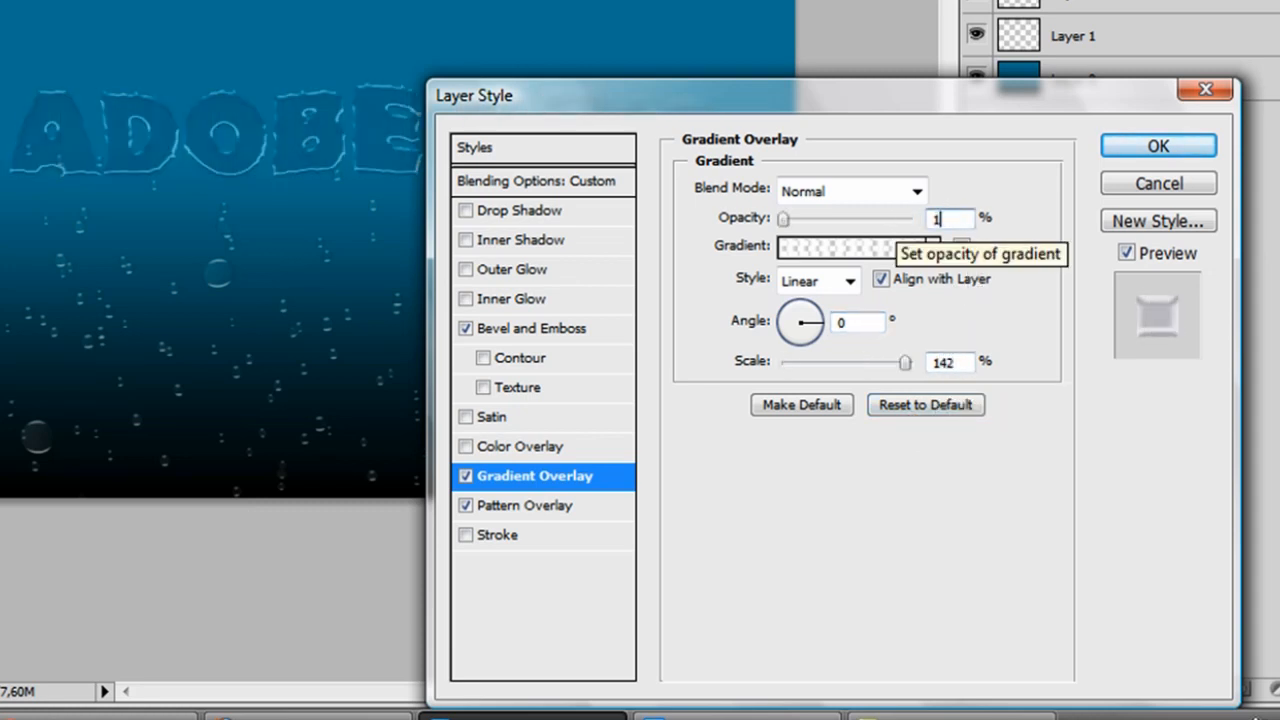
text(8)
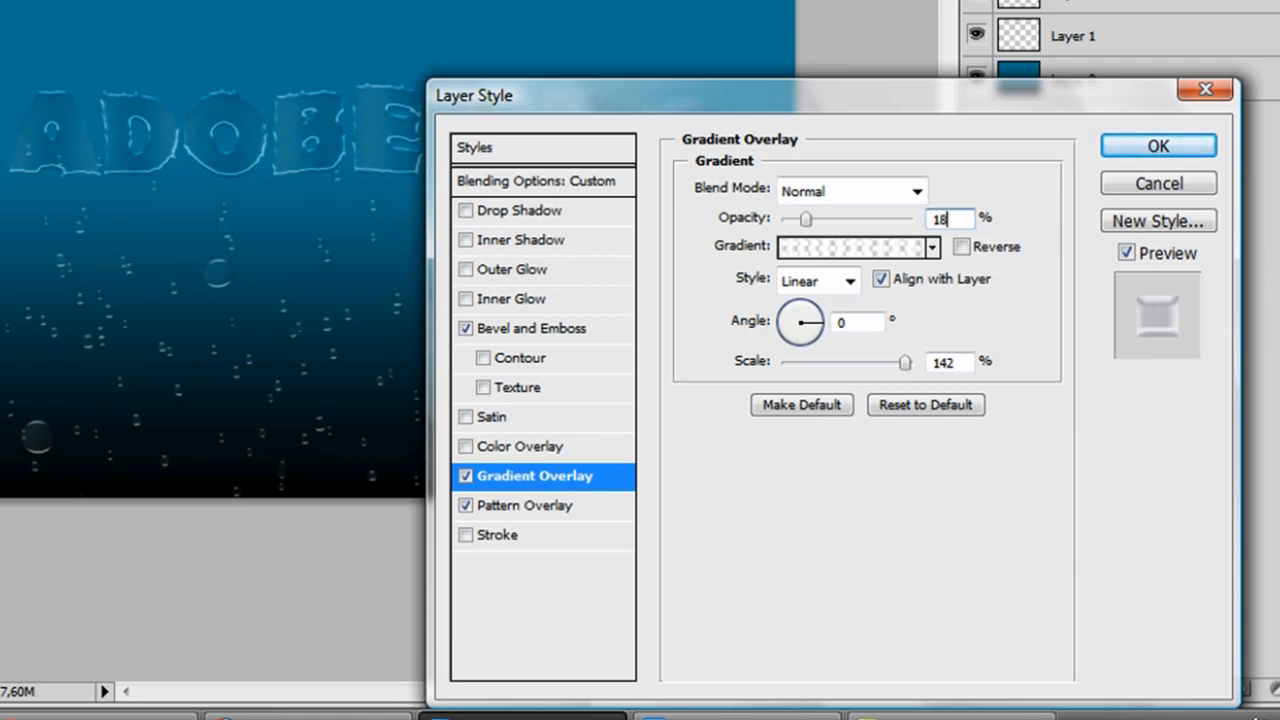
Step: Enable a Drop Shadow with its default settings on the title and apply the layer style
click(466, 212)
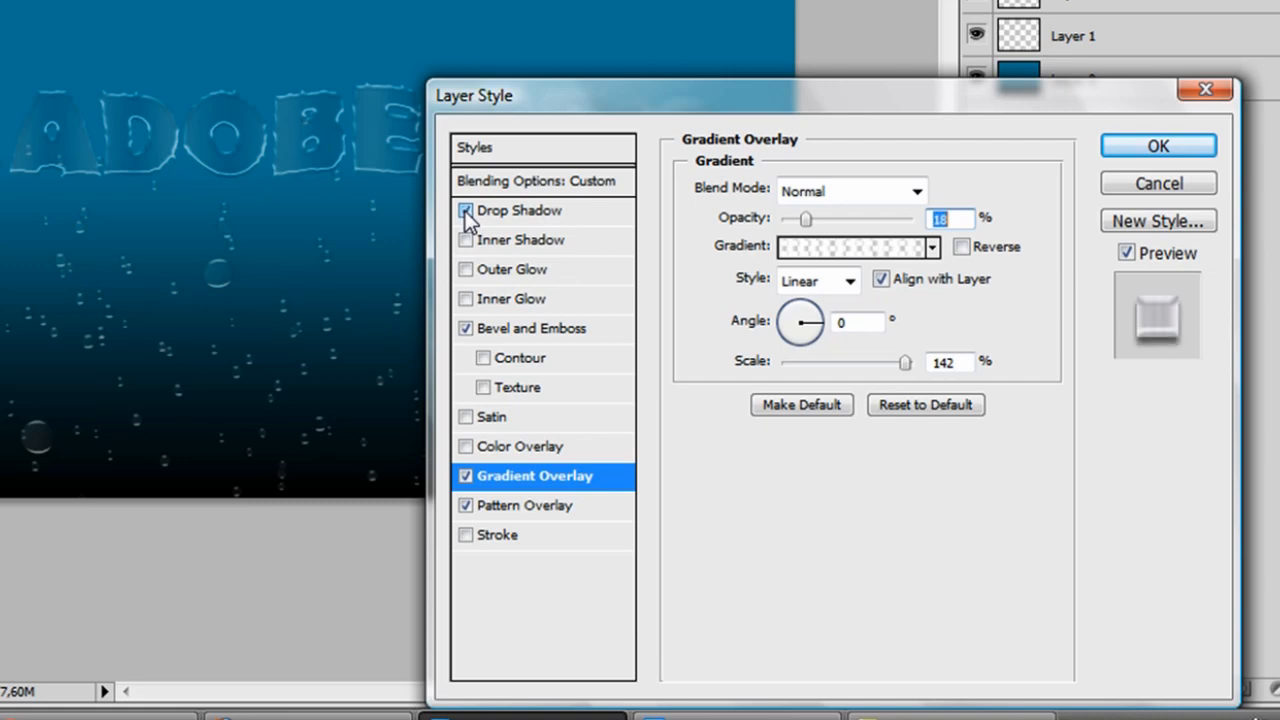
drag(666, 89, 1028, 149)
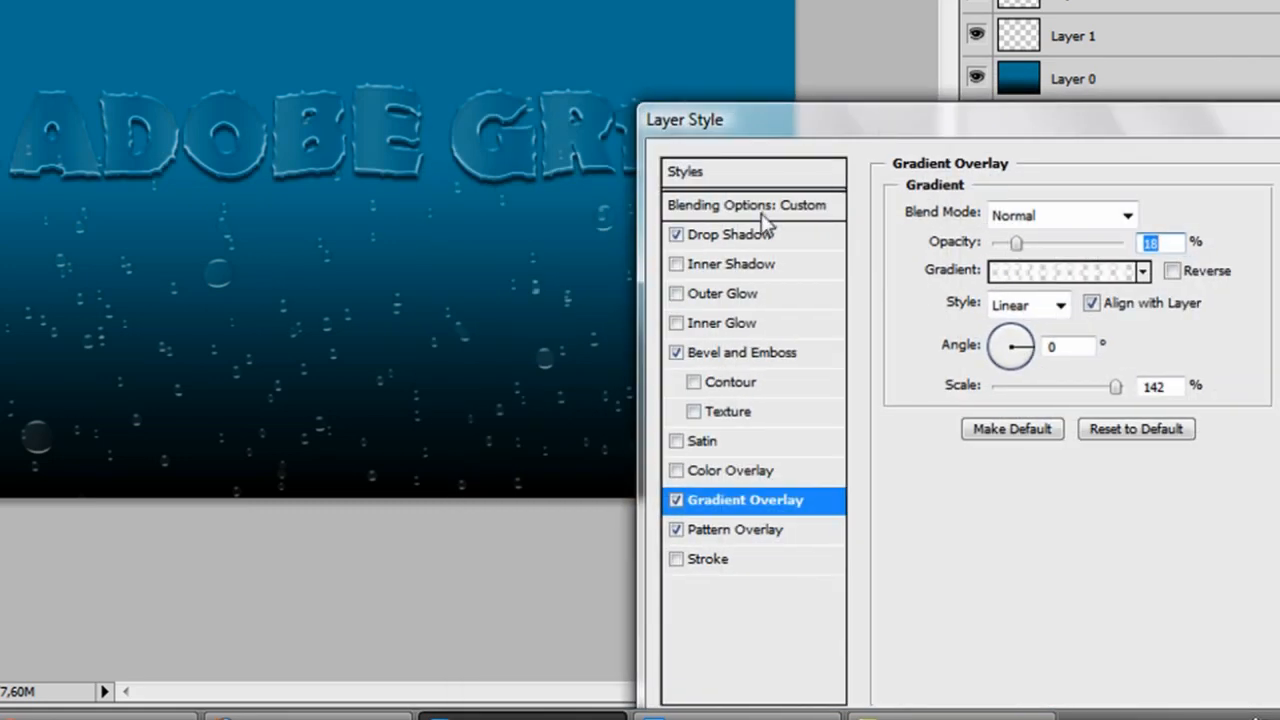
drag(860, 130, 664, 100)
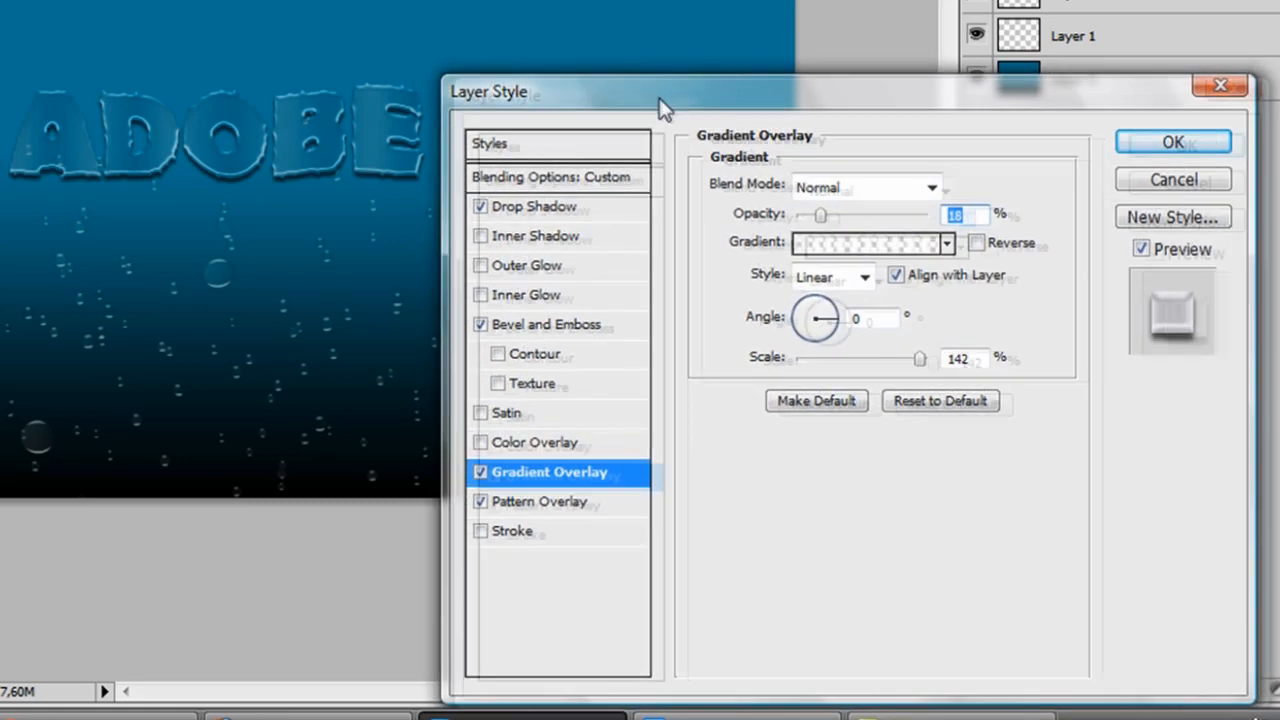
click(1173, 145)
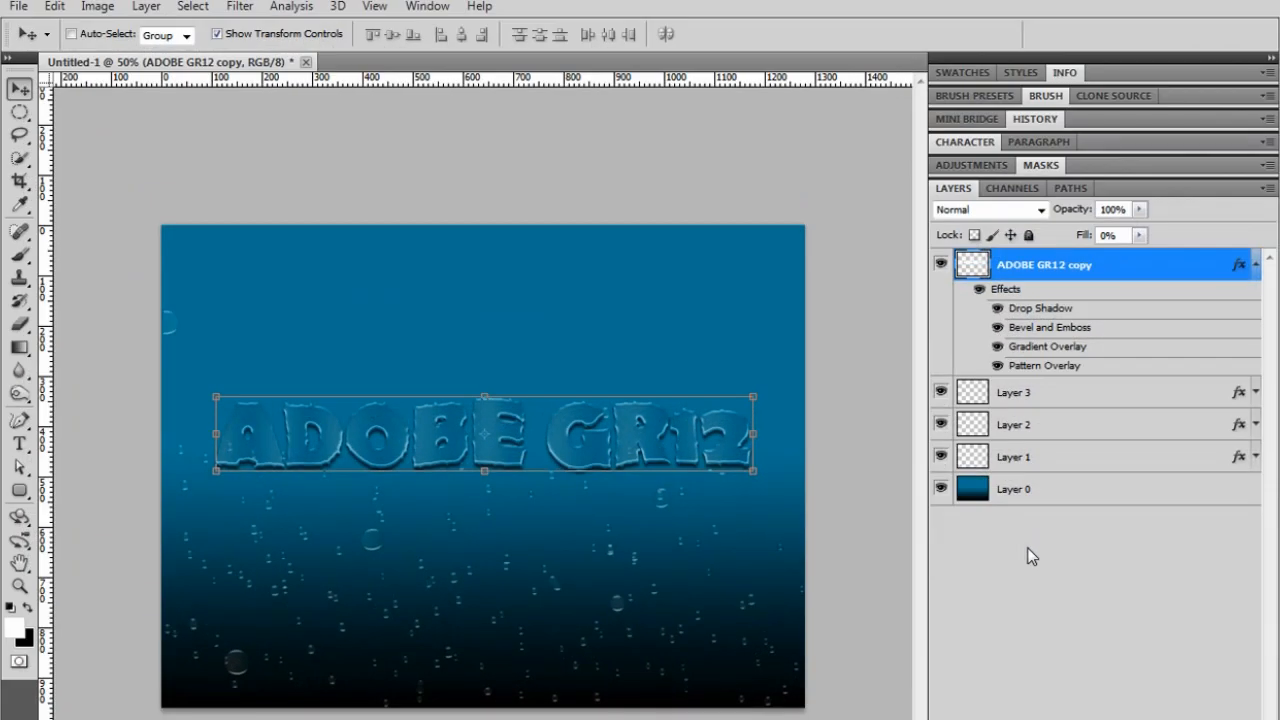
Step: Add a Pattern Overlay to background Layer 0, loading the Patterns set and choosing the zebra-stripe pattern
click(1015, 490)
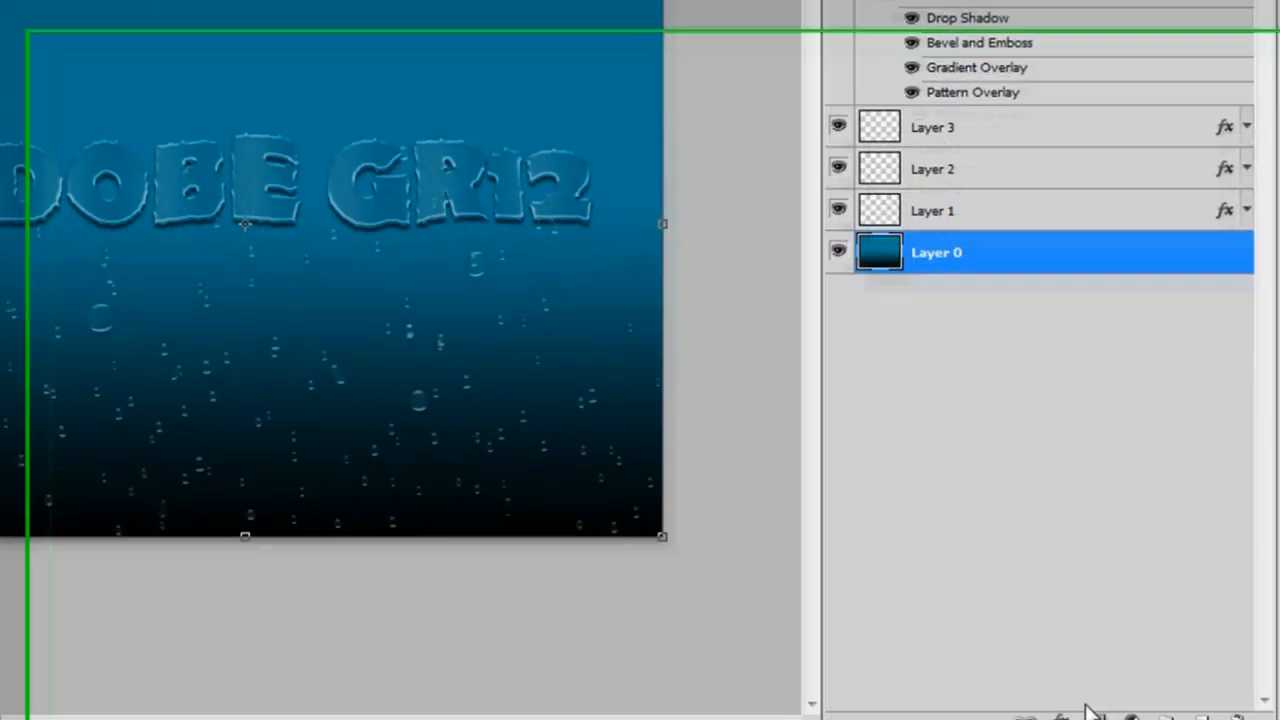
click(1058, 707)
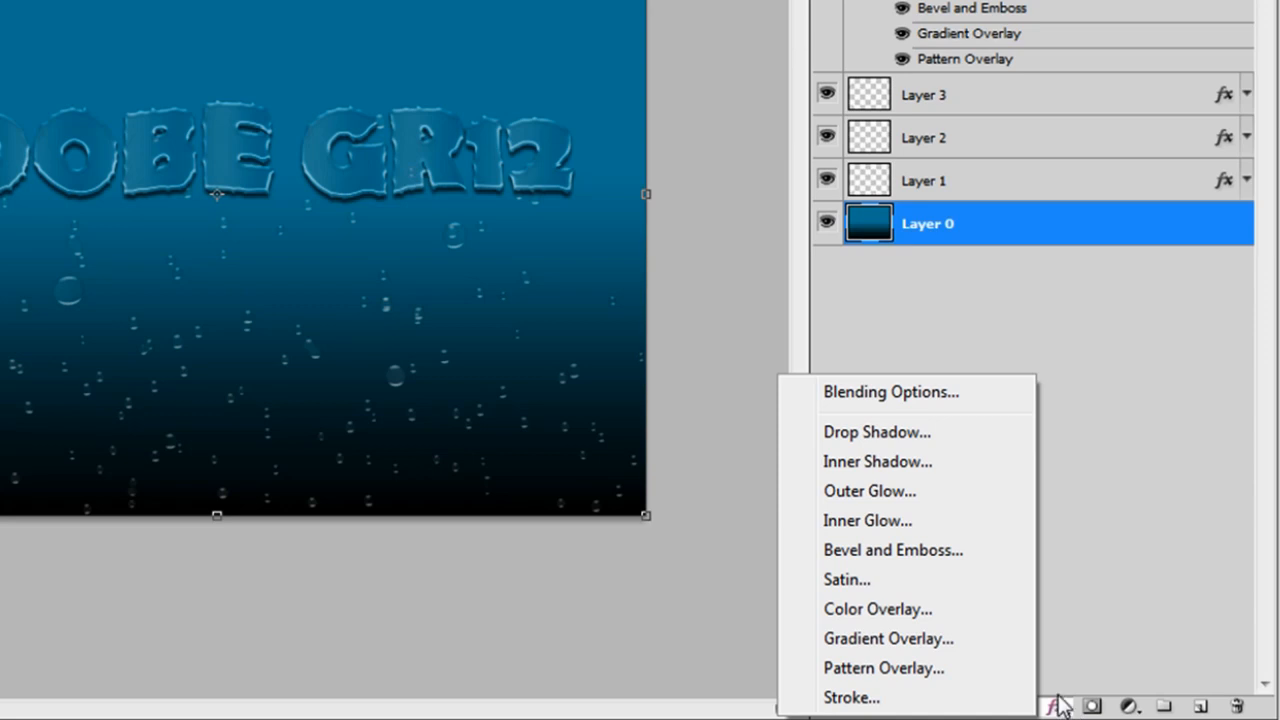
click(1003, 668)
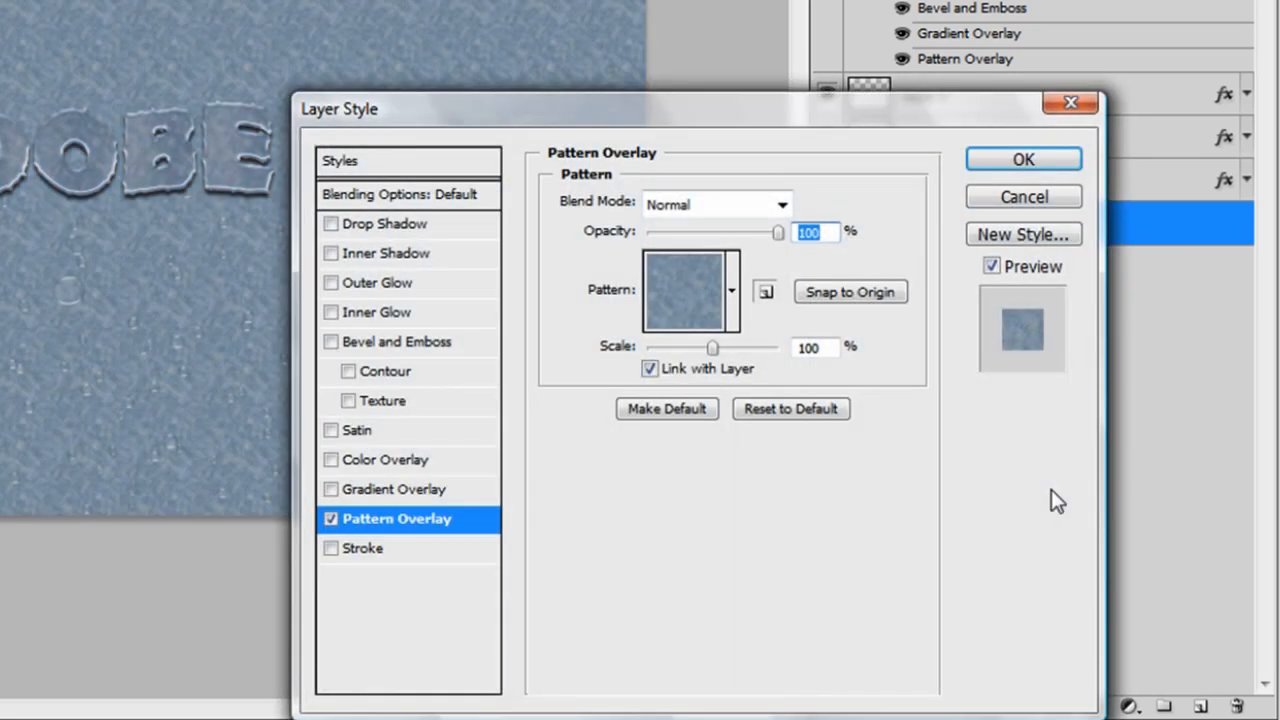
click(727, 291)
click(838, 358)
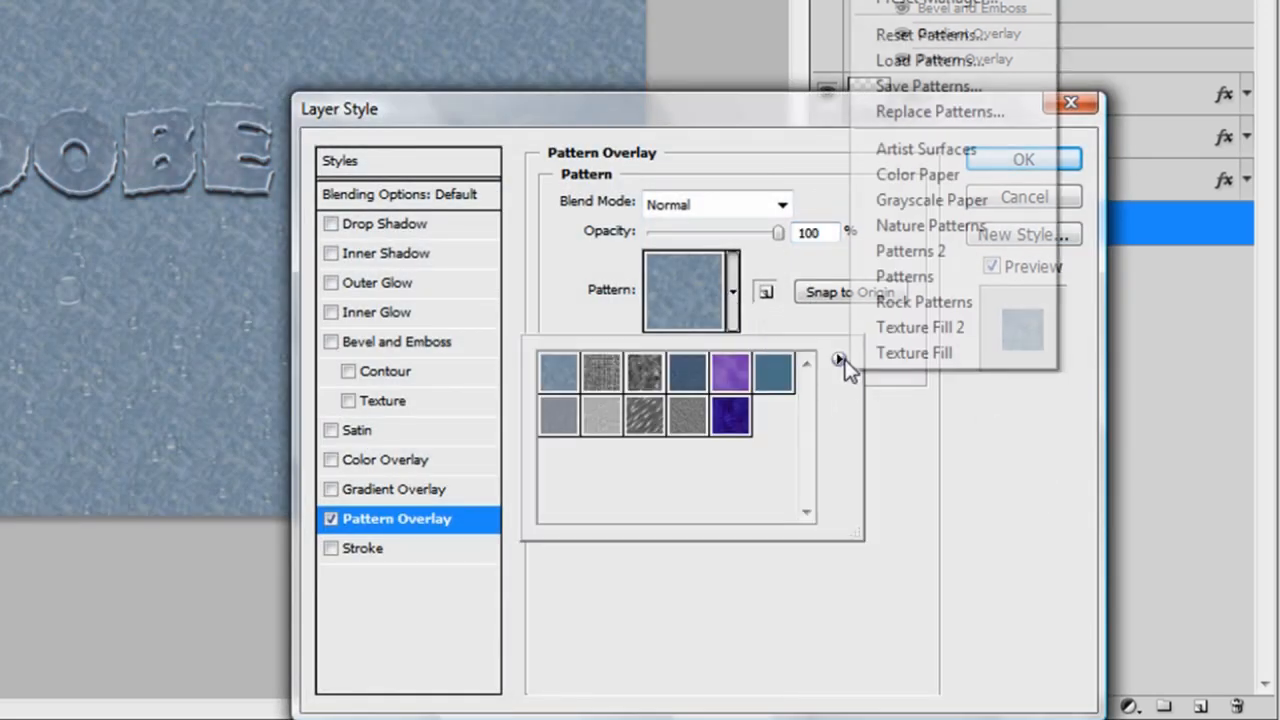
click(900, 277)
click(424, 28)
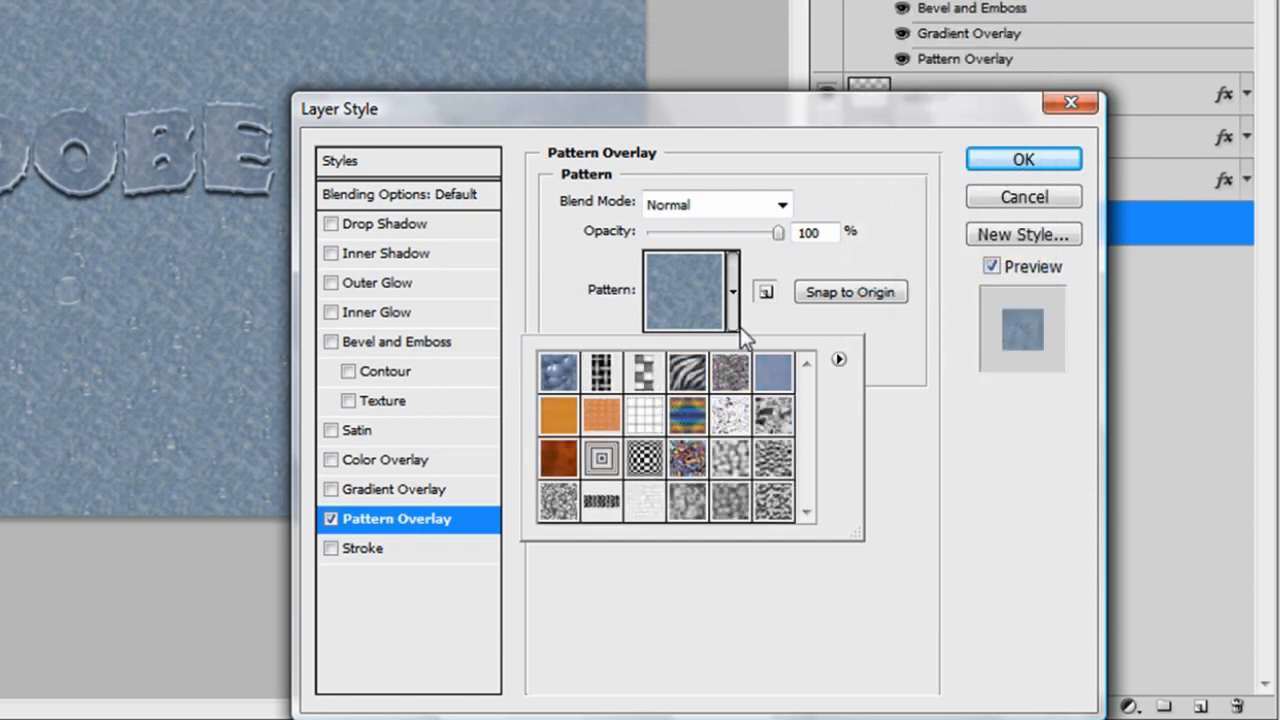
click(688, 378)
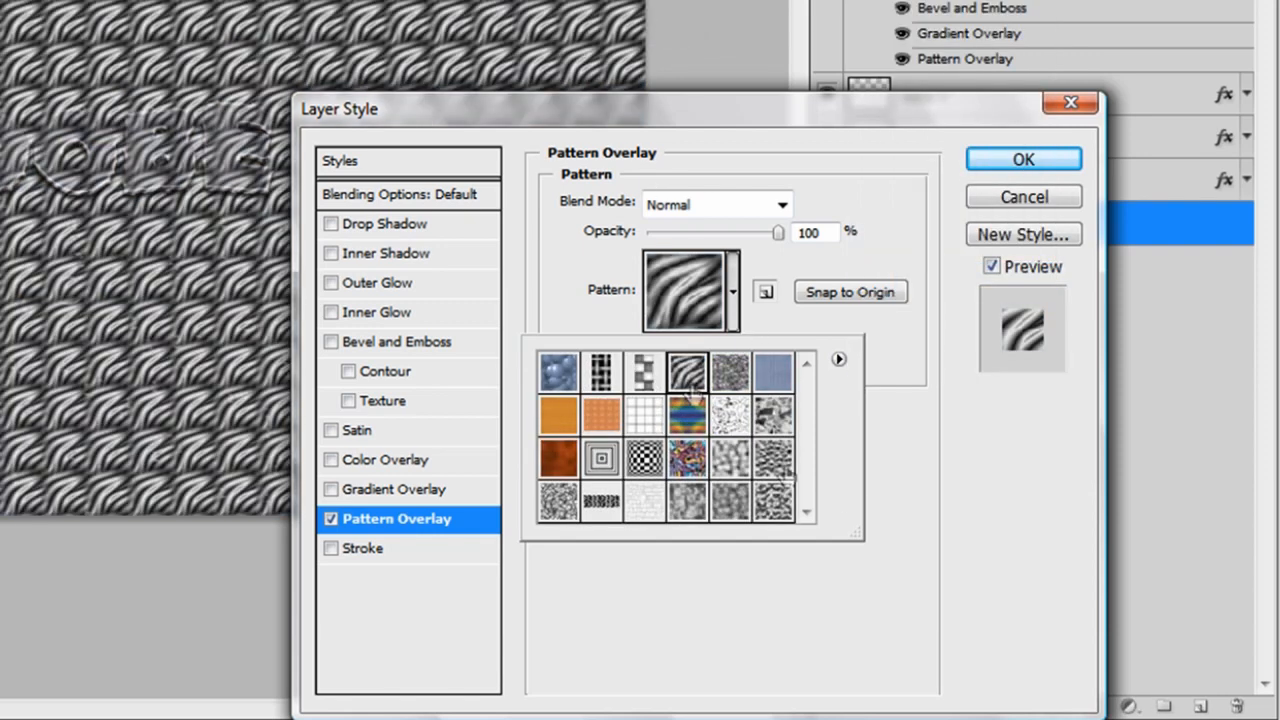
Step: Set Layer 0's pattern overlay to scale 1000%, blend mode Color Dodge and opacity 9%
click(917, 390)
drag(703, 346, 790, 360)
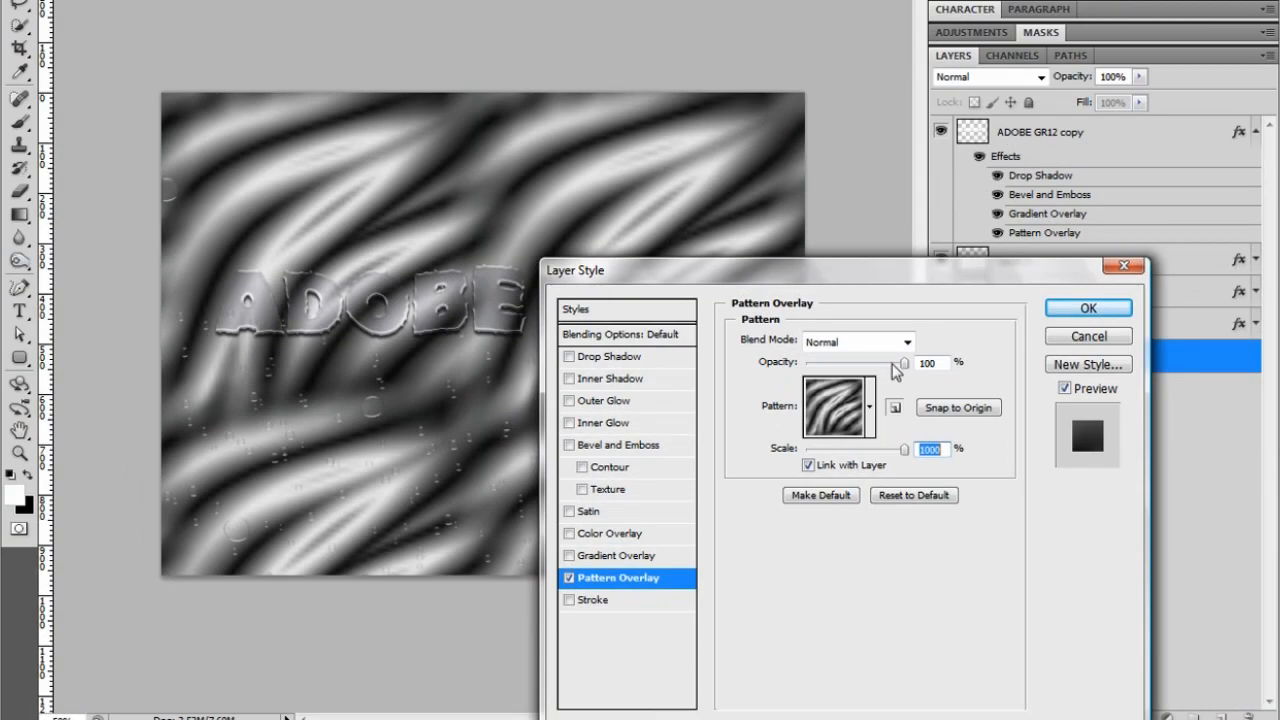
click(760, 210)
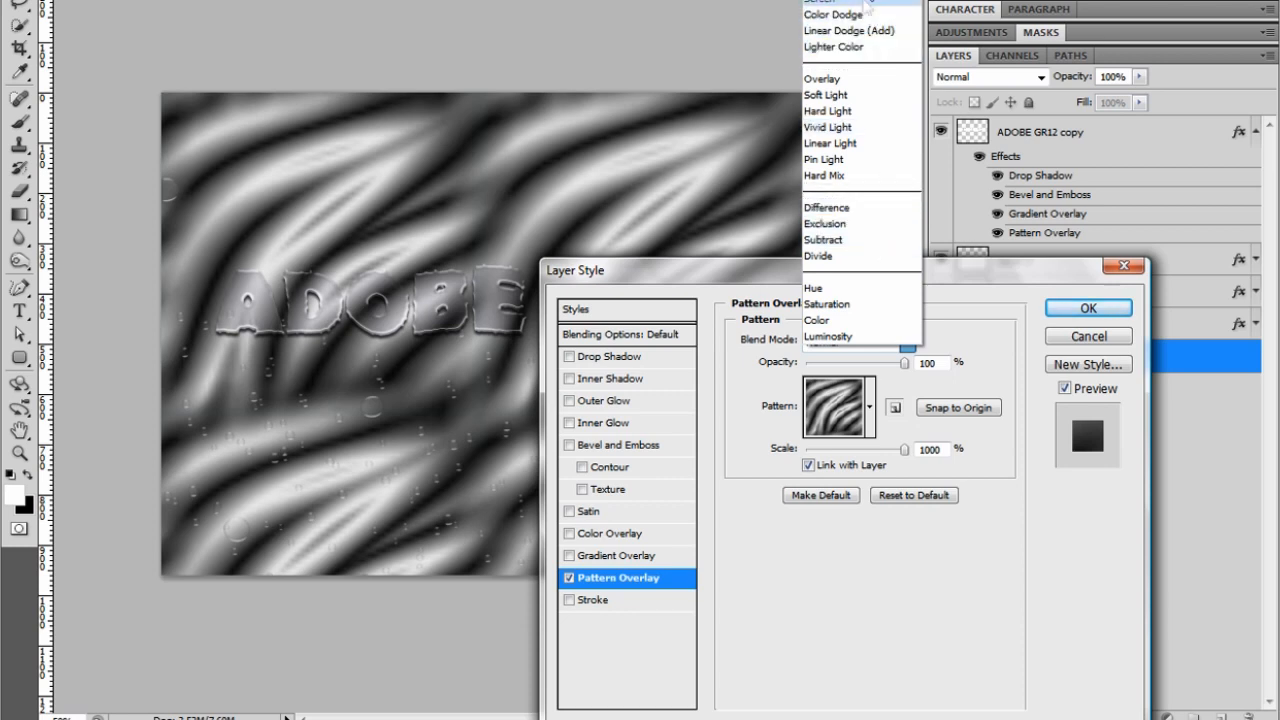
click(864, 18)
drag(905, 363, 817, 370)
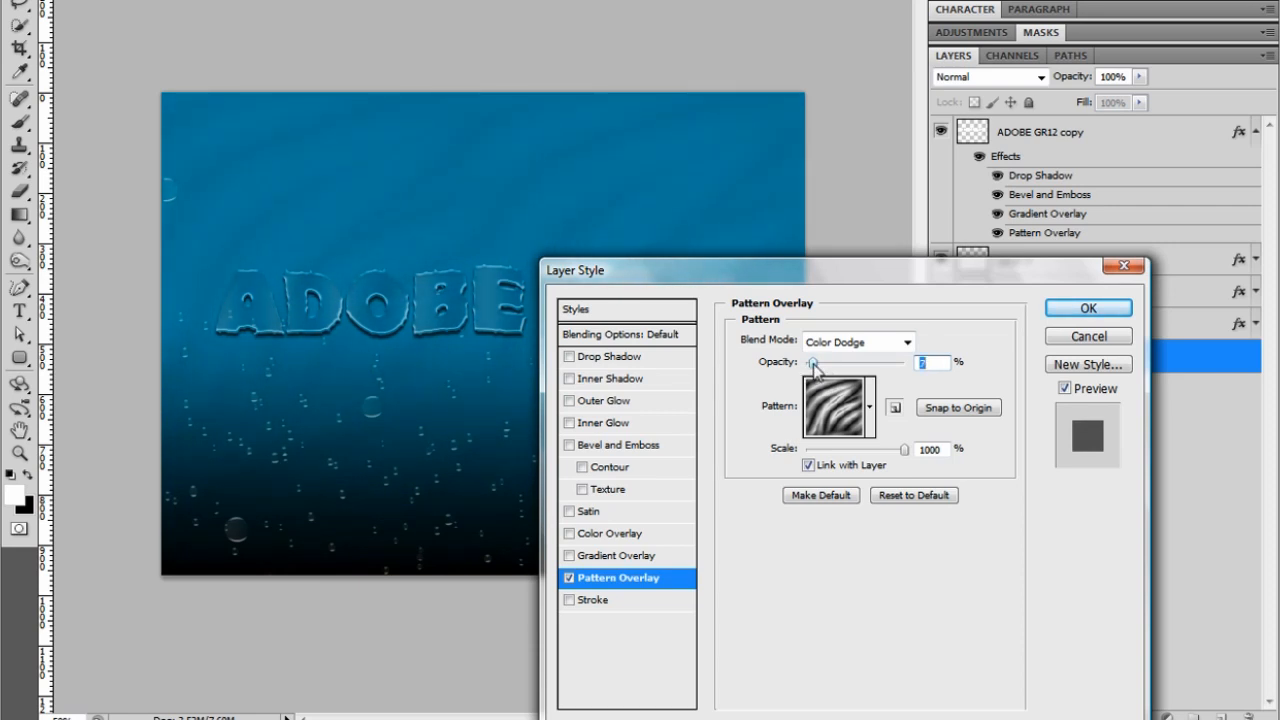
drag(815, 368, 818, 369)
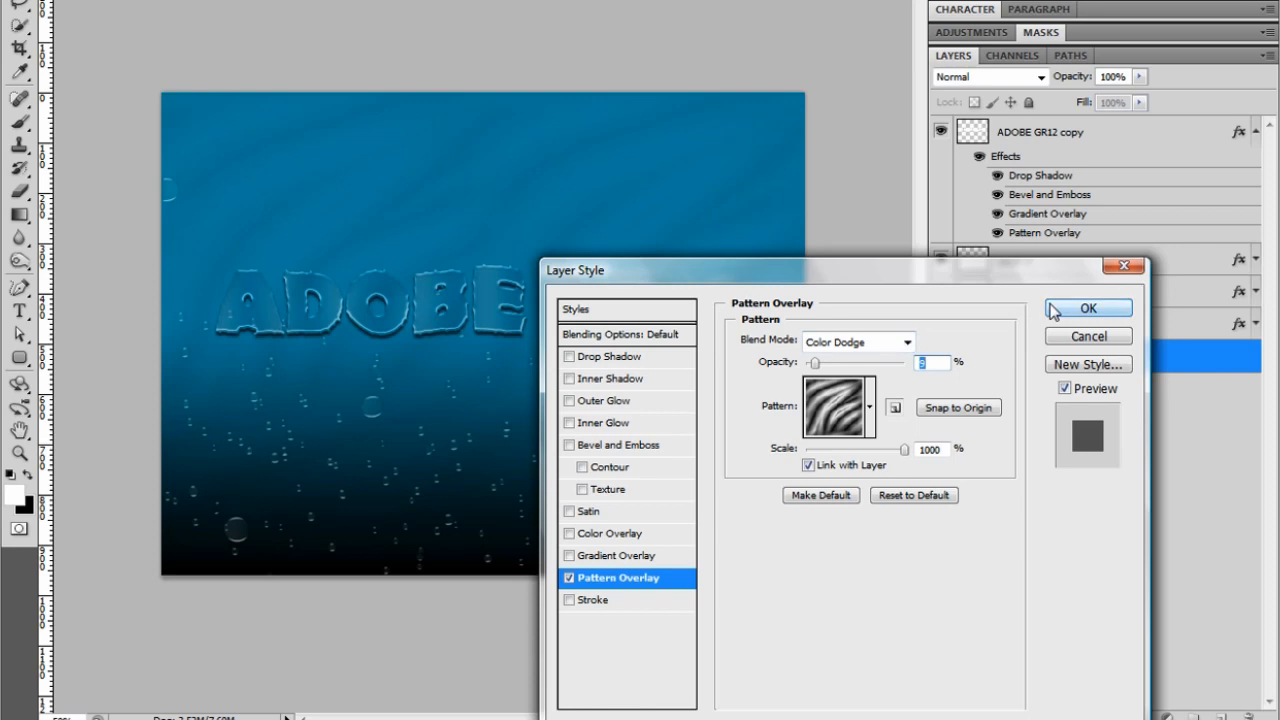
Step: Add a Gradient Overlay to Layer 0 using the Foreground to Transparent preset and make its starting colour stop black (000000)
click(625, 555)
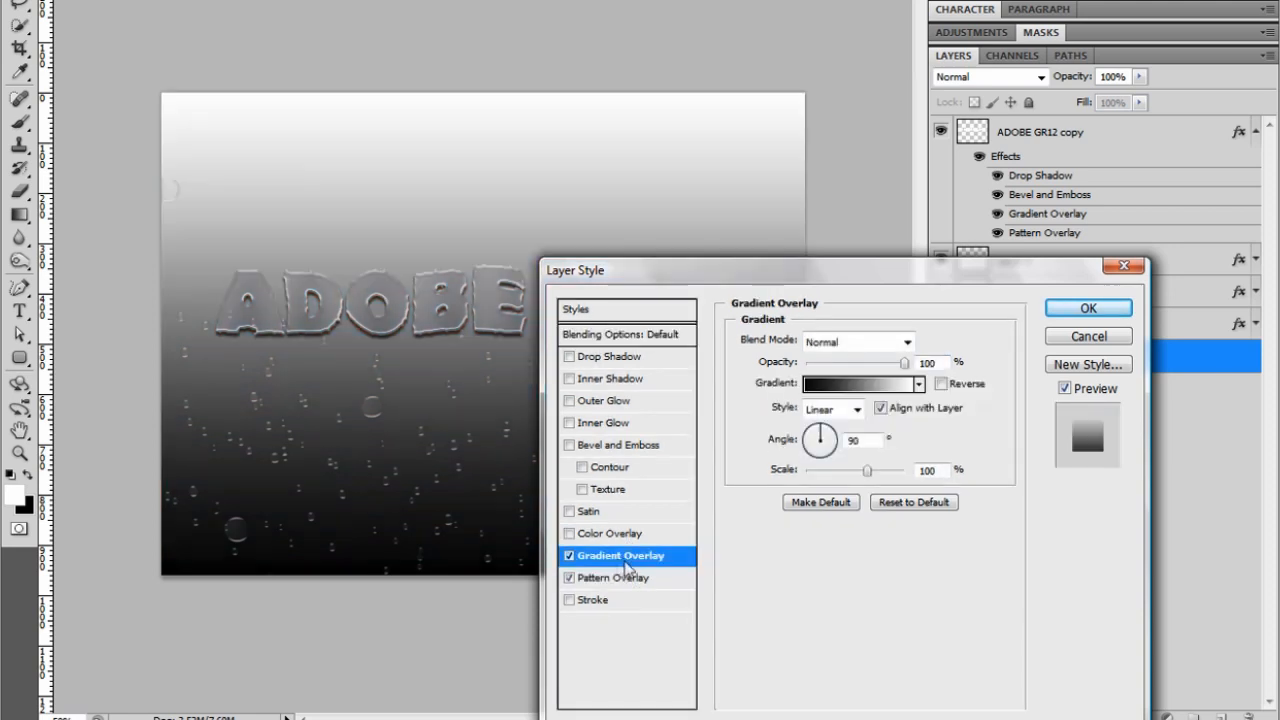
click(858, 385)
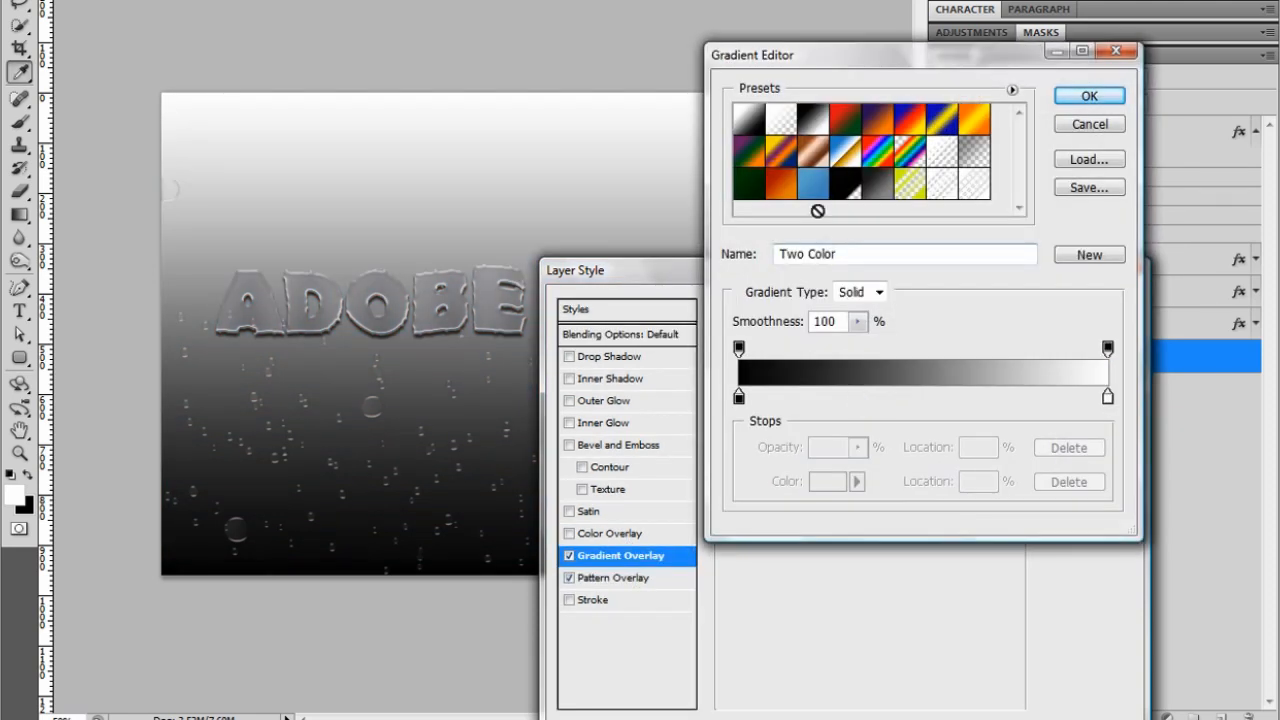
click(781, 122)
click(739, 398)
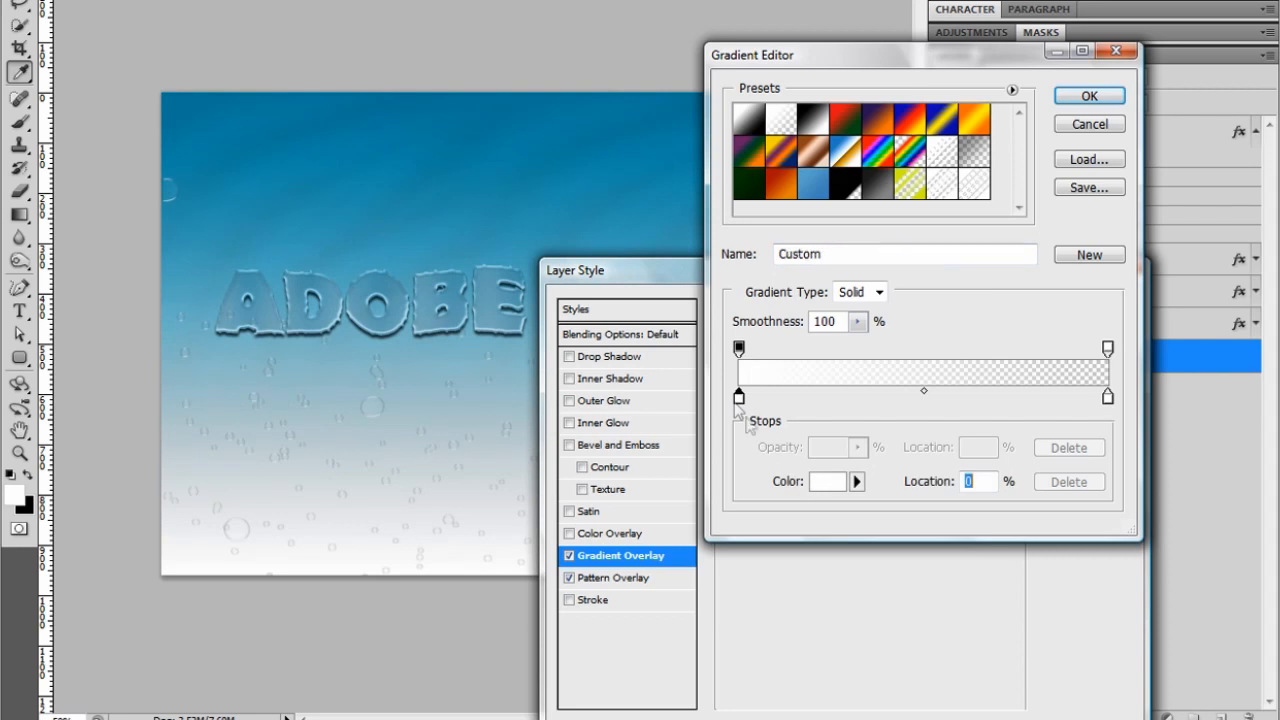
click(827, 481)
click(779, 518)
click(1204, 250)
Step: Make the gradient's end colour stop black (000000) too, accept the gradient and apply Layer 0's layer style
click(1109, 398)
click(815, 481)
click(780, 517)
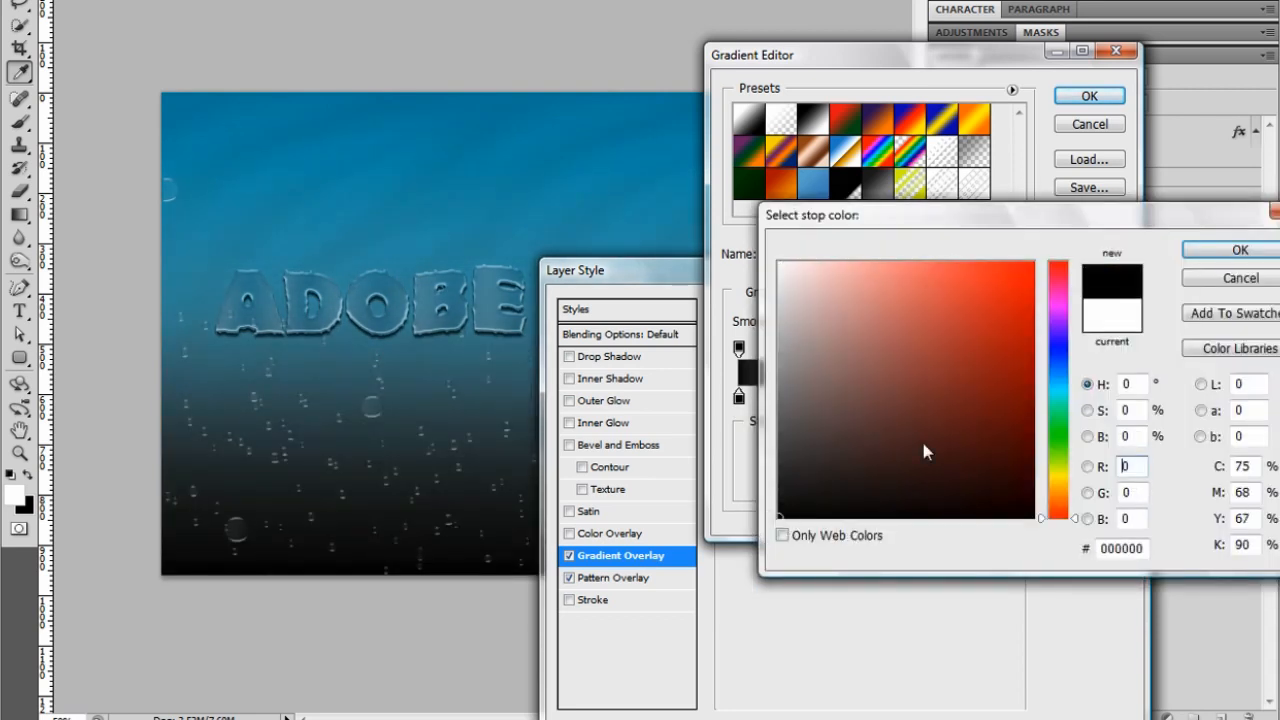
click(1213, 251)
click(1089, 96)
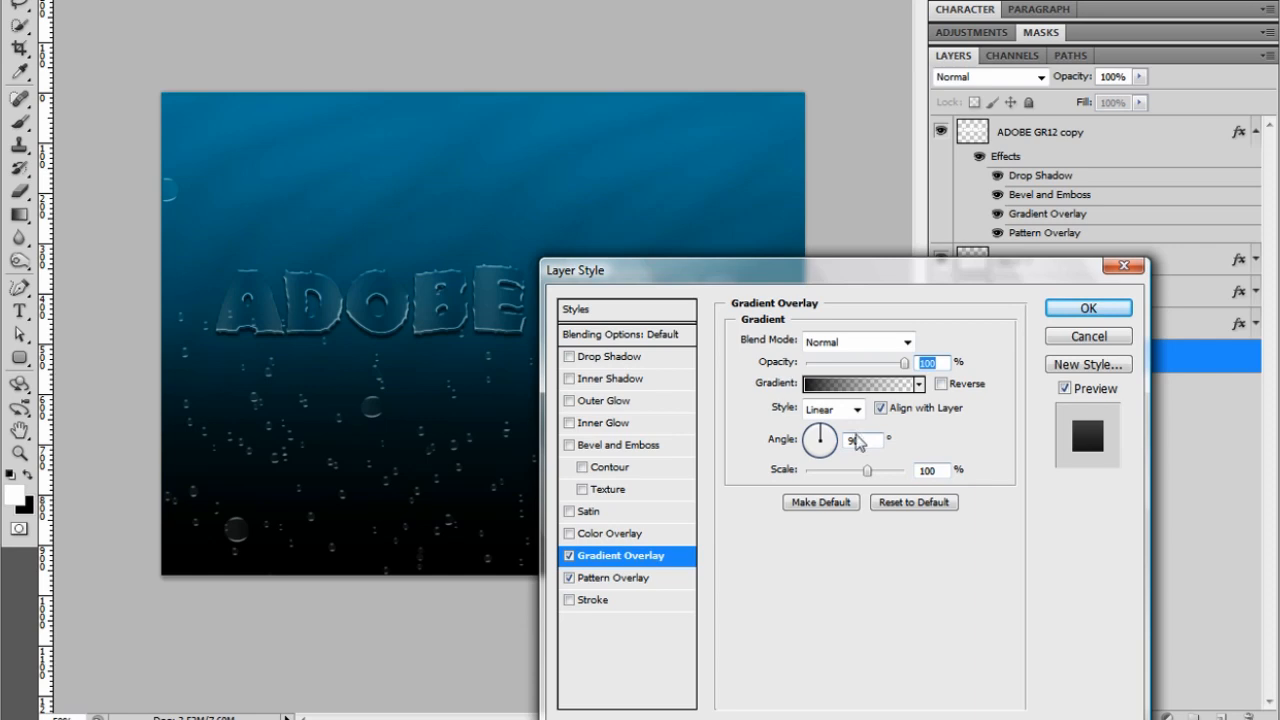
click(1062, 314)
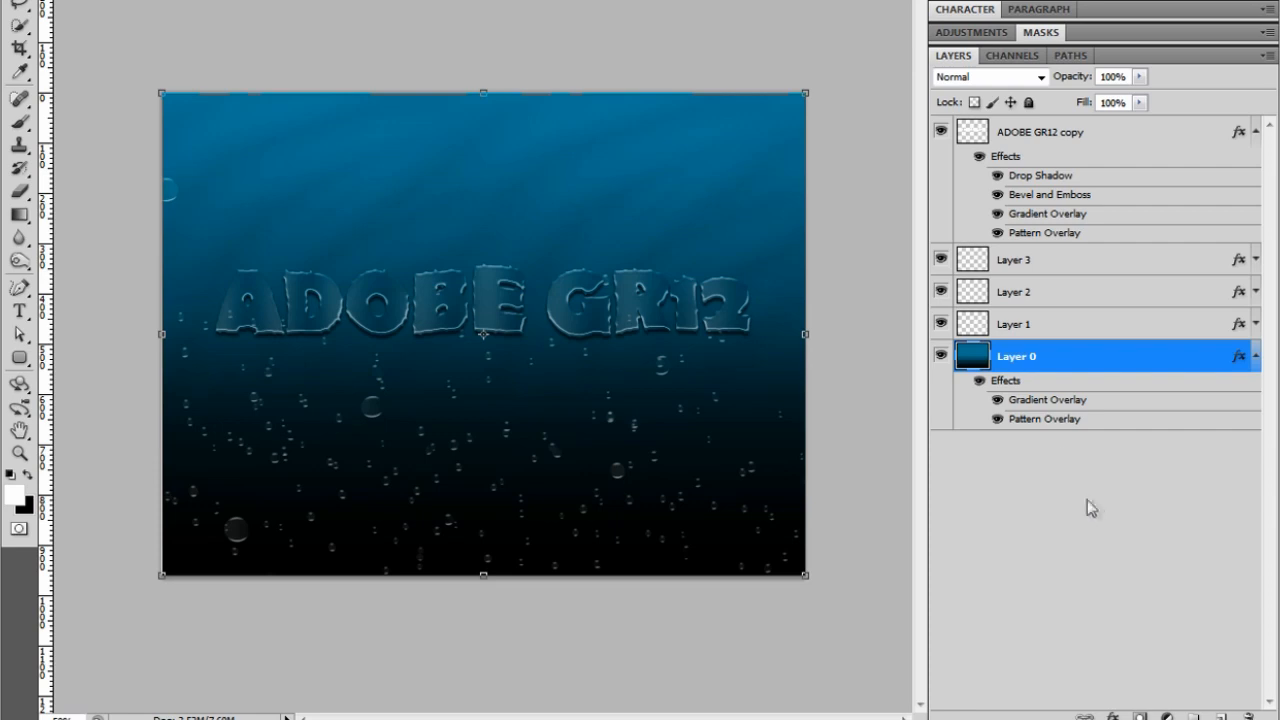
Step: On a new layer above Layer 0, draw a reversed angle gradient with the white-and-transparent stripe preset from the canvas's top centre toward its lower right
key(g)
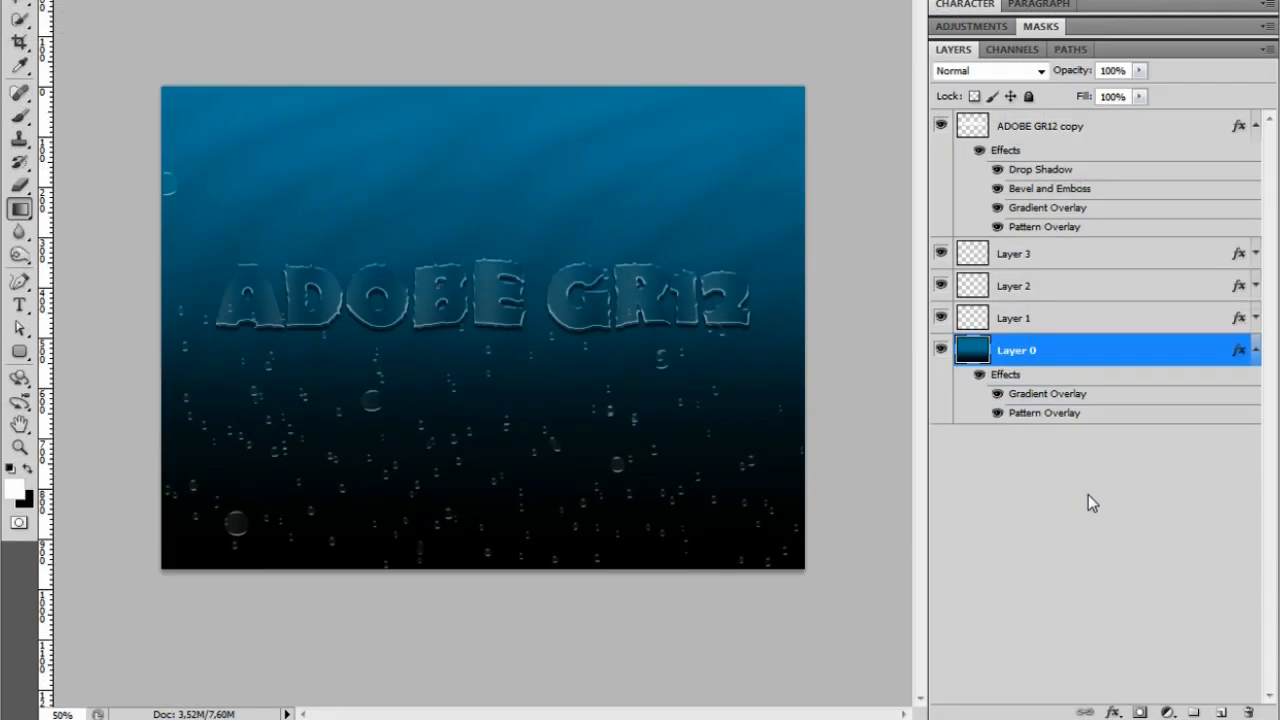
click(1221, 712)
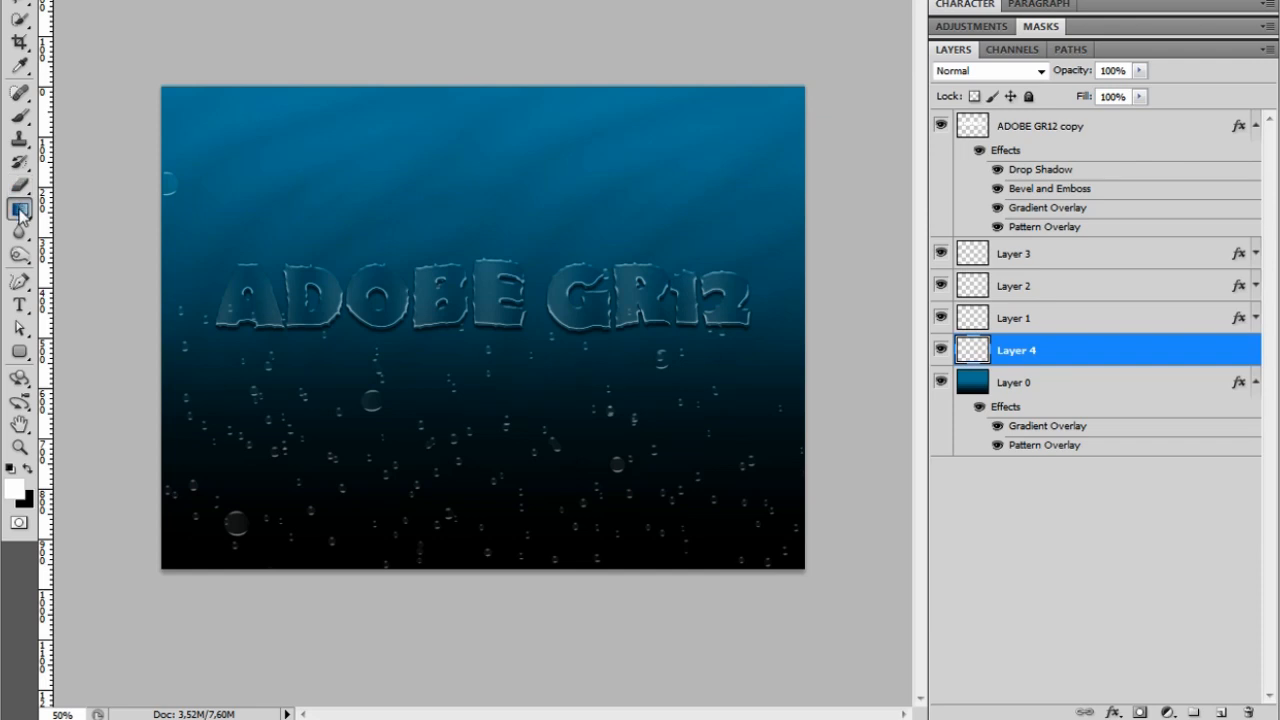
click(85, 0)
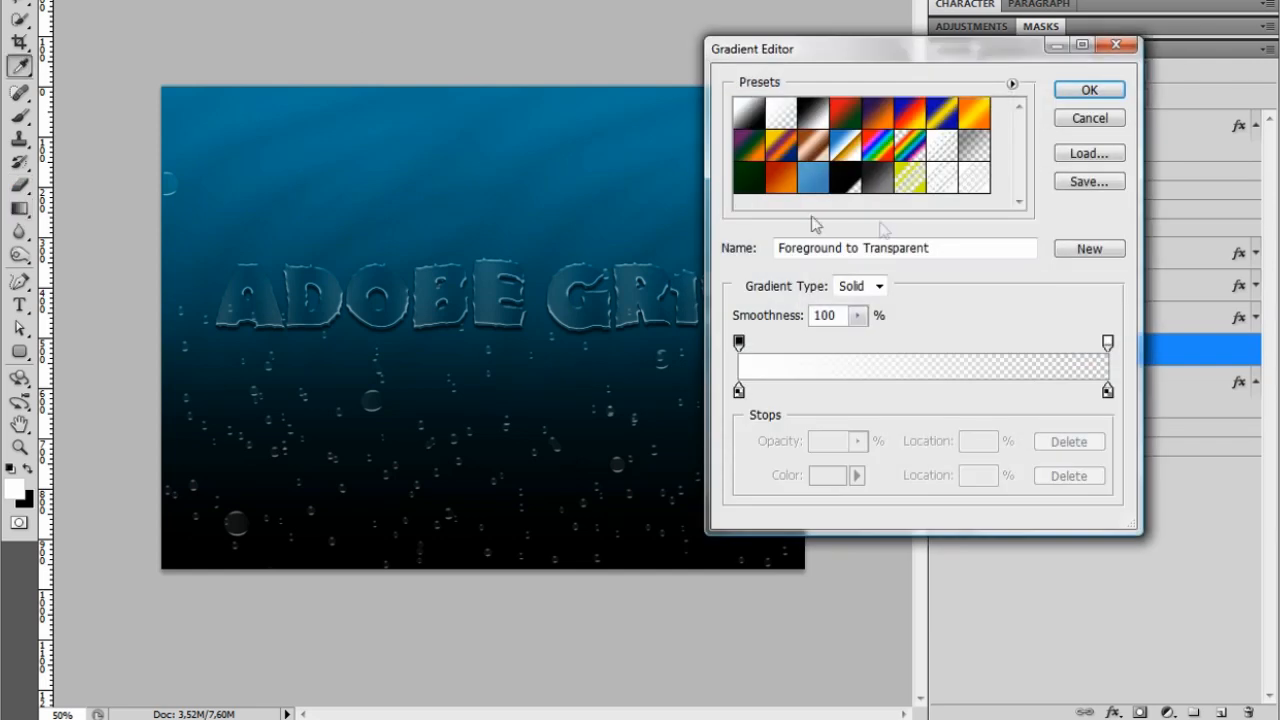
click(968, 178)
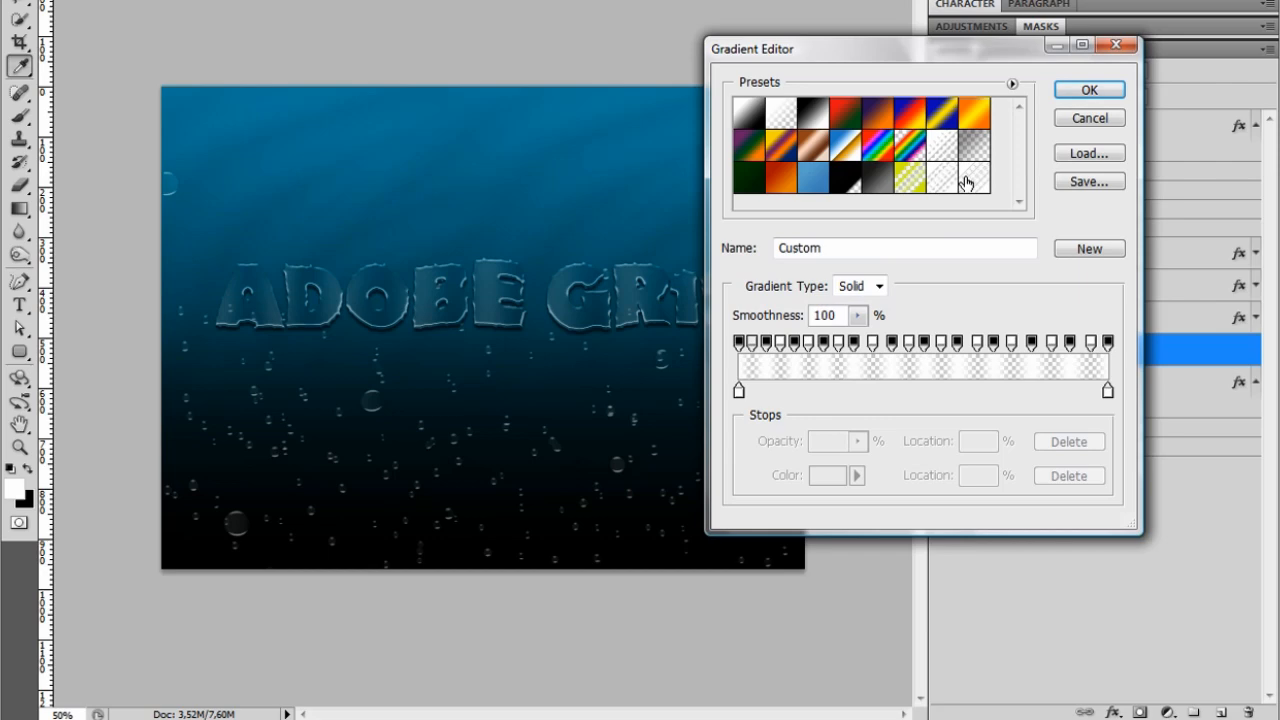
click(1069, 97)
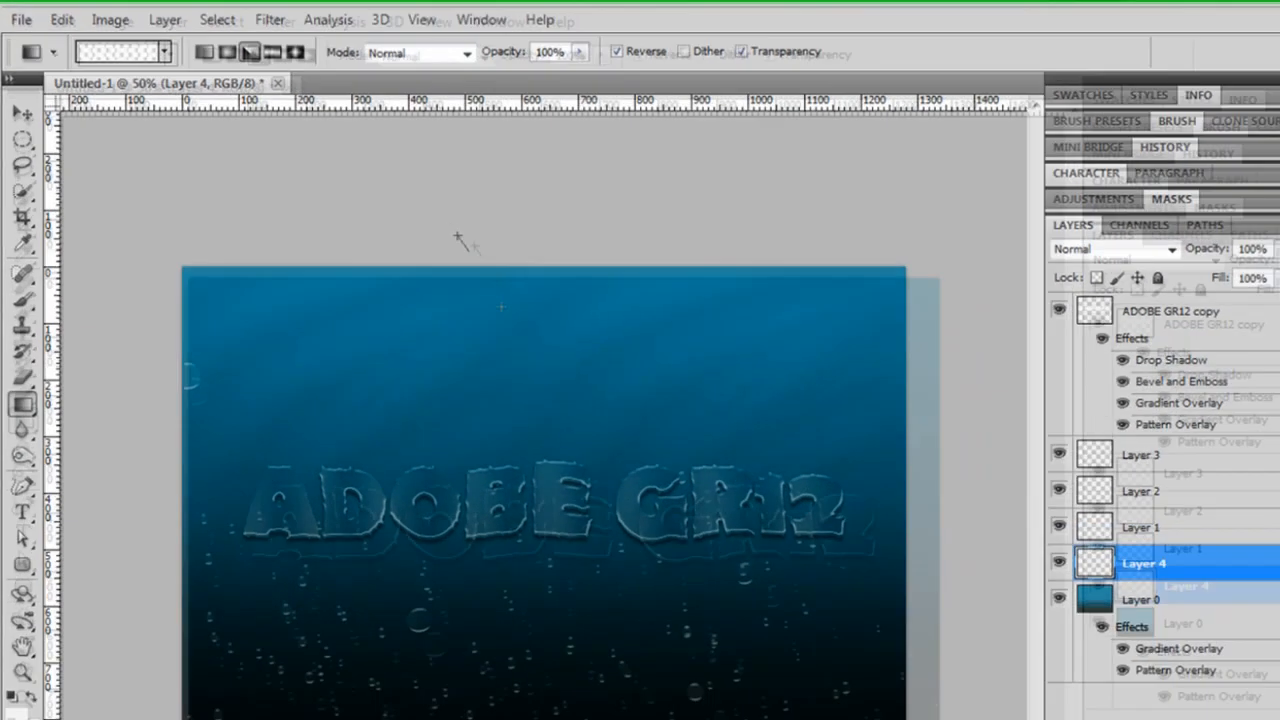
drag(542, 287, 958, 719)
drag(718, 681, 723, 685)
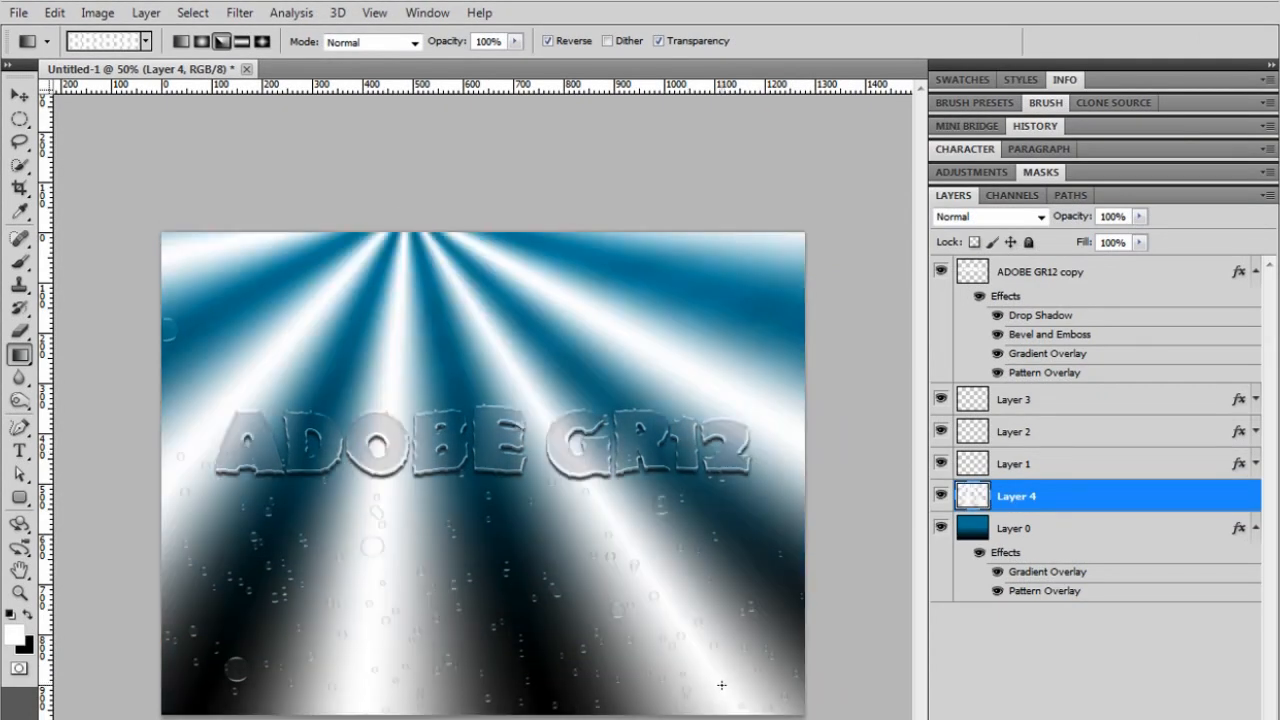
Step: Set the light-ray layer's blend mode to Overlay and its opacity to 33%
click(1040, 216)
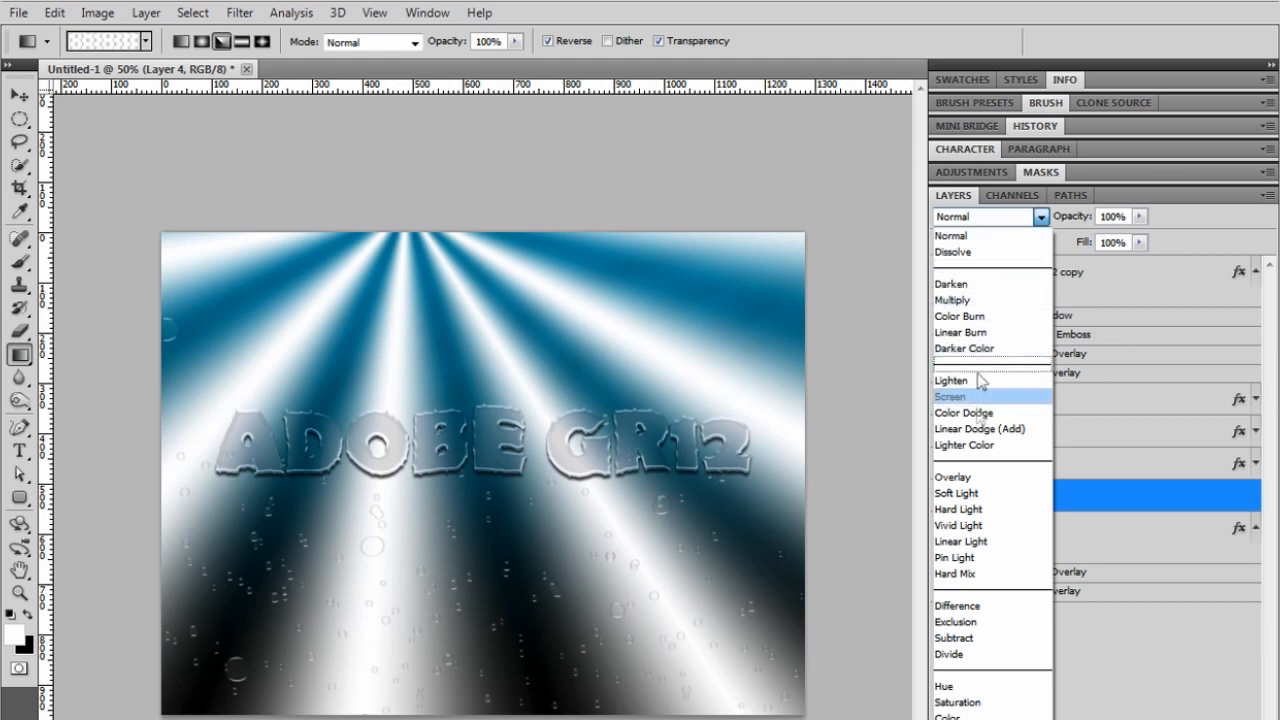
click(978, 478)
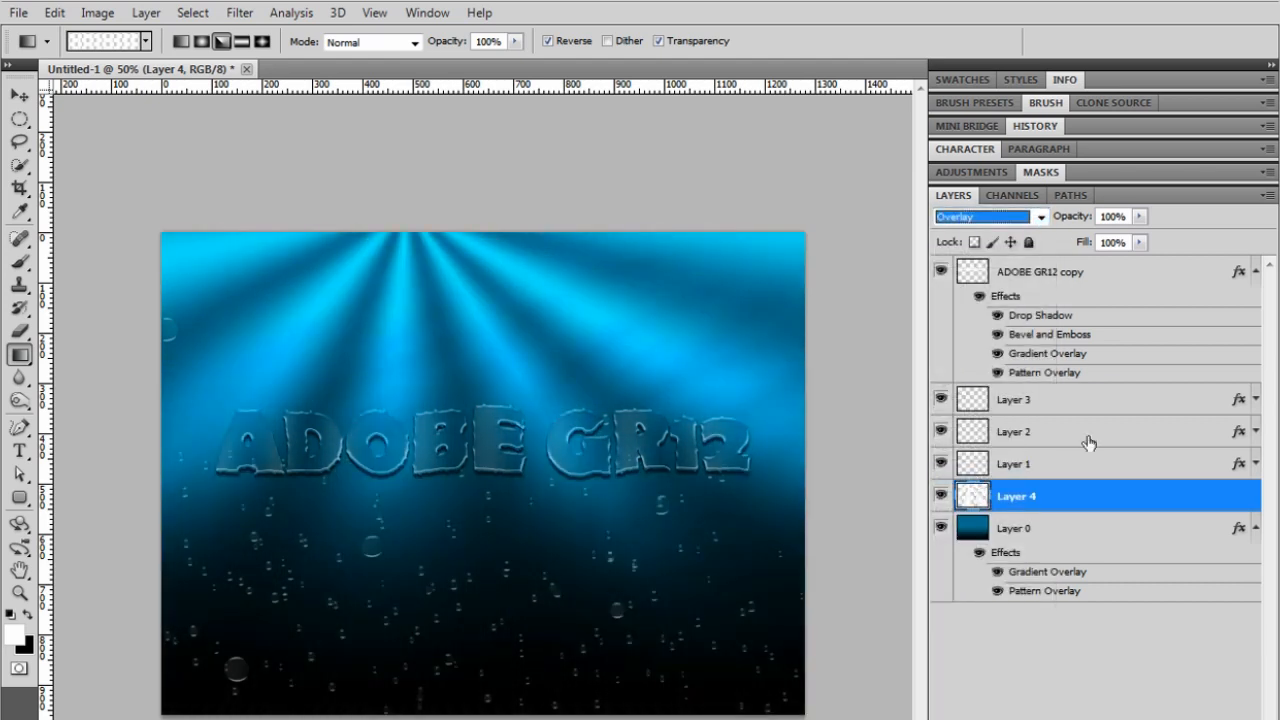
click(1140, 217)
drag(1149, 238, 1077, 241)
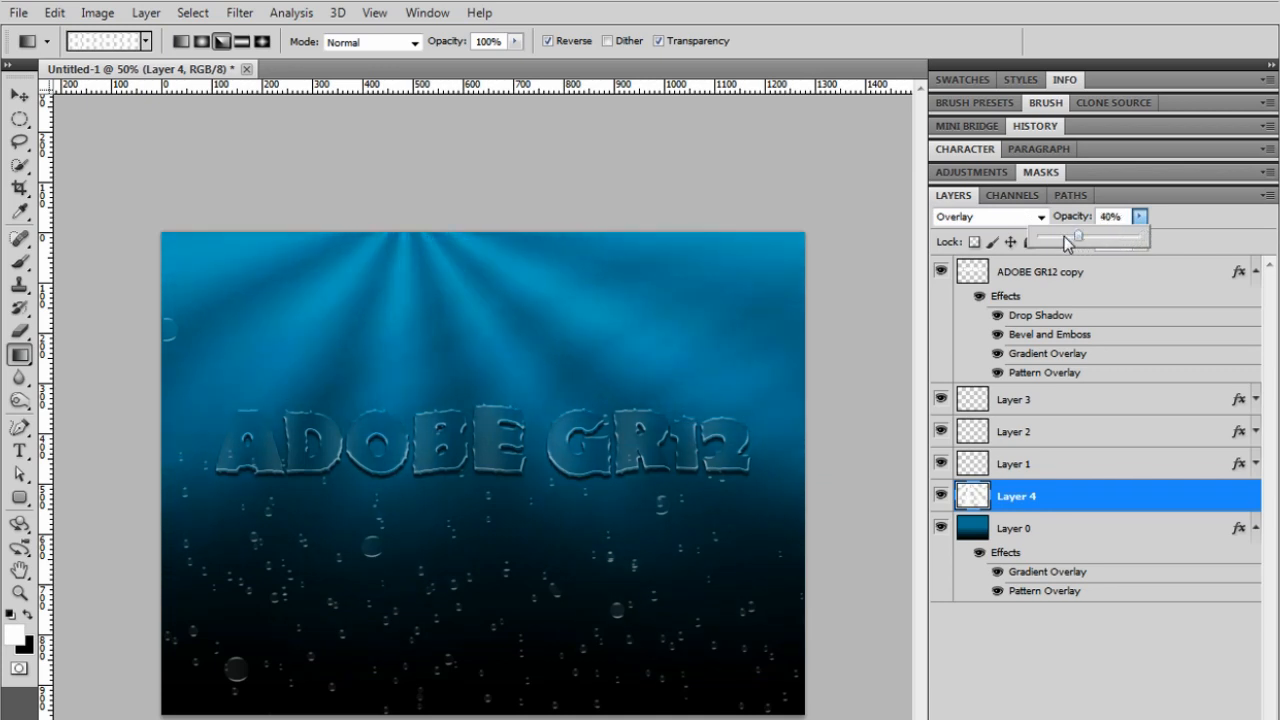
drag(1074, 243, 1079, 247)
click(1175, 229)
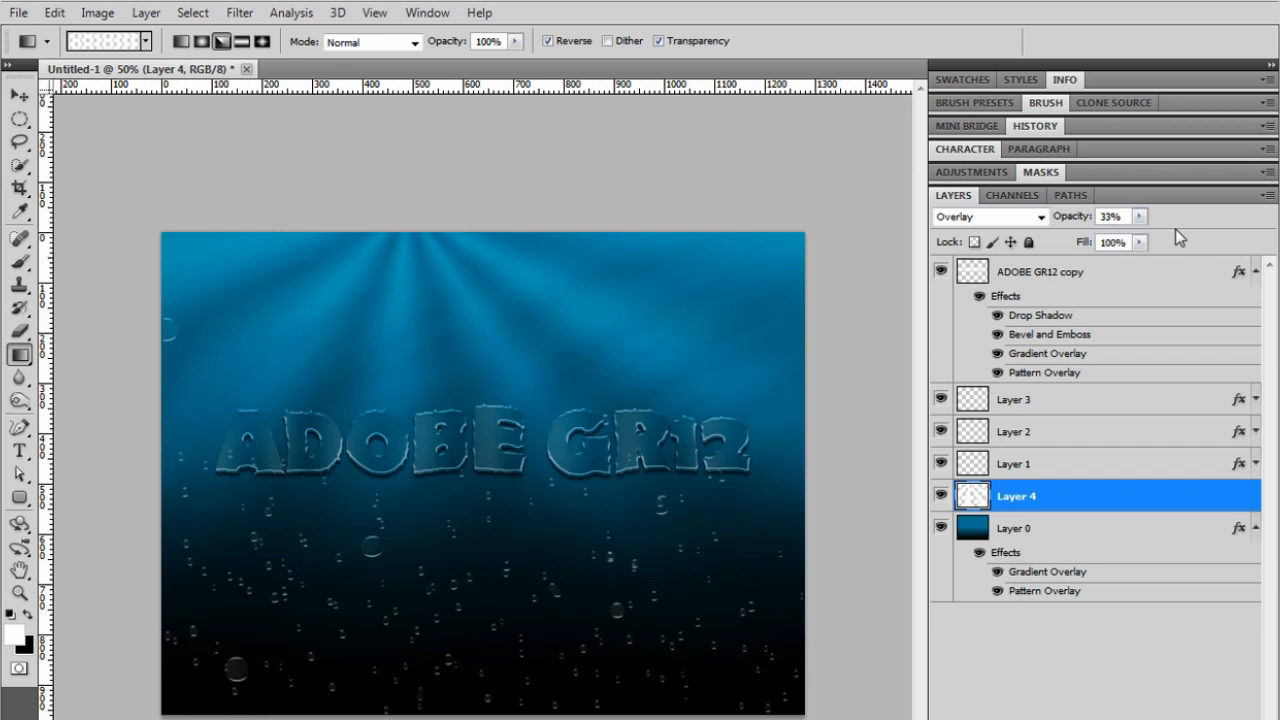